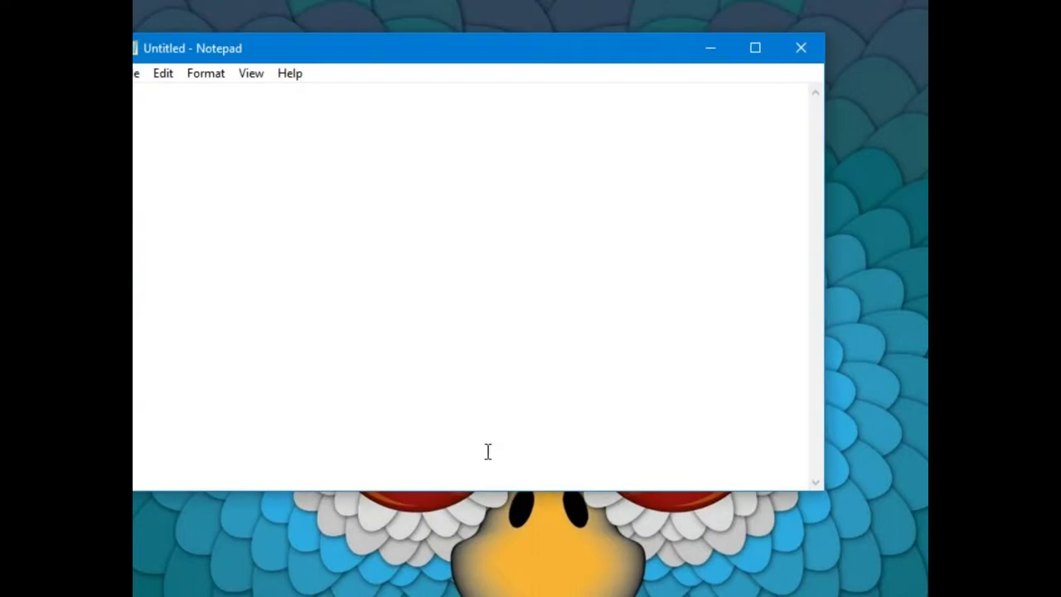
Step: Move the blank untitled Notepad window right so it sits fully on screen
drag(450, 52, 516, 55)
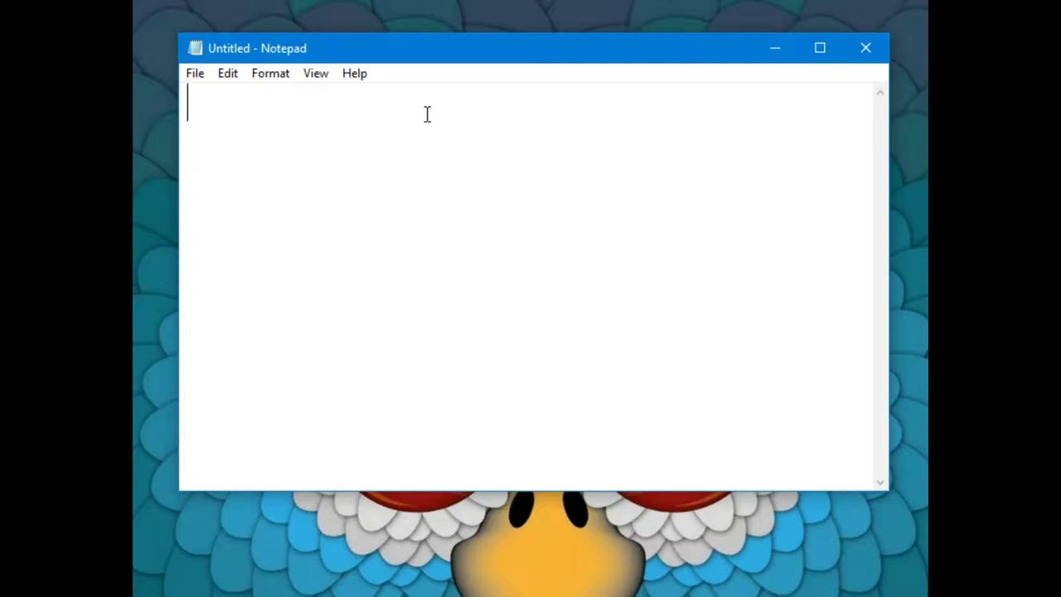
text(@)
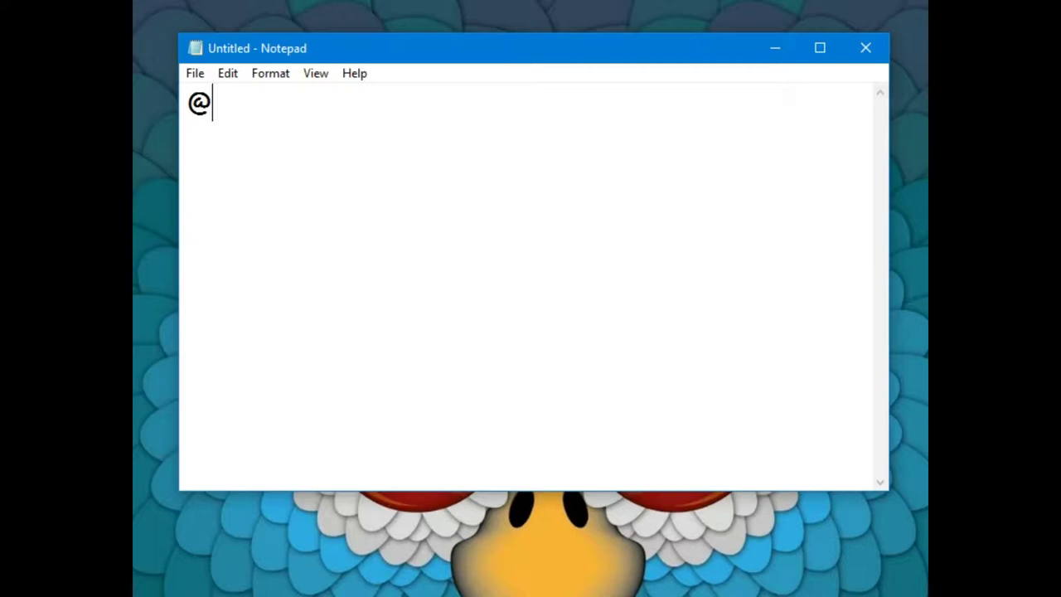
text(echo )
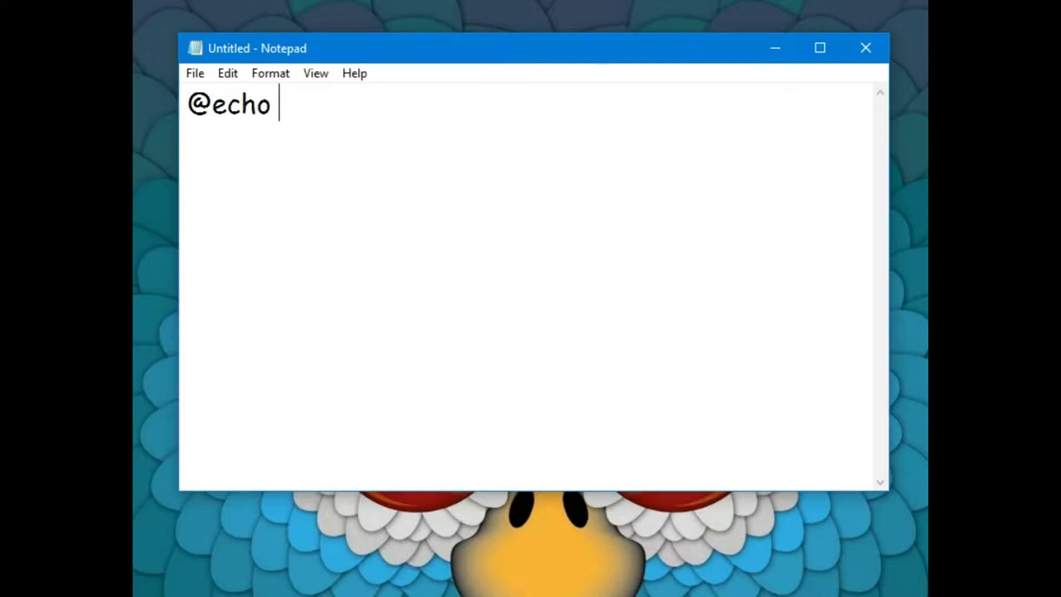
text(off)
key(Return)
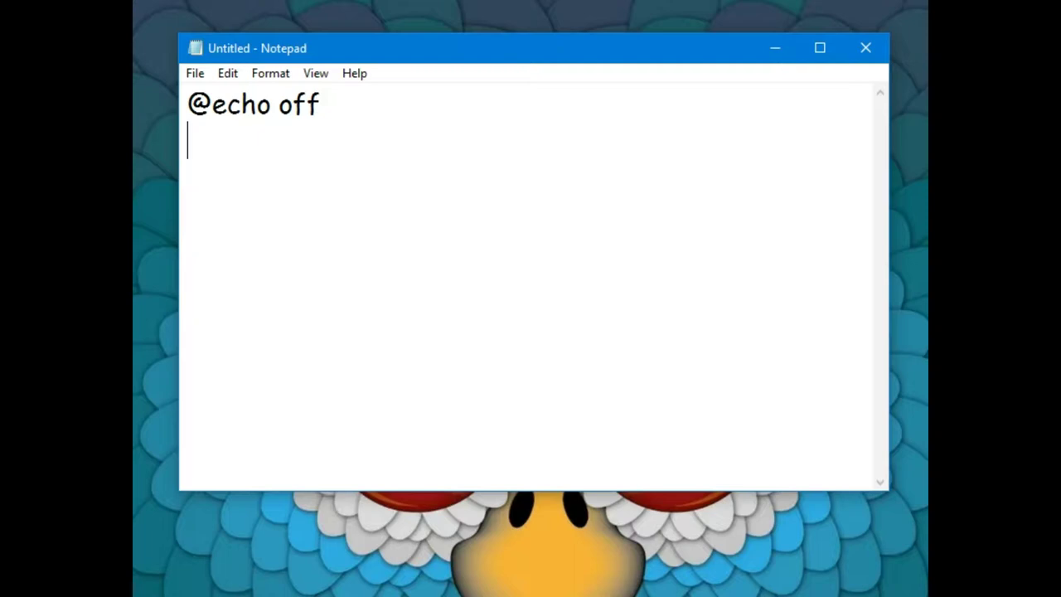
text(tit)
text(le C)
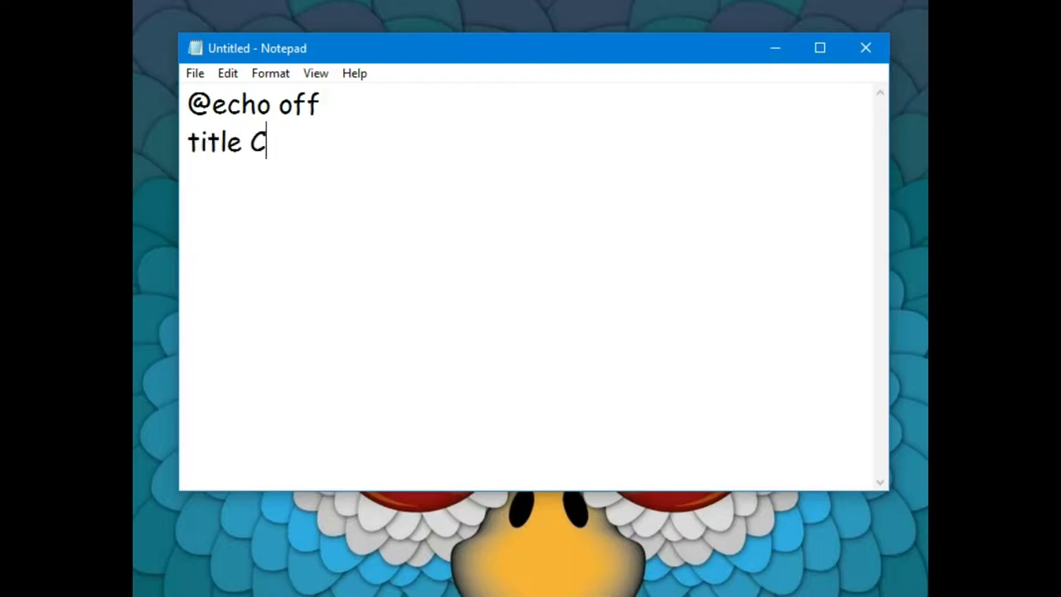
text(a)
text(lcul)
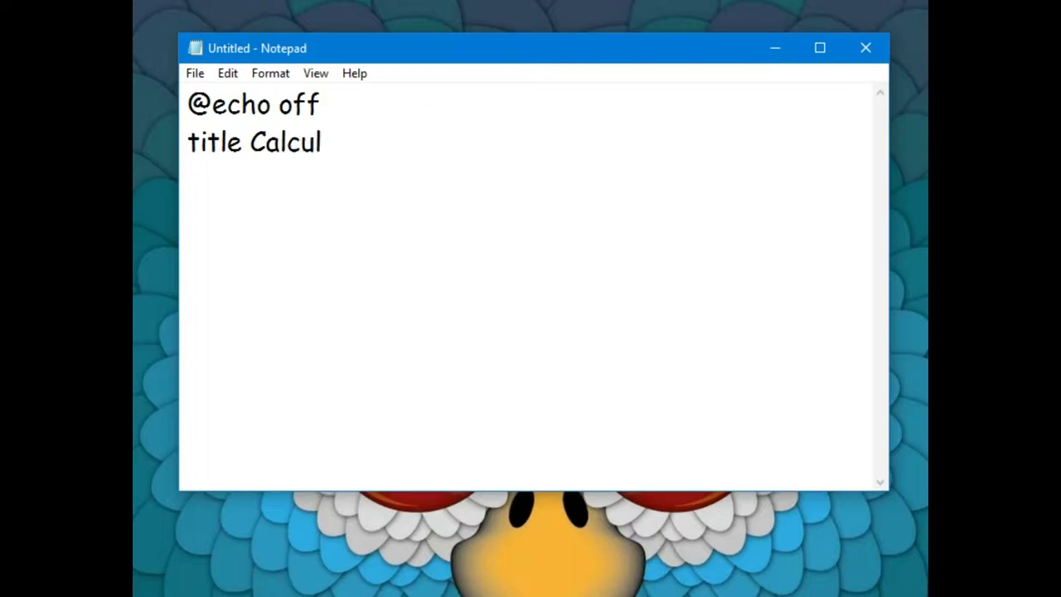
text(tor)
key(Return)
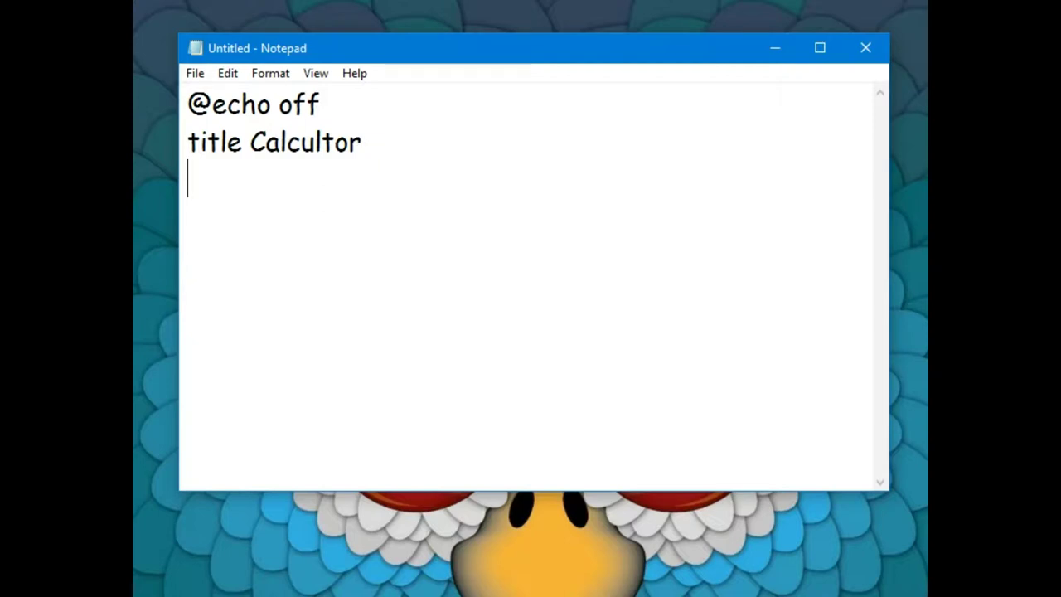
text(:main)
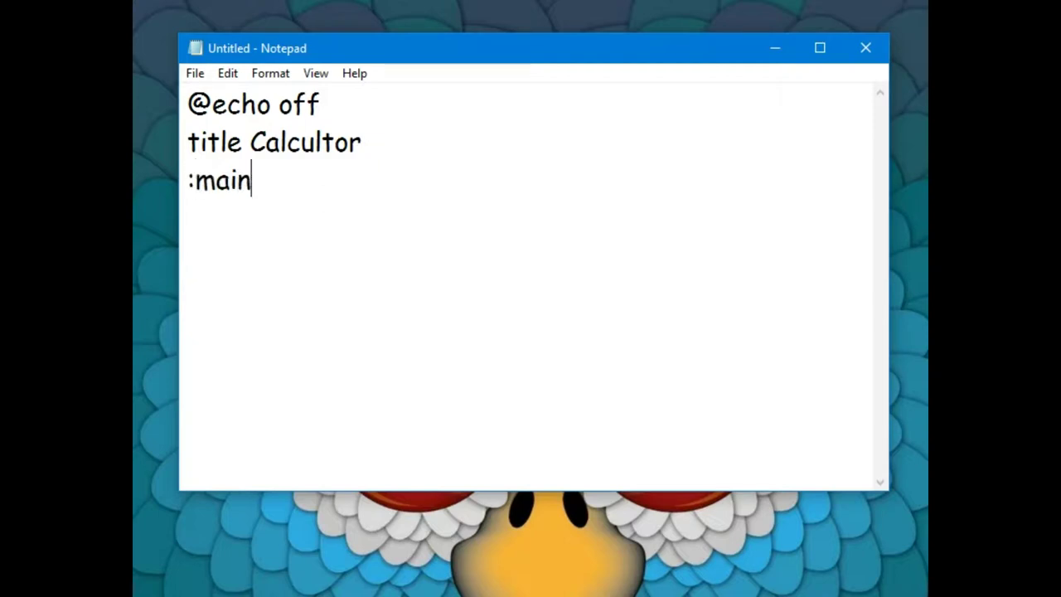
key(Return)
key(Return)
Step: Add the 'echo Menu:' heading and an 'echo Addition' line, correcting typos
text(e)
text(cho )
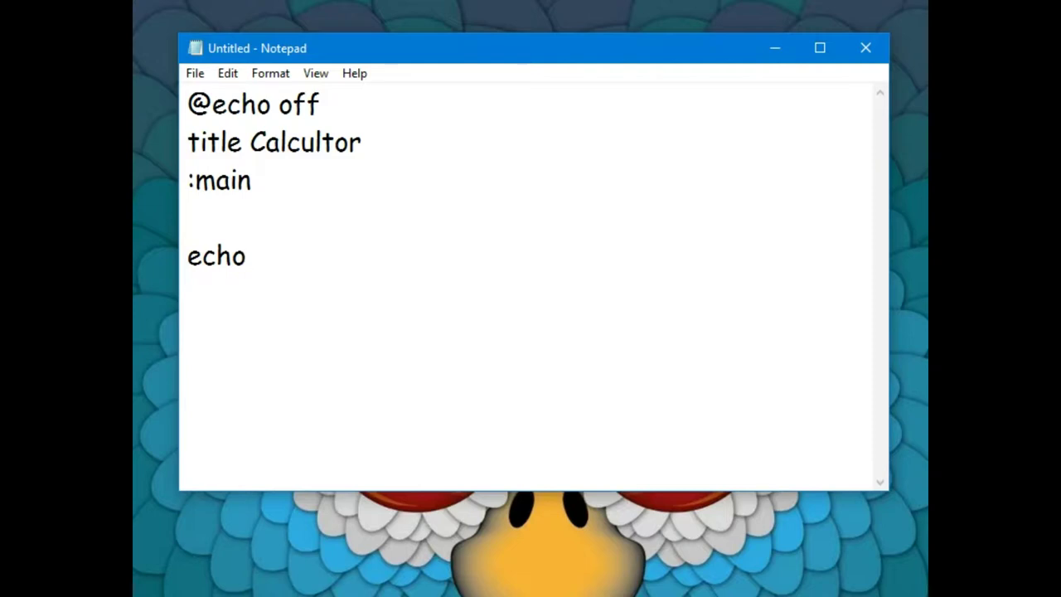
text(Men)
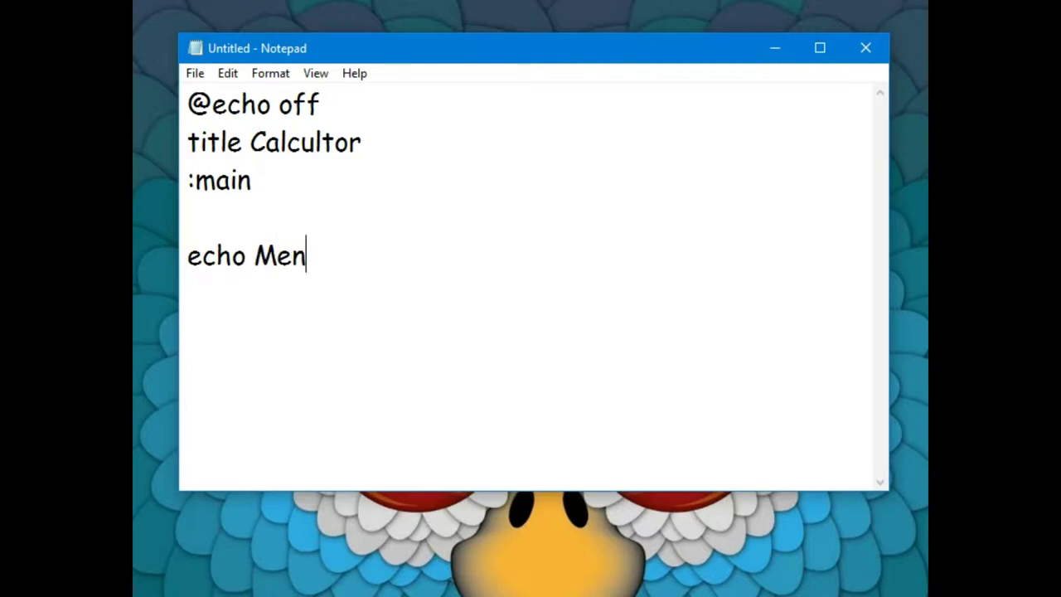
text(u:)
key(Return)
text(E)
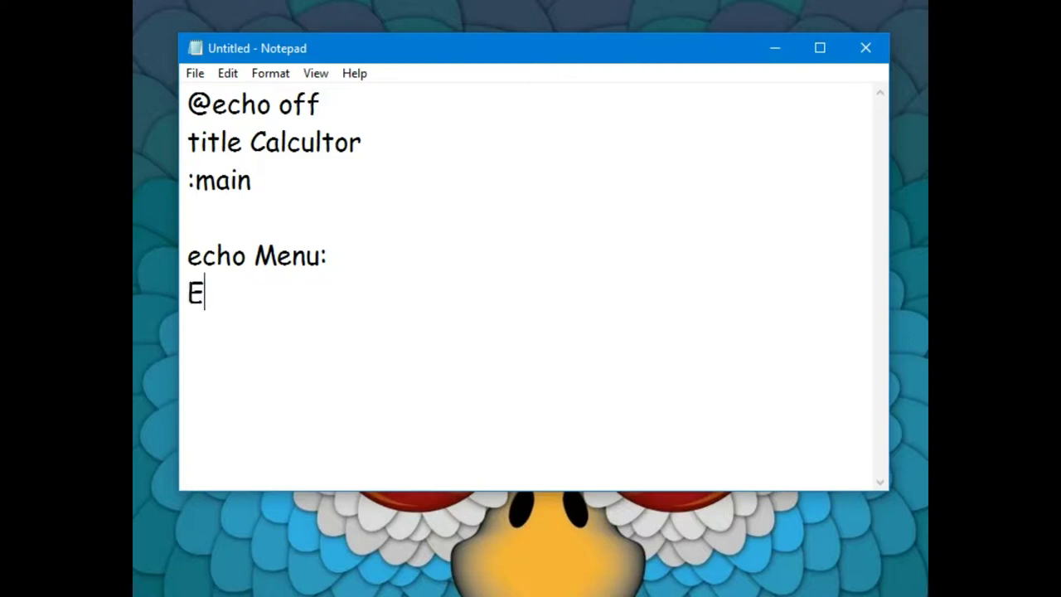
key(BackSpace)
text(echo )
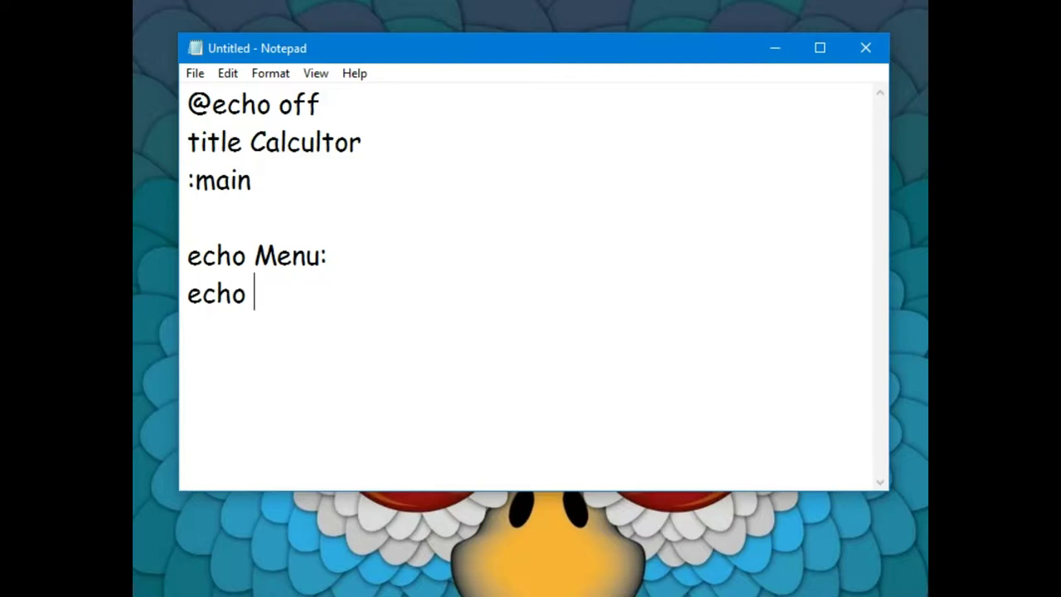
text(Ad)
text(diton)
key(BackSpace)
key(BackSpace)
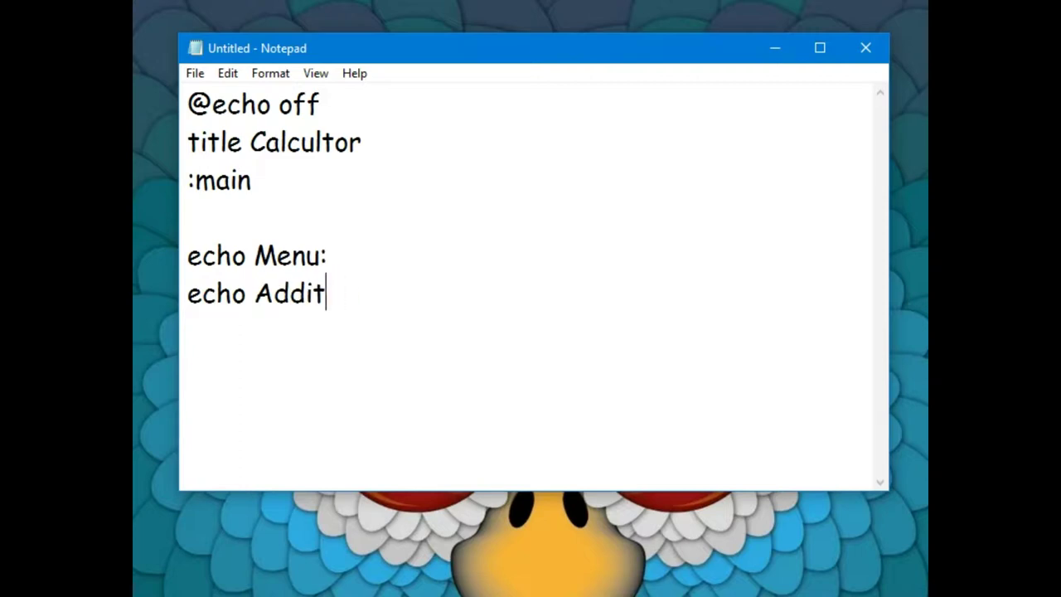
key(BackSpace)
text(tion)
key(Return)
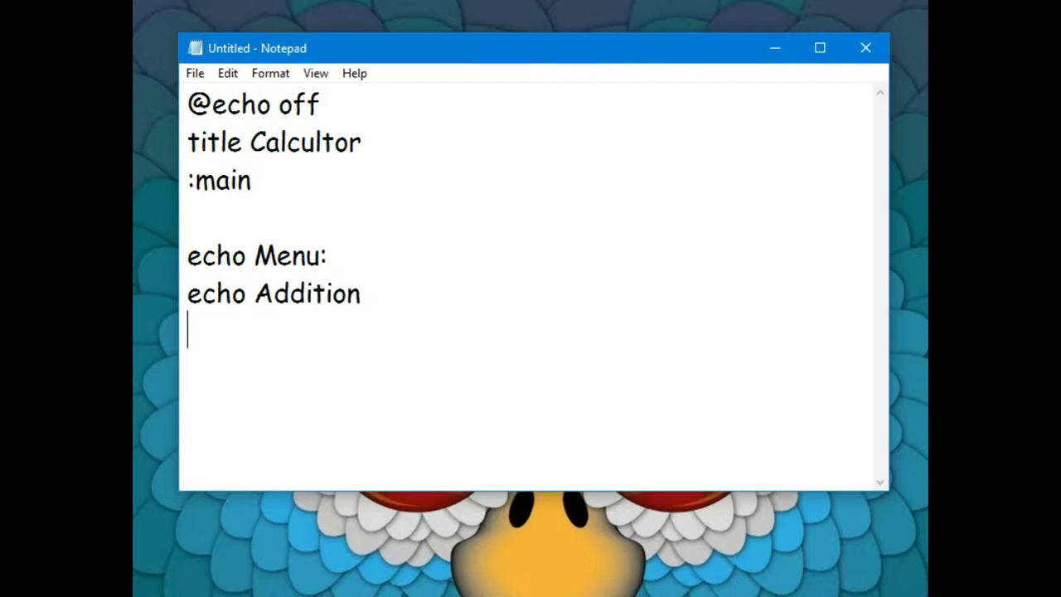
Step: Add echo lines for Substration, Multiplication, Division and Exit
text(ech)
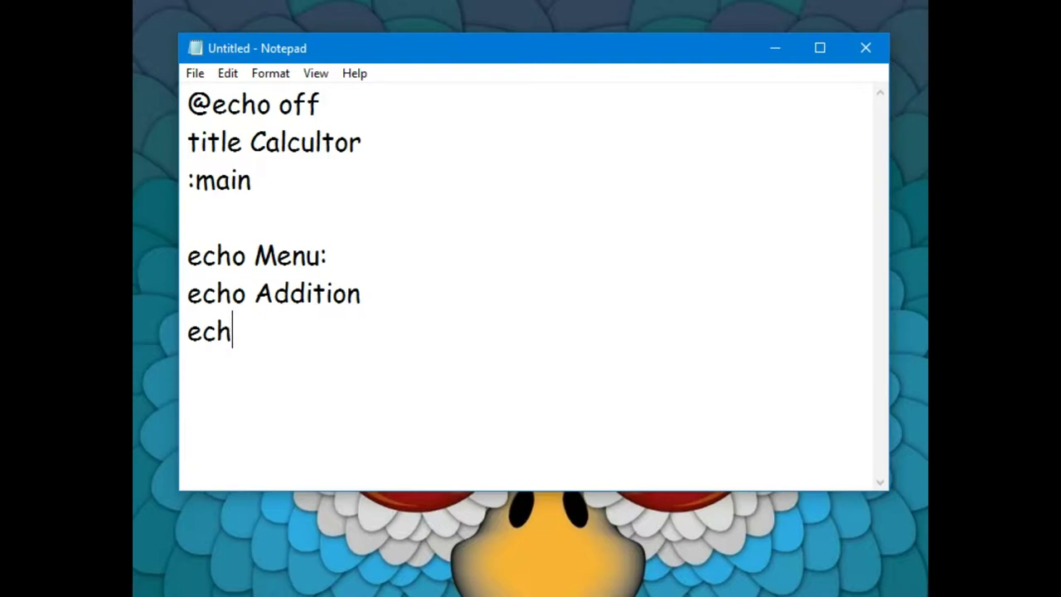
text(o S)
text(ub)
key(BackSpace)
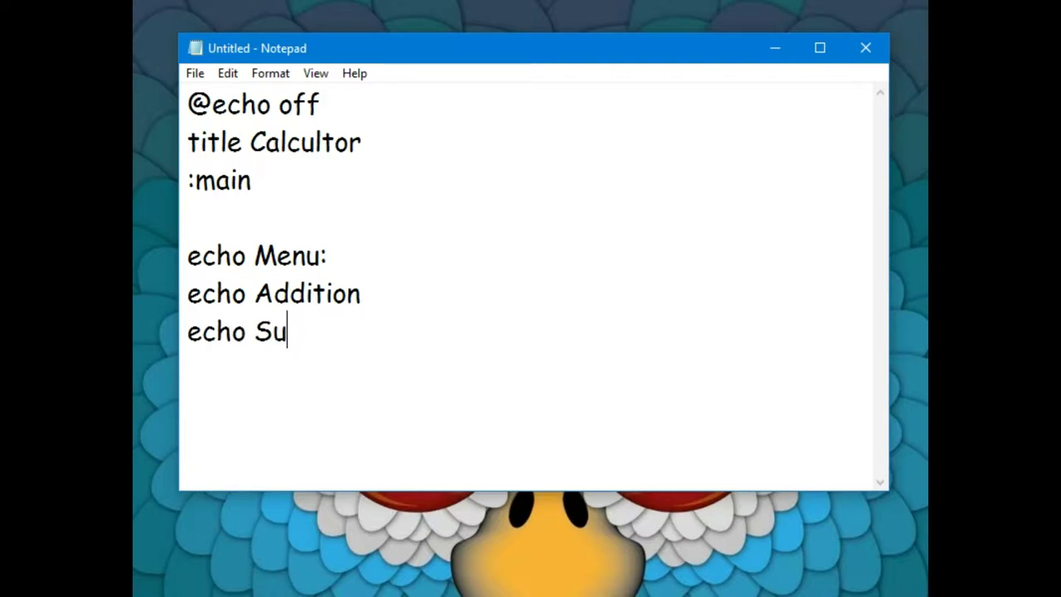
text(bstratio)
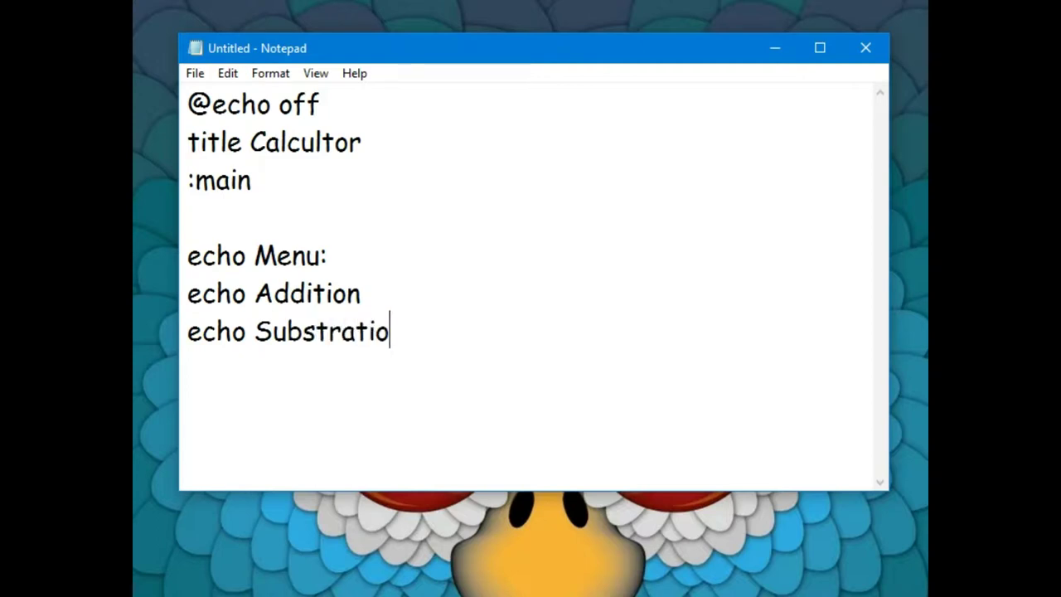
text(n)
key(Return)
text(ech)
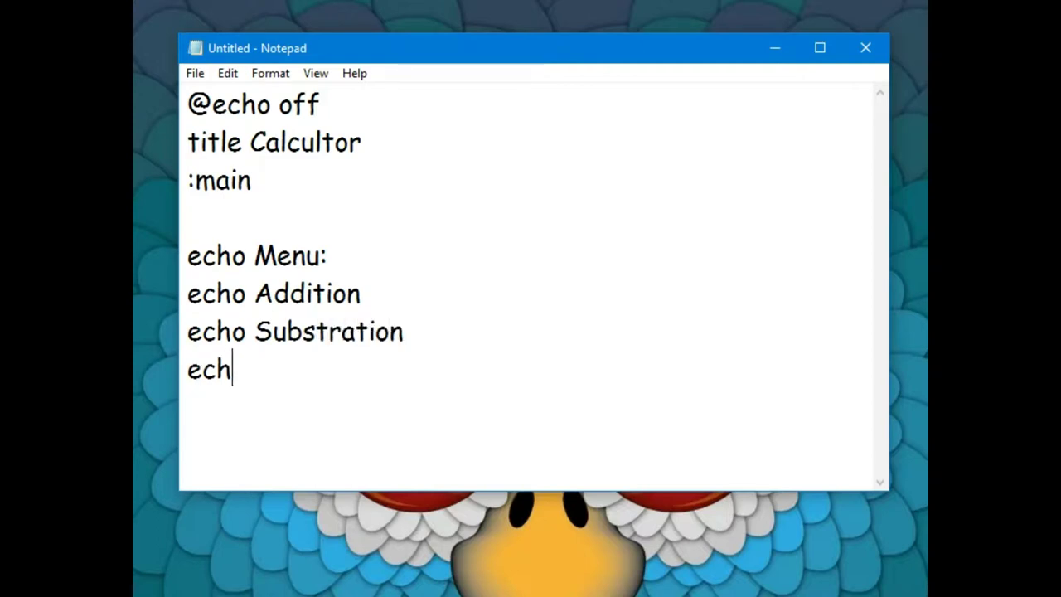
text(o M)
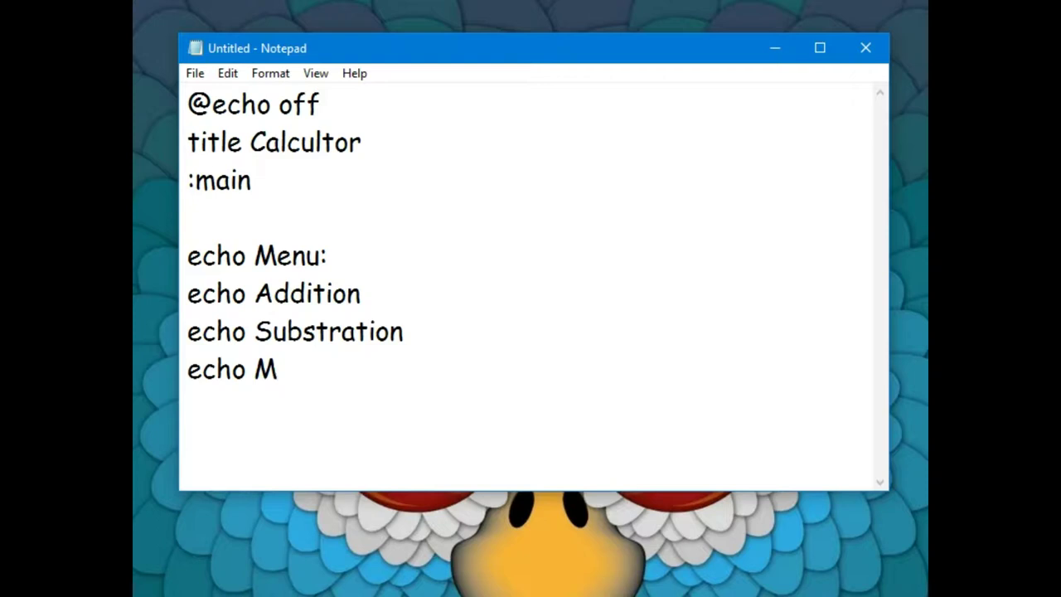
text(ultipli)
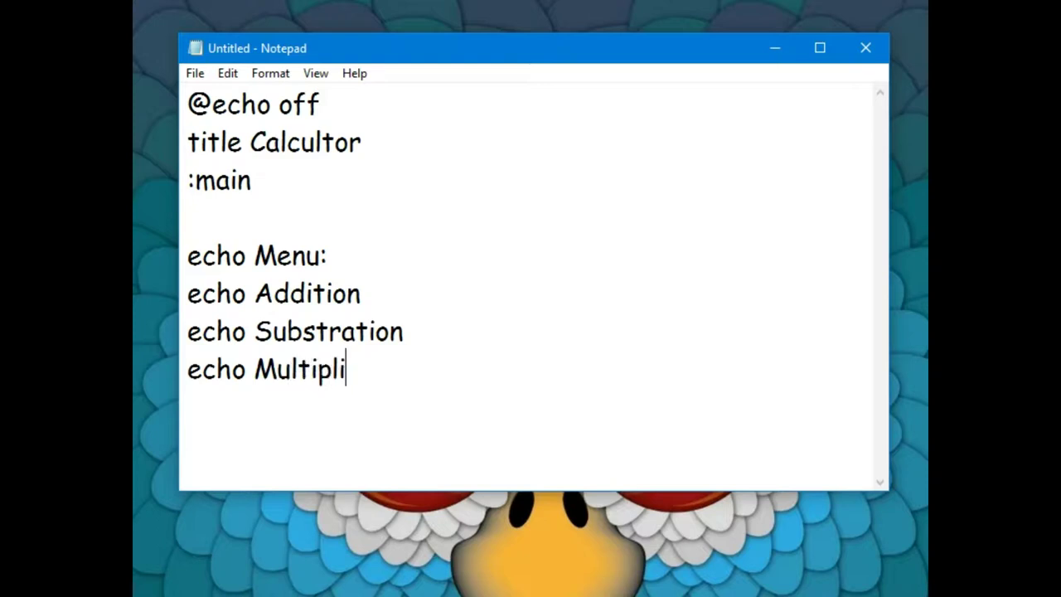
text(cation)
key(Return)
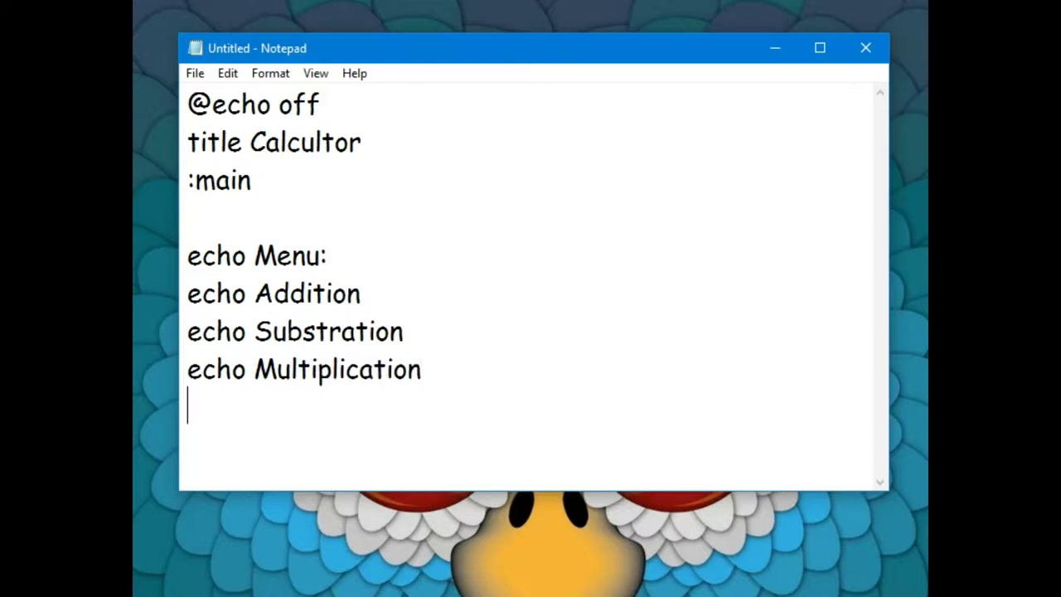
text(echo )
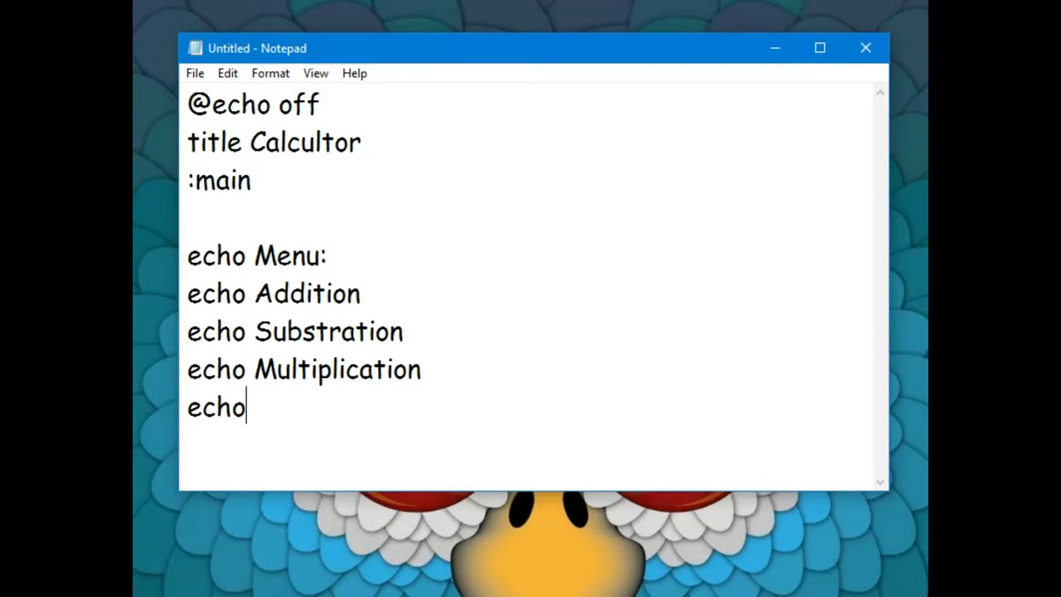
text(di)
key(BackSpace)
key(BackSpace)
text(D)
text(ivision)
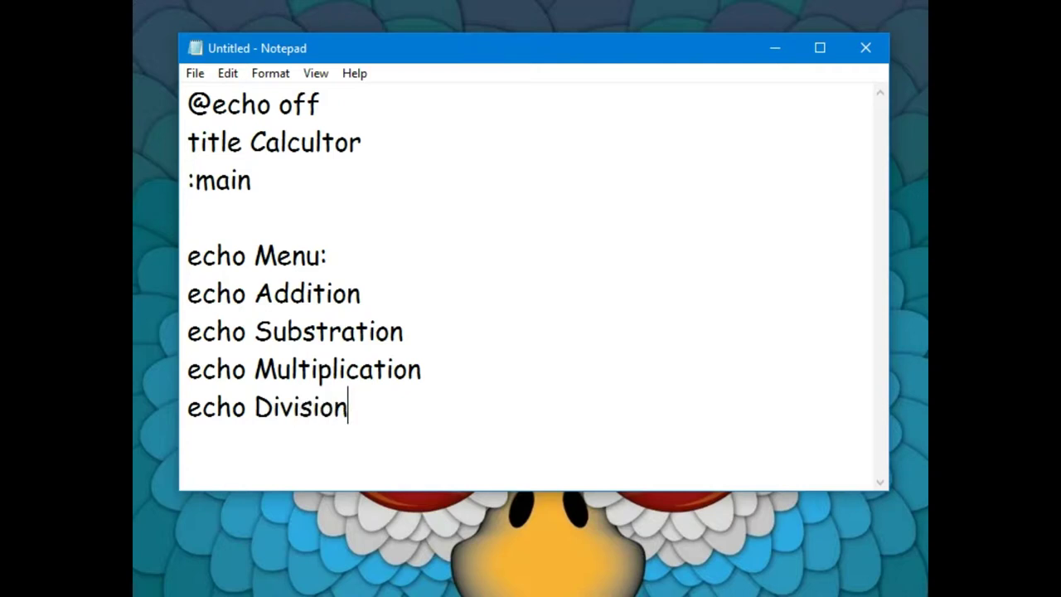
key(Return)
text(E)
key(BackSpace)
text(echo )
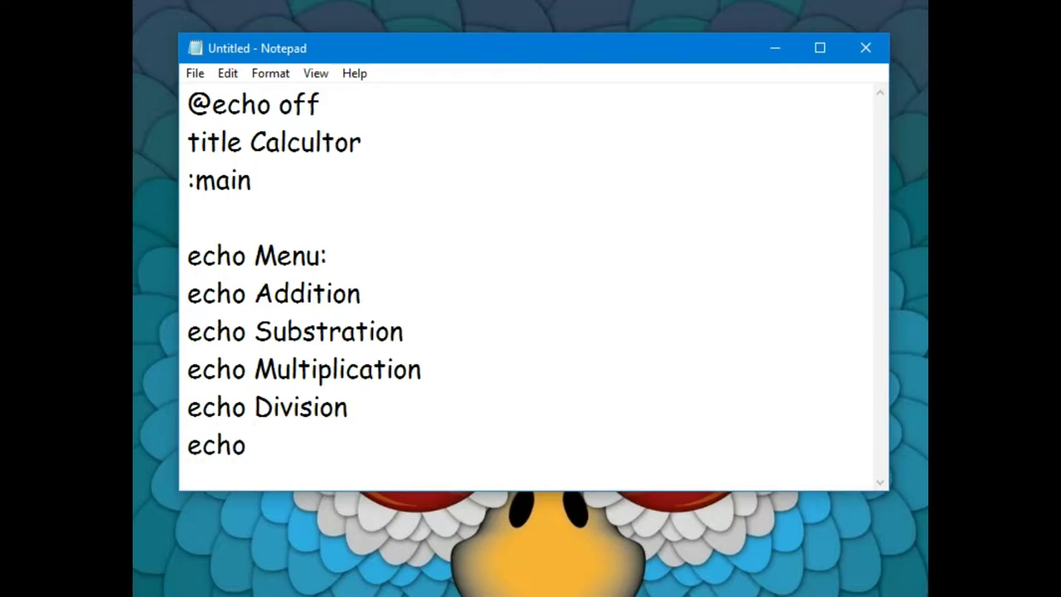
text(Exit)
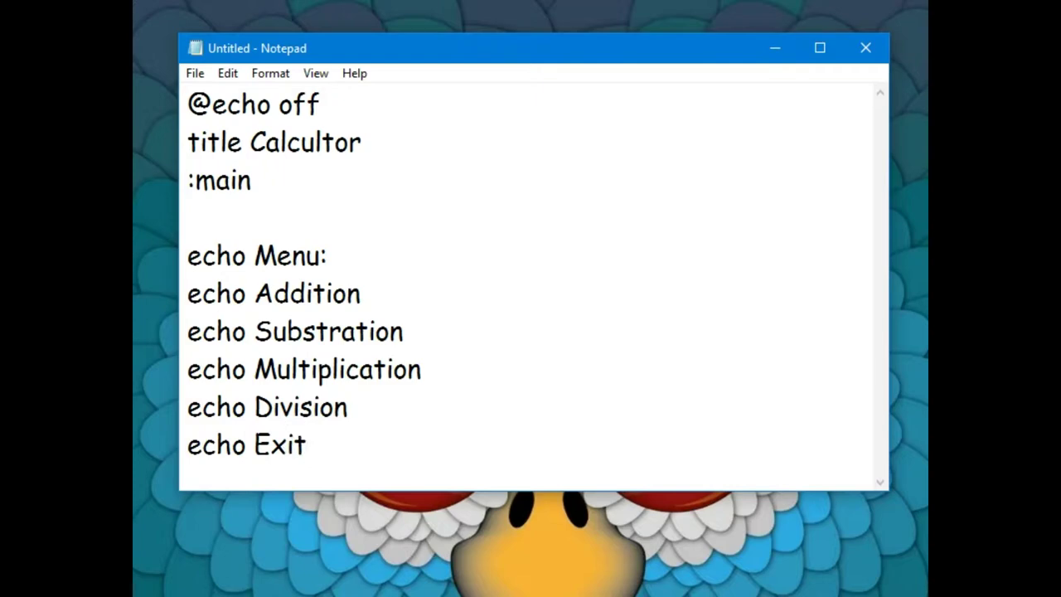
Step: Prefix Addition with '1.' and Substration with '2.', keeping the Menu: heading unnumbered
click(248, 253)
text(1.)
key(Down)
key(Left)
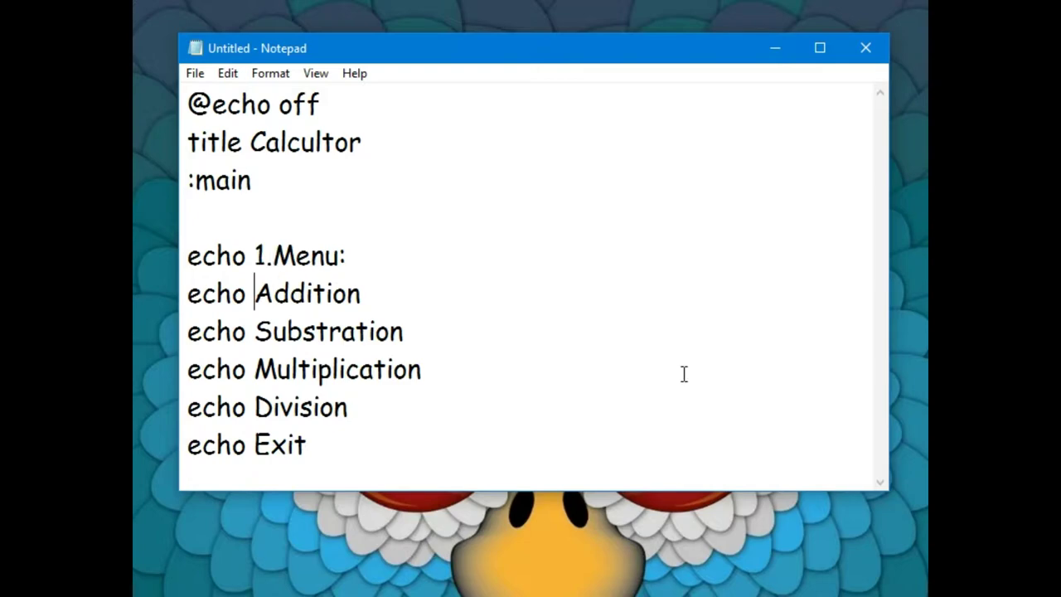
text(1.)
key(Up)
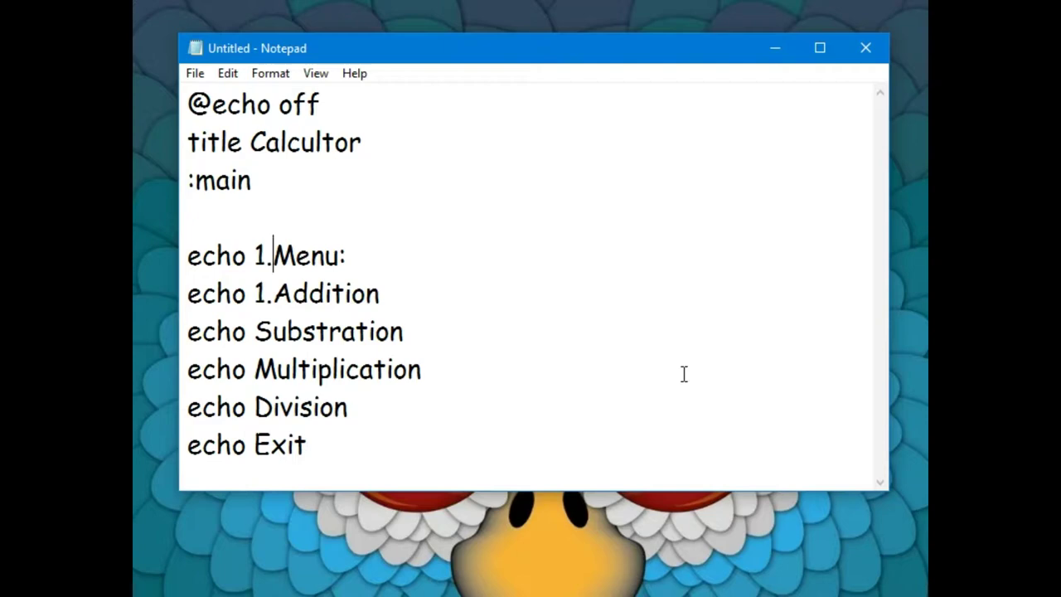
key(Left)
key(Right)
key(BackSpace)
key(BackSpace)
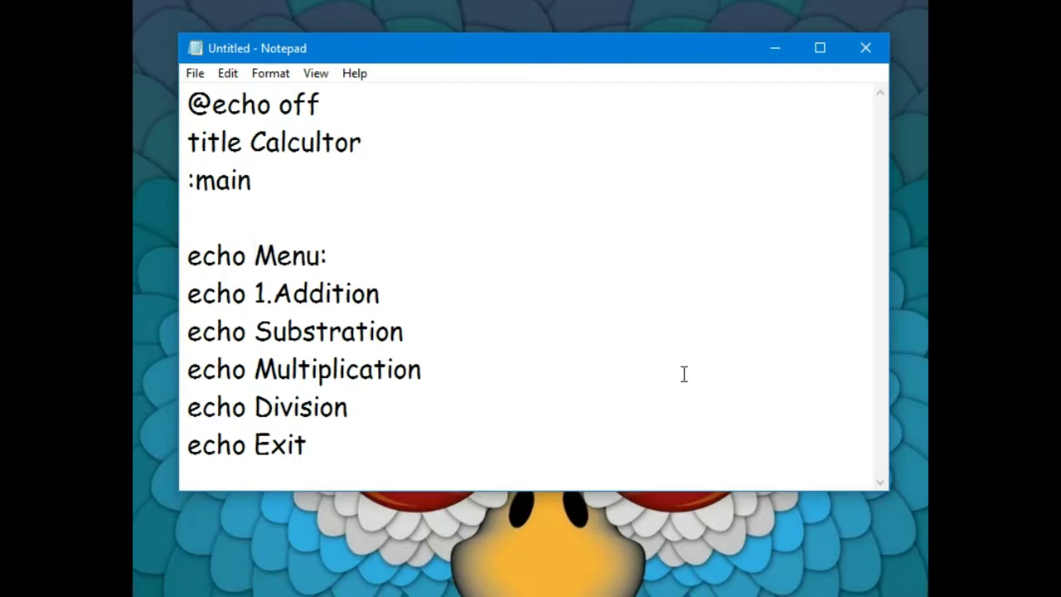
key(Down)
key(Down)
text(2.)
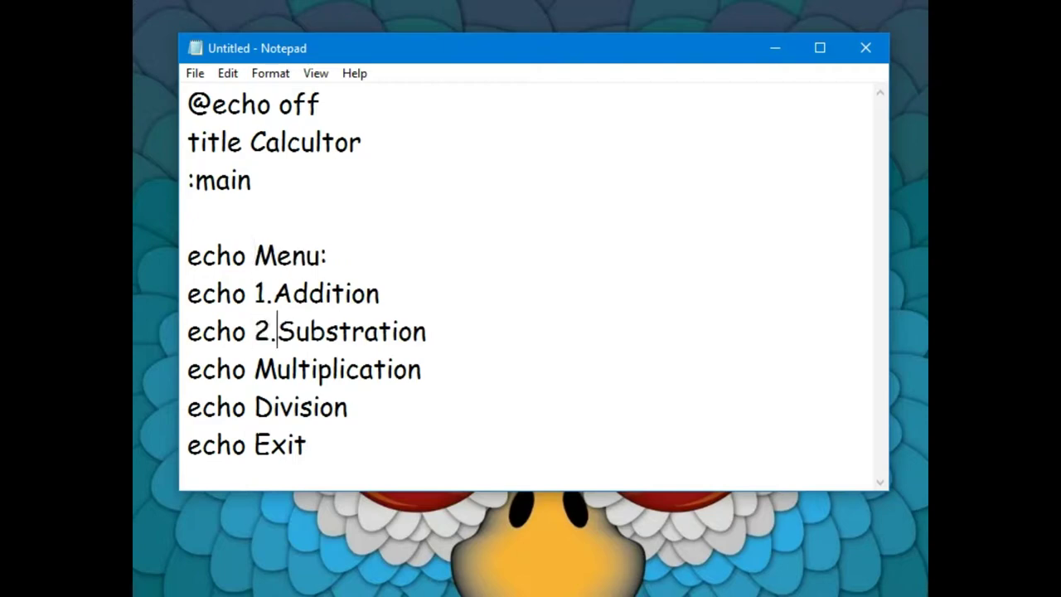
Step: Number Multiplication, Division and Exit as 3., 4. and 5., then start a new line
key(Down)
key(Left)
text(3.)
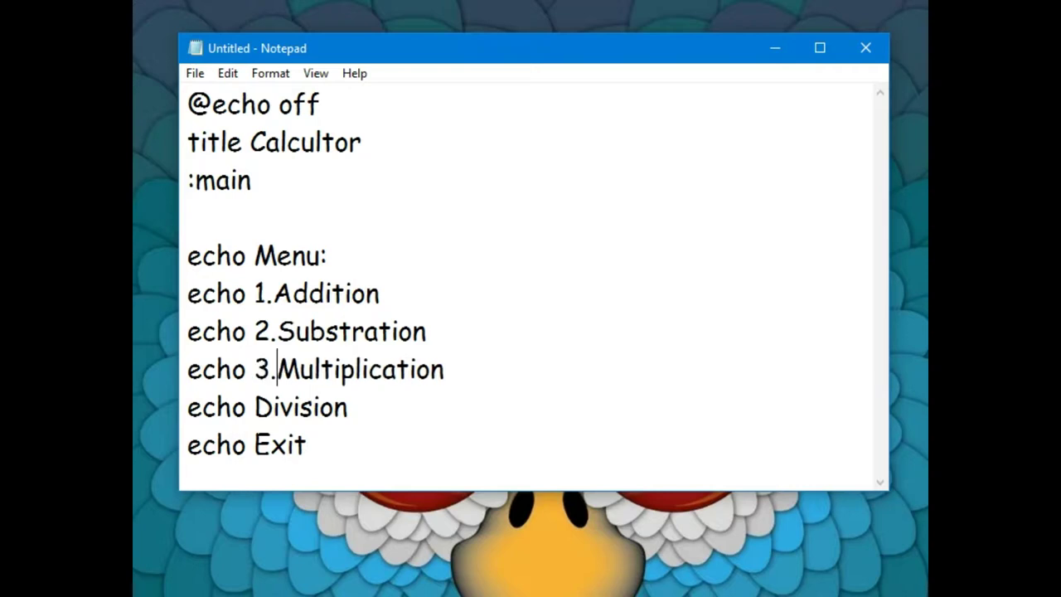
key(Down)
key(Left)
text(4.)
key(Down)
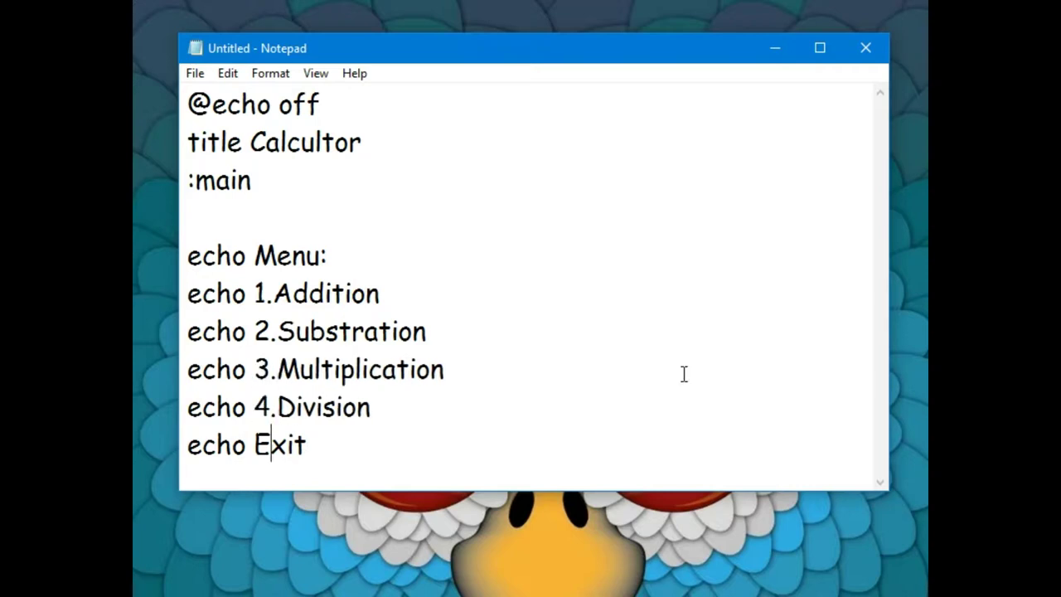
key(Left)
text(5.)
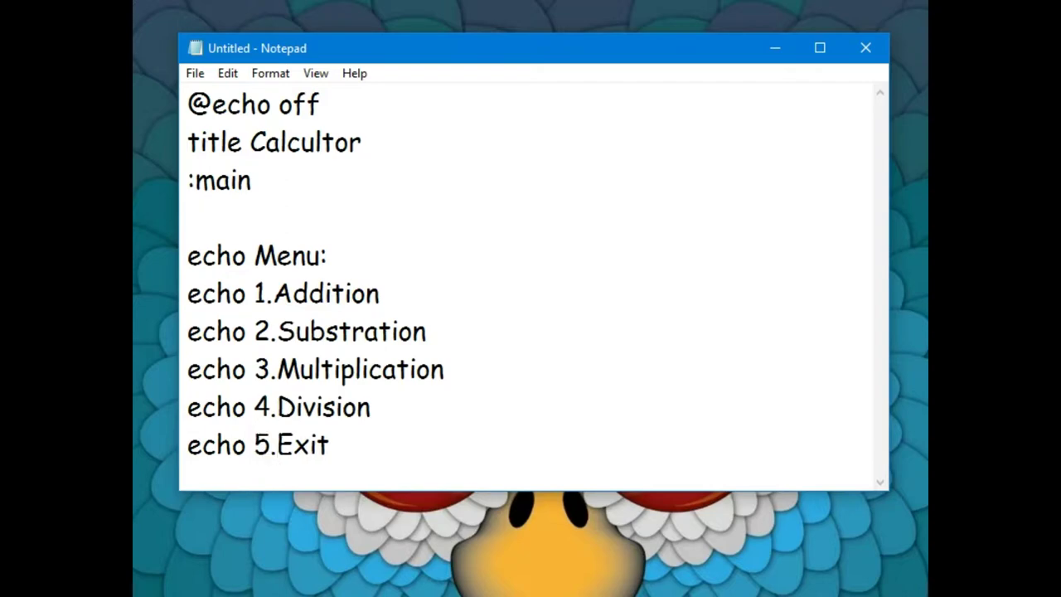
click(323, 444)
text(1)
key(BackSpace)
key(End)
key(Return)
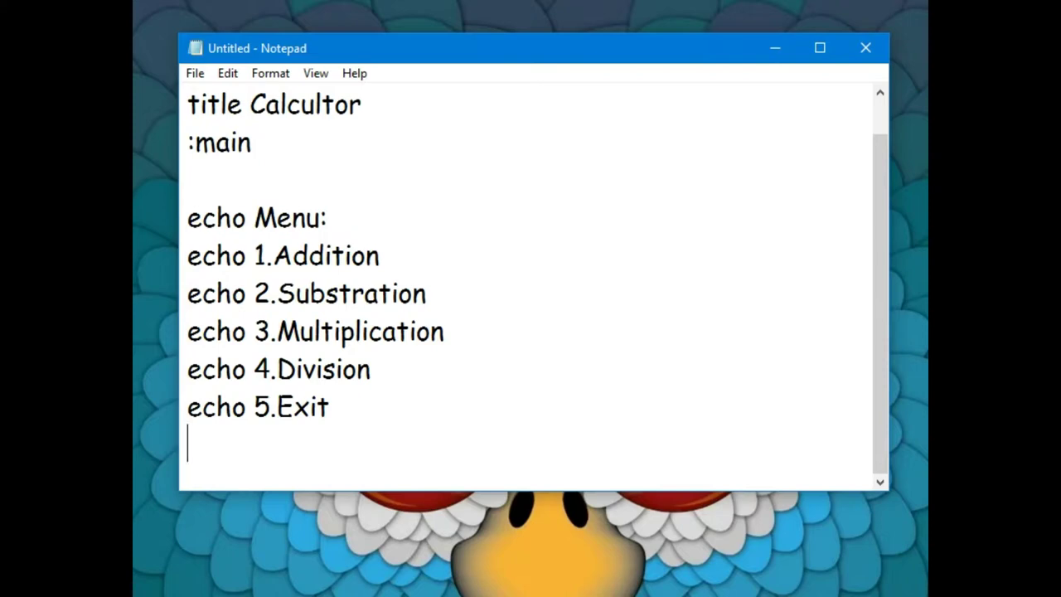
Step: Add the prompt 'set /p ch=Enter your choice', a blank line, and begin 'if %ch%==1 goto add'
text(set )
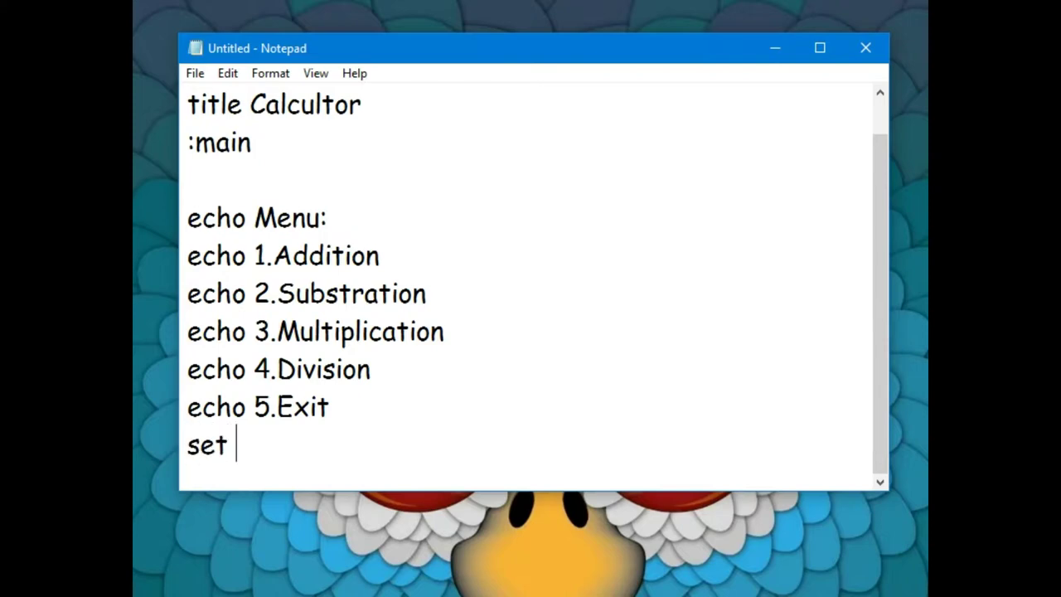
text(/p)
text(ch)
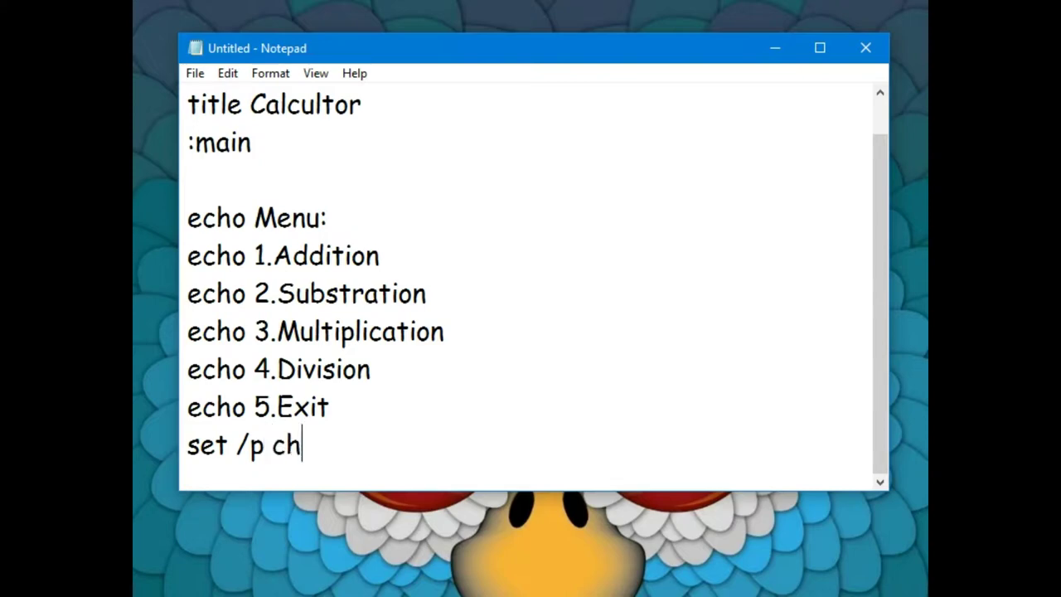
text(=)
text(Enter )
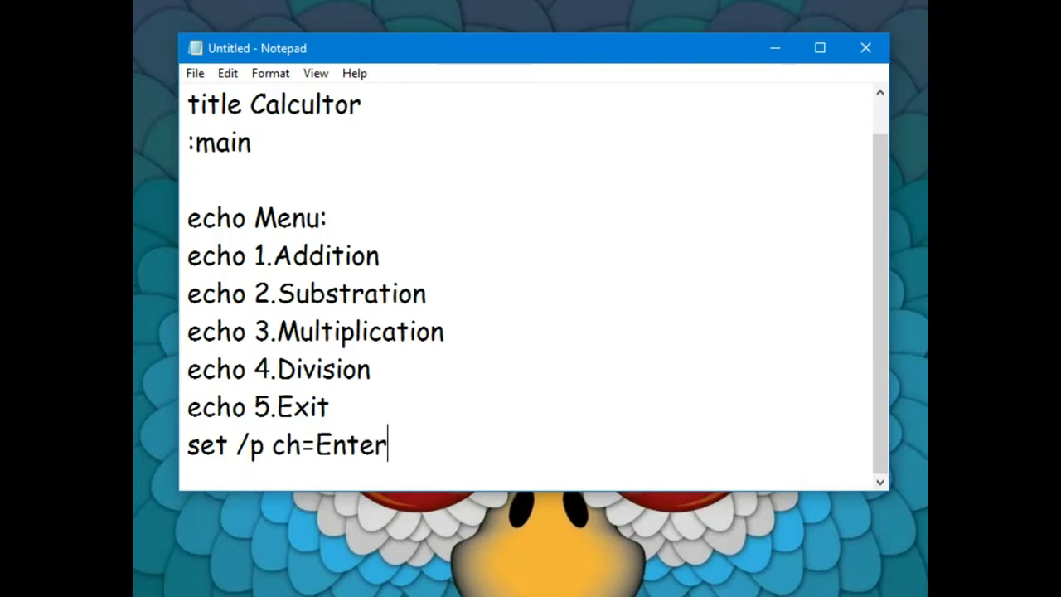
text(yout)
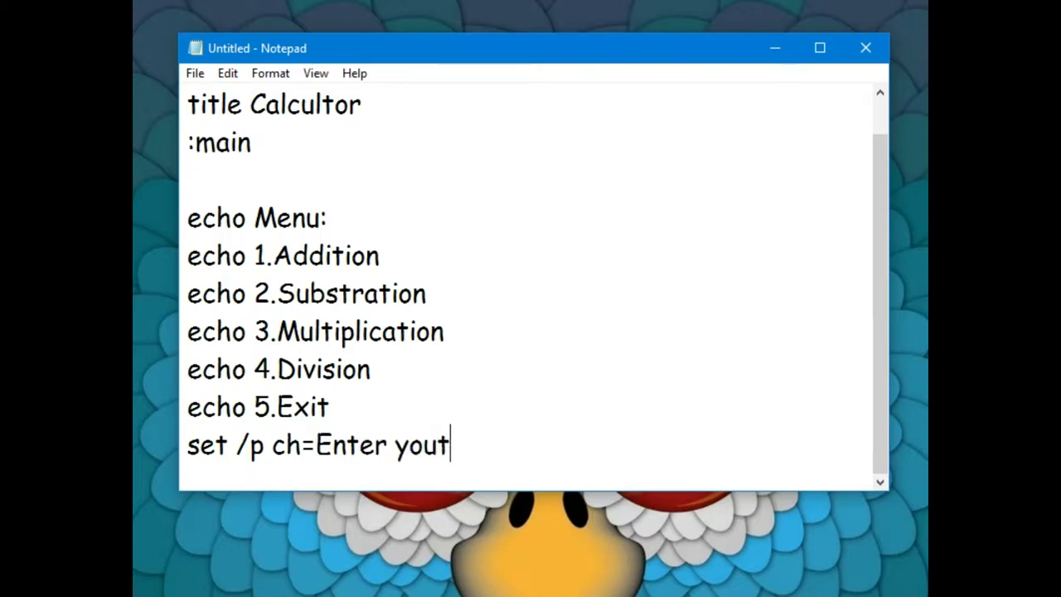
key(BackSpace)
text(r ch)
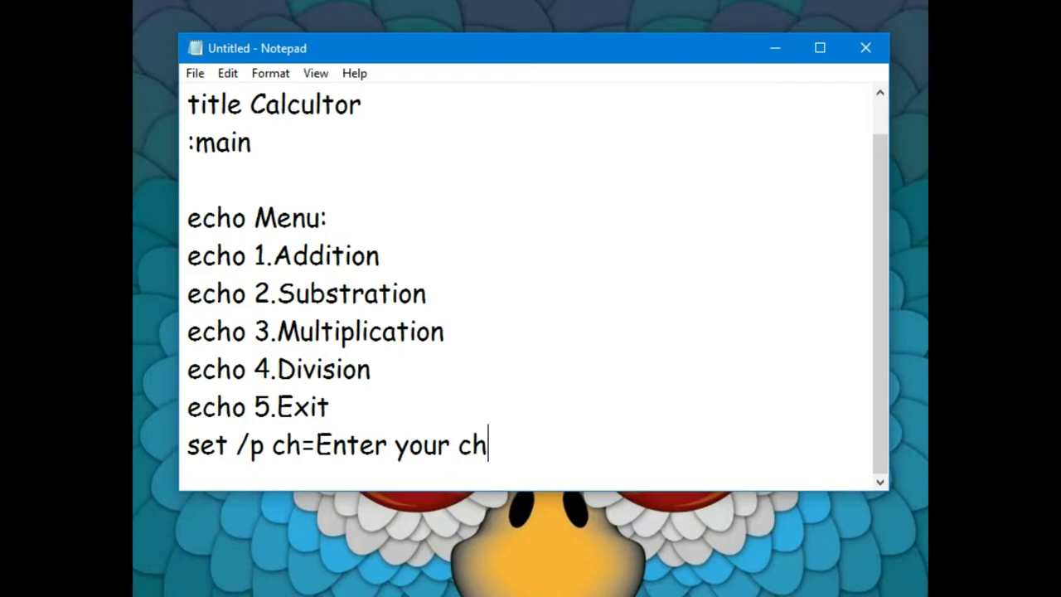
text(oice)
key(Return)
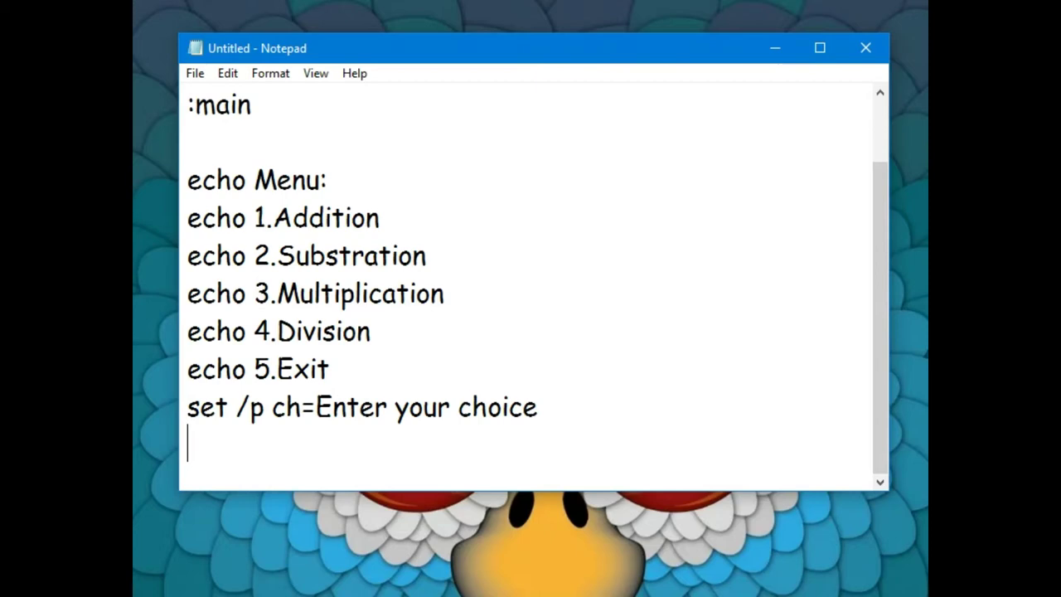
key(Return)
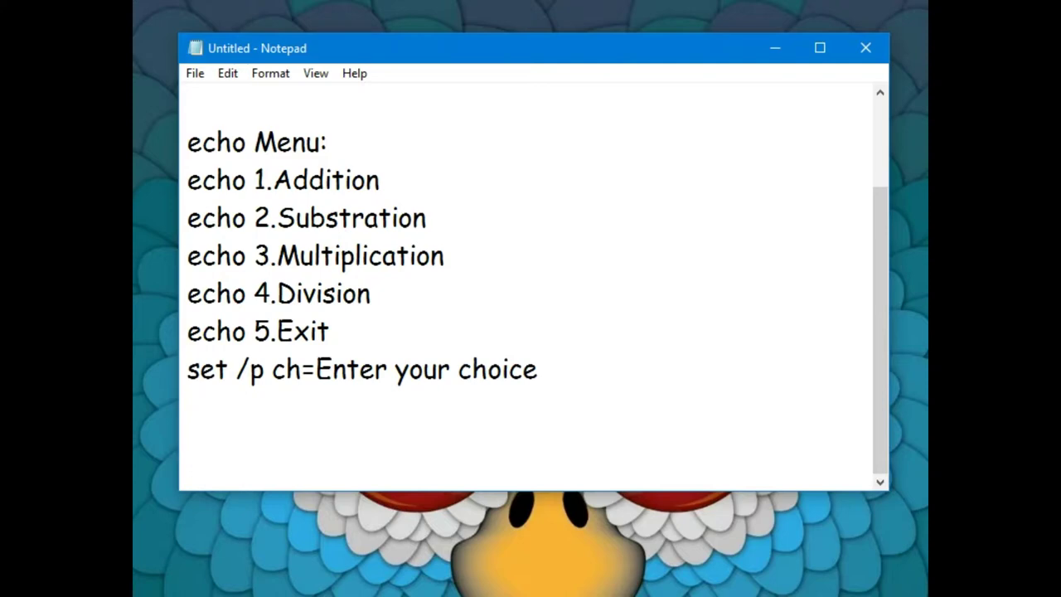
text(if )
text(%ch)
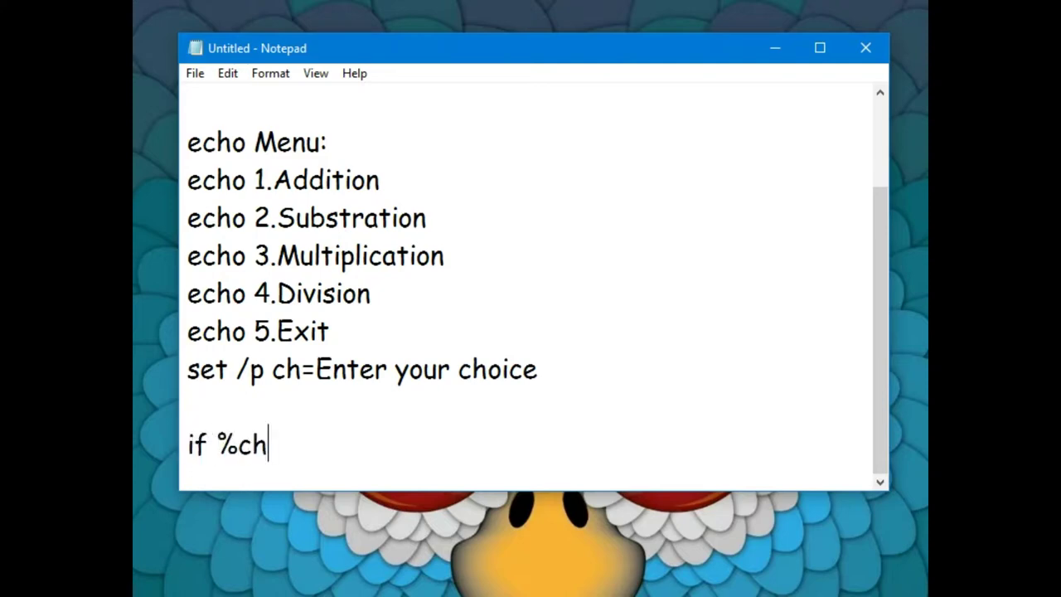
text(%)
text(==1)
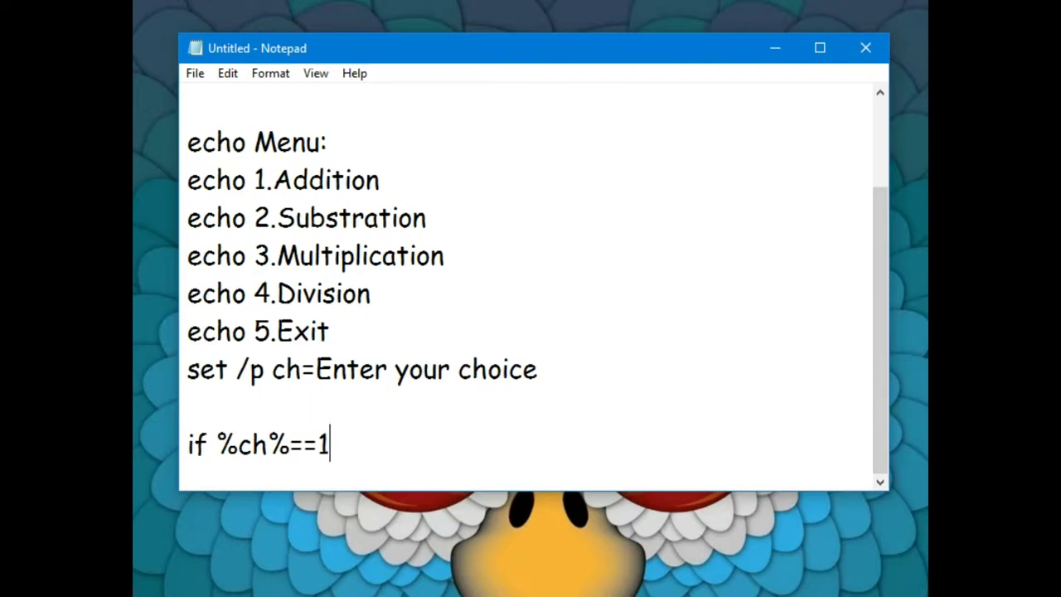
text( go)
text(to a)
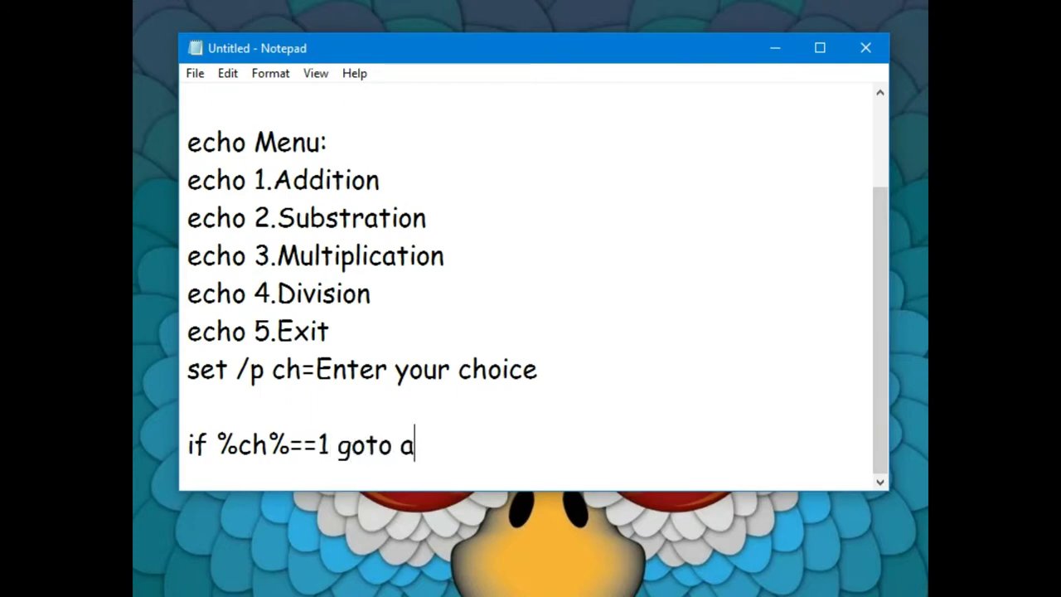
text(dd)
Step: Select the whole 'if %ch%==1 goto add' line for copying
key(shift+Home)
key(ctrl+c)
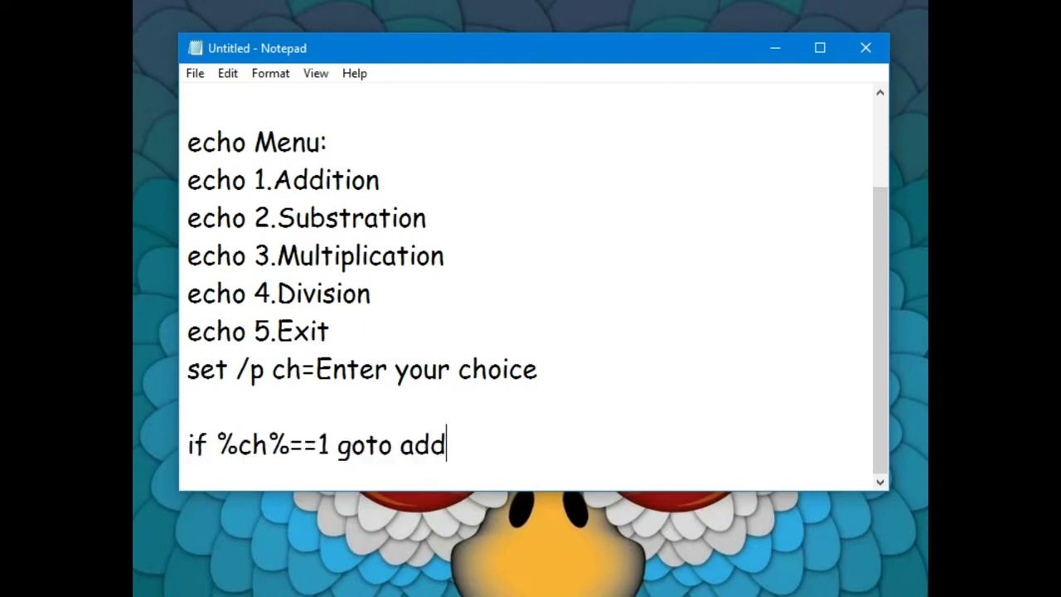
Step: Duplicate the 'if %ch%==1 goto add' condition into five identical lines
key(Return)
text(if %ch%==1 goto add)
key(Return)
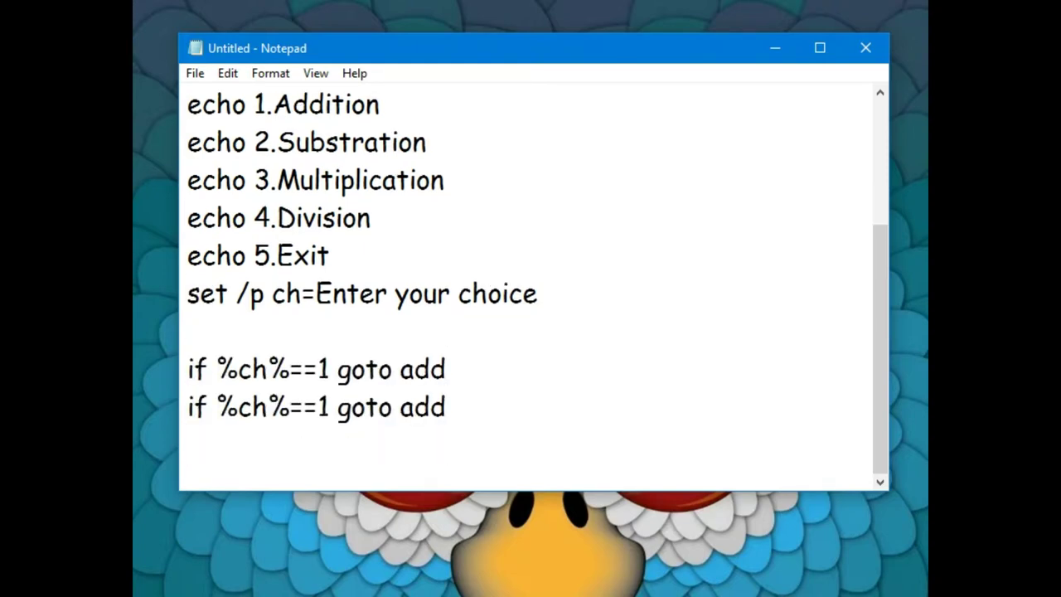
key(ctrl+v)
key(Return)
key(ctrl+v)
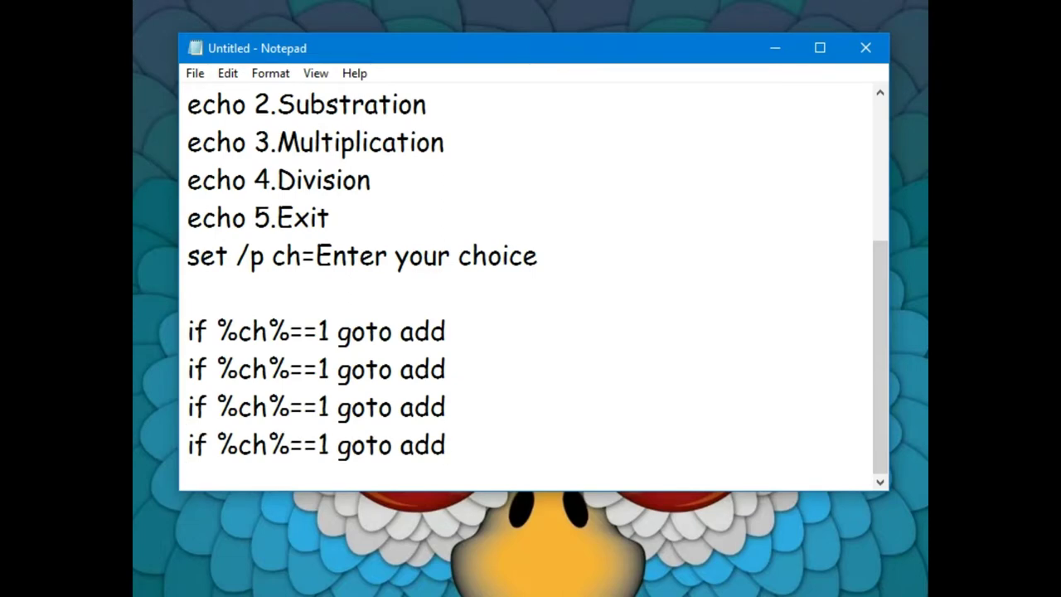
key(Return)
key(ctrl+v)
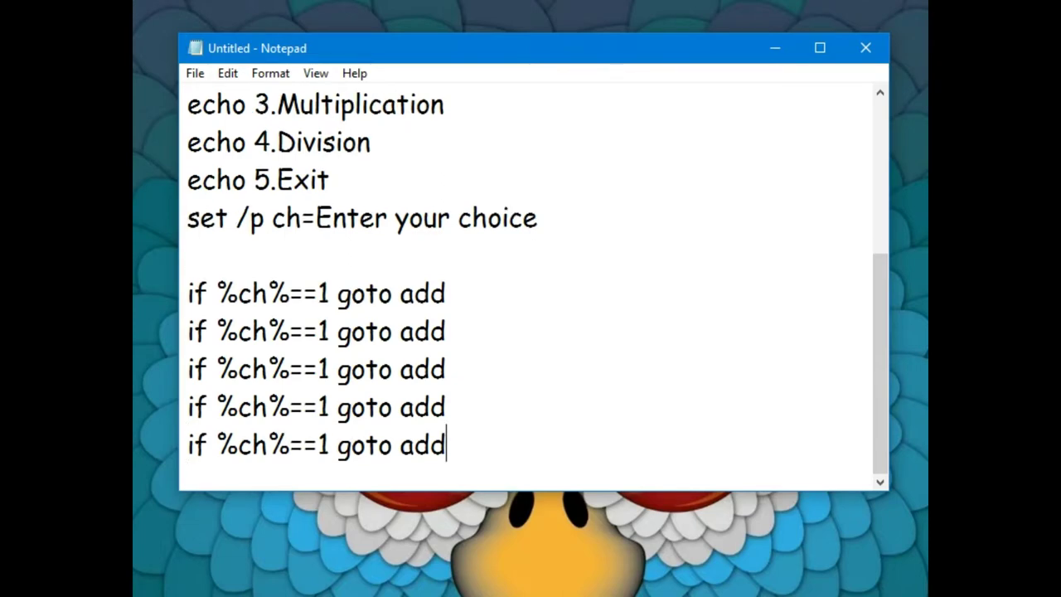
Step: Change the copied conditions' choice numbers to 2, 3, 4 and 5
click(331, 318)
key(BackSpace)
text(2)
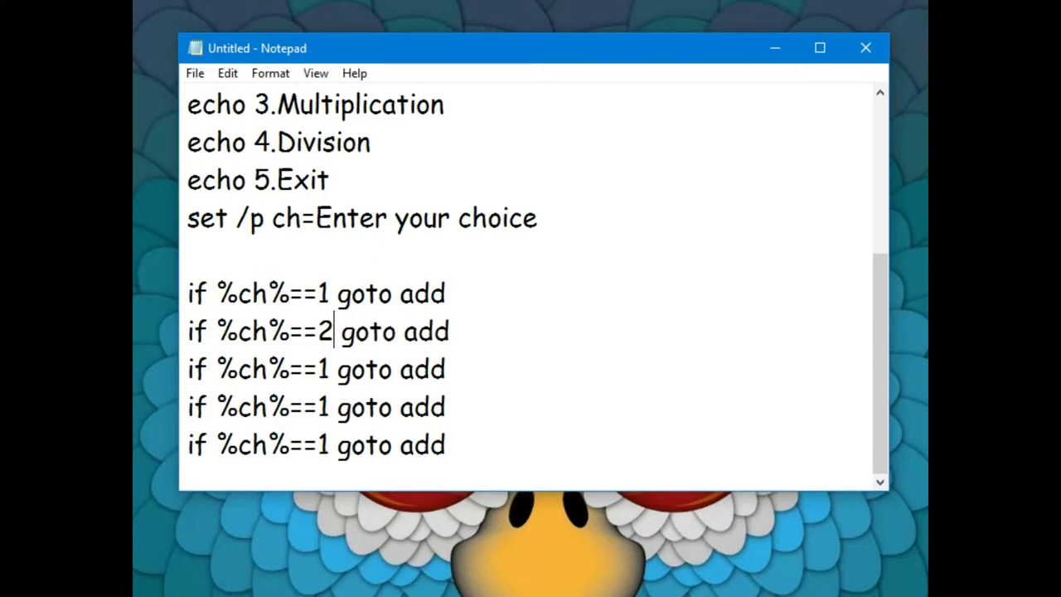
key(Down)
key(Left)
key(BackSpace)
text(3)
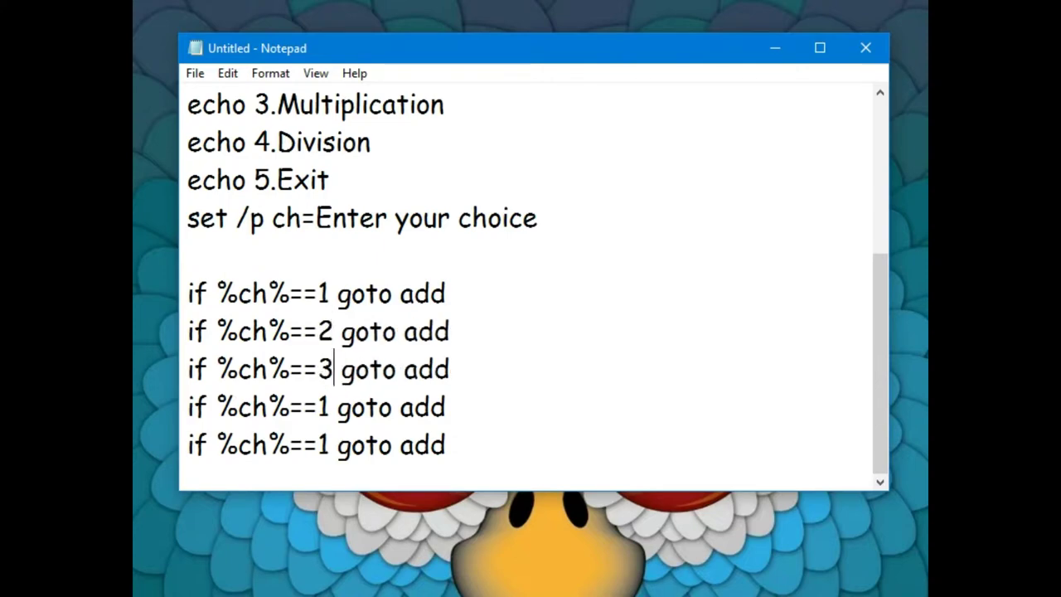
key(Down)
key(Left)
key(BackSpace)
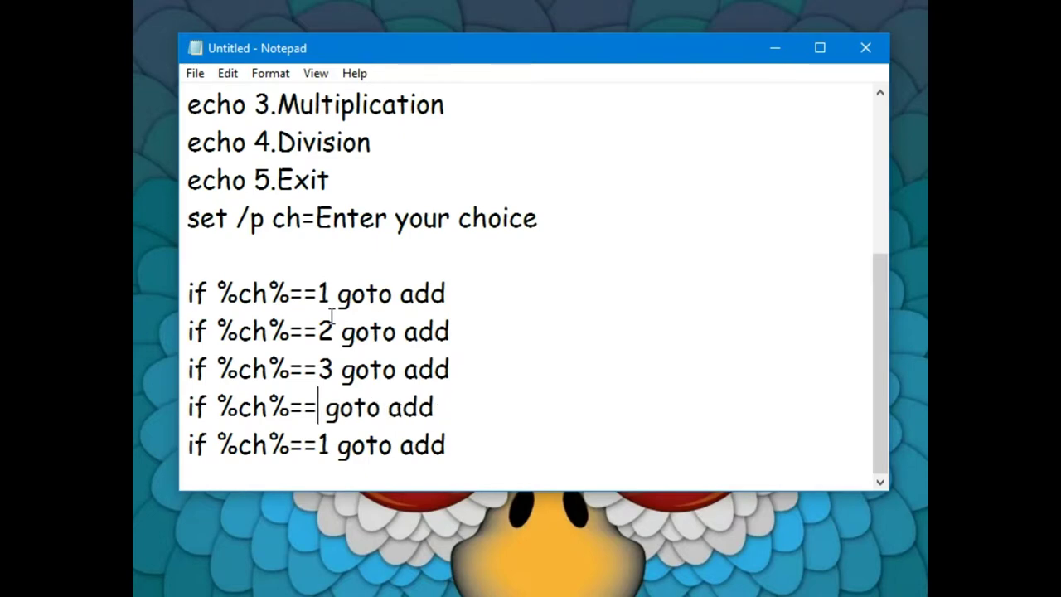
text(4)
key(Down)
key(Left)
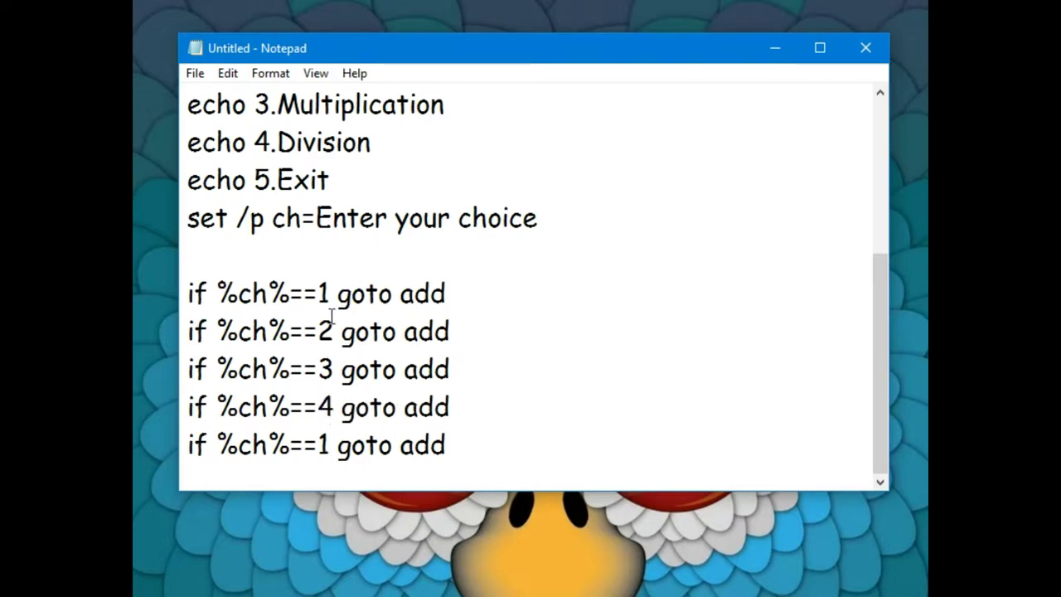
key(BackSpace)
text(5)
Step: Retarget choices 5, 4 and 3 to exit, div and mul
key(BackSpace)
key(BackSpace)
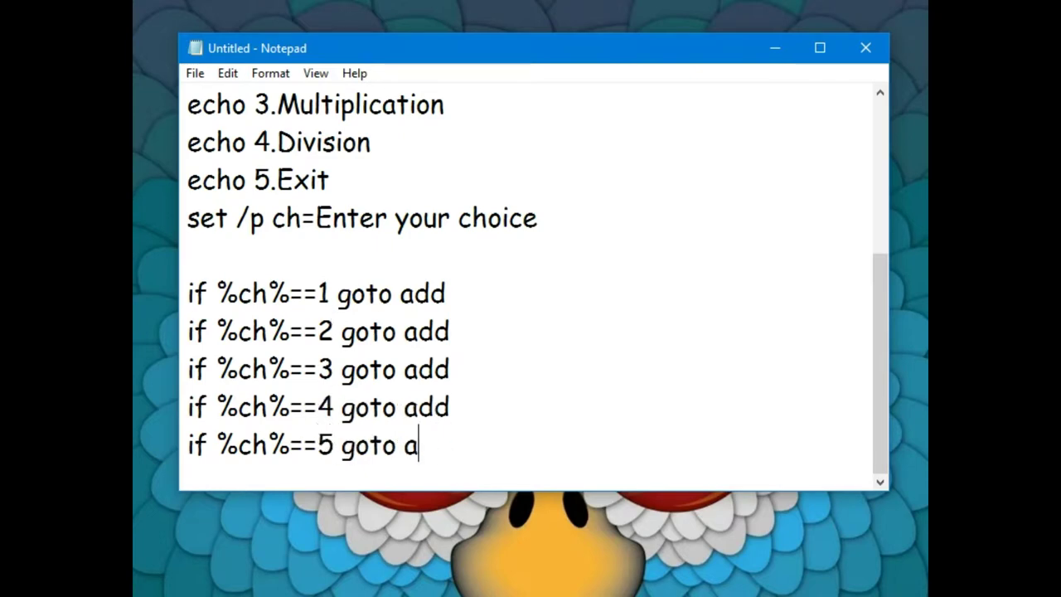
key(BackSpace)
text(E)
text(x)
key(BackSpace)
key(BackSpace)
text(exit)
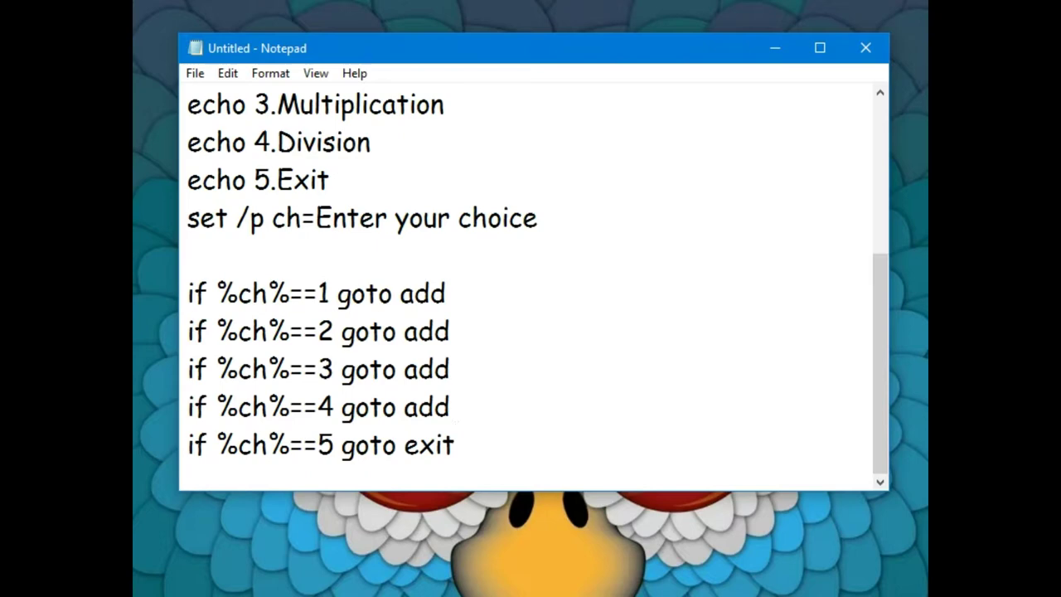
key(Up)
key(BackSpace)
key(BackSpace)
key(BackSpace)
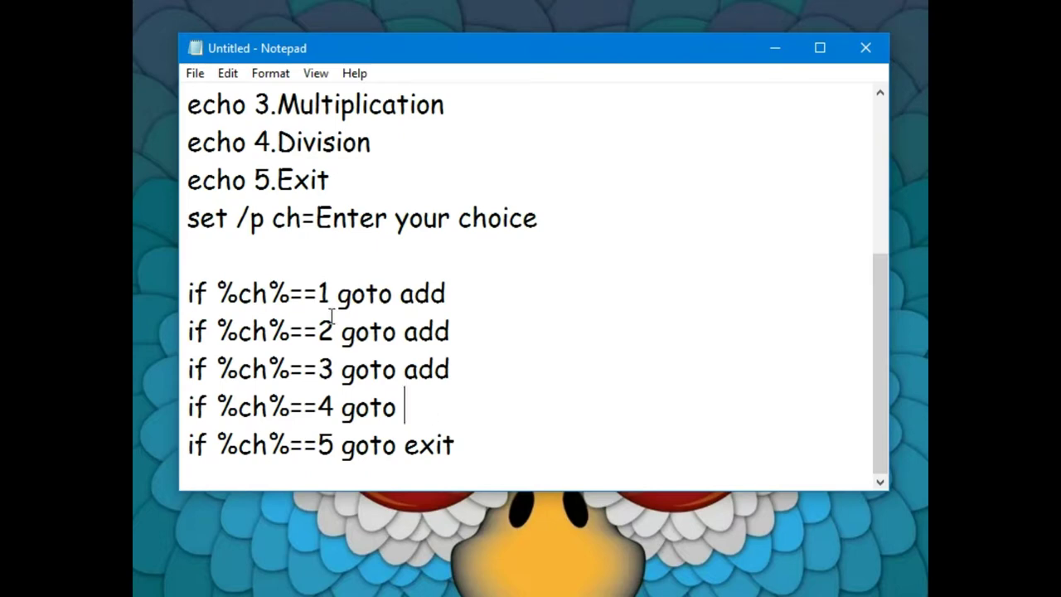
text(div)
key(Up)
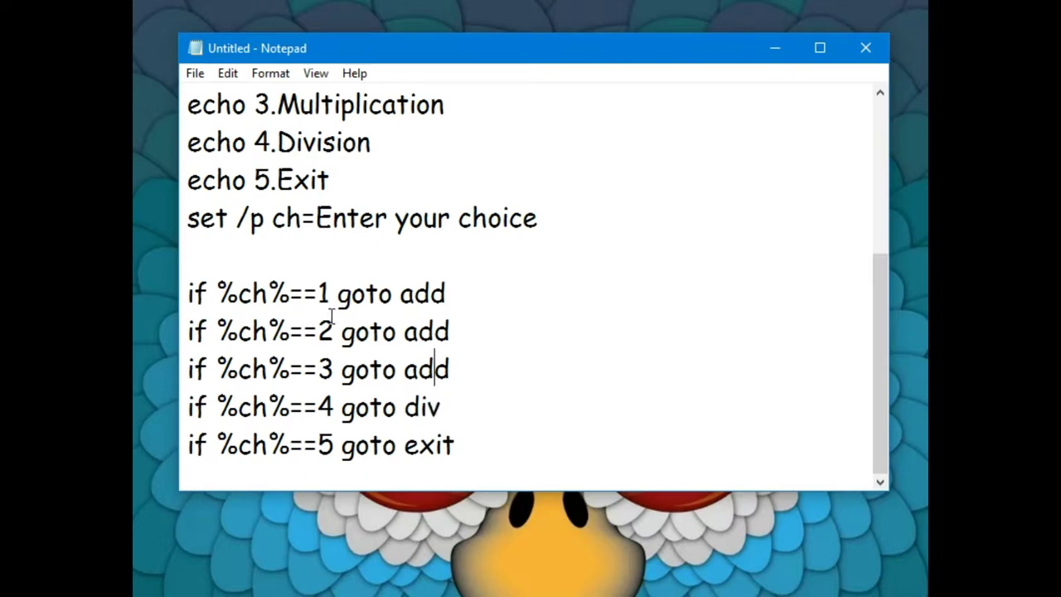
key(Right)
key(BackSpace)
key(BackSpace)
Step: Retarget choice 2 to sub and add blank lines below the choice checks
key(BackSpace)
text(m)
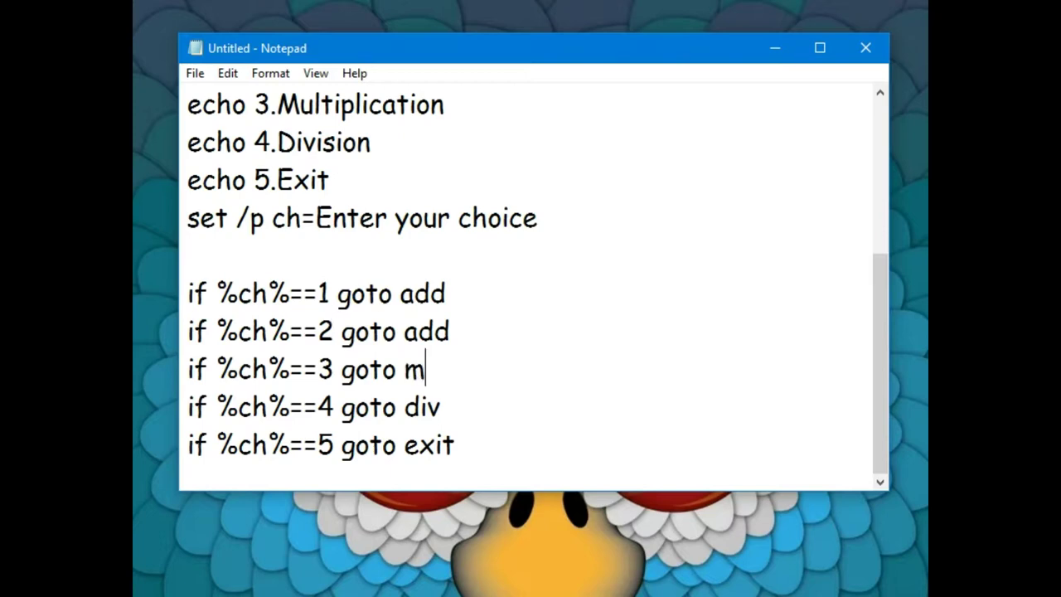
text(ul)
key(Up)
key(BackSpace)
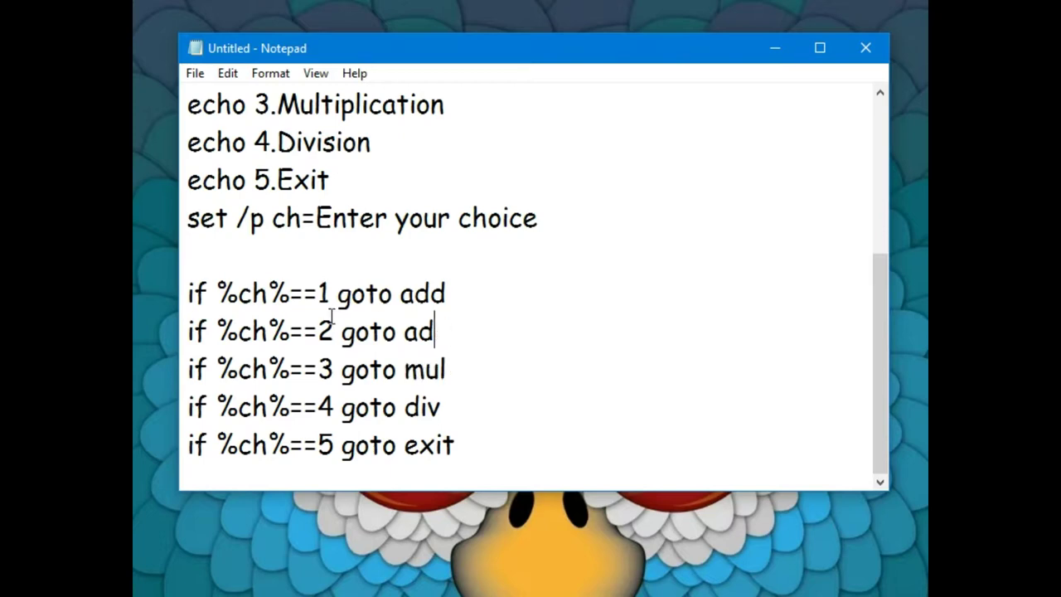
key(BackSpace)
key(BackSpace)
text(sub)
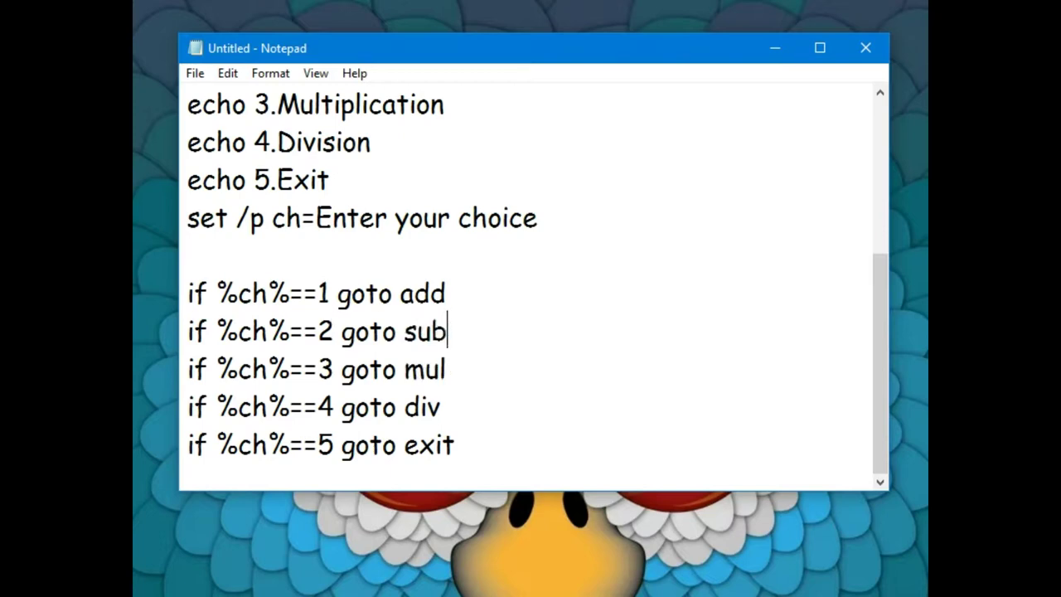
key(Down)
key(Down)
key(Down)
key(Right)
key(Return)
key(Return)
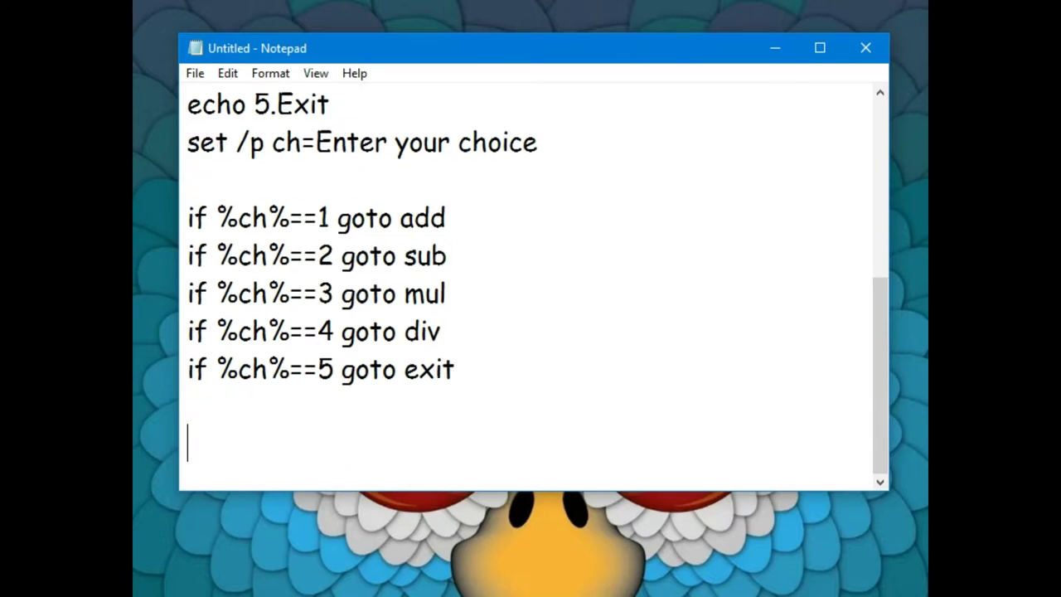
Step: Write ':add', 'cls', 'echo Enter first number' and 'set /p a=num1 :' on separate lines
text(:)
text(add)
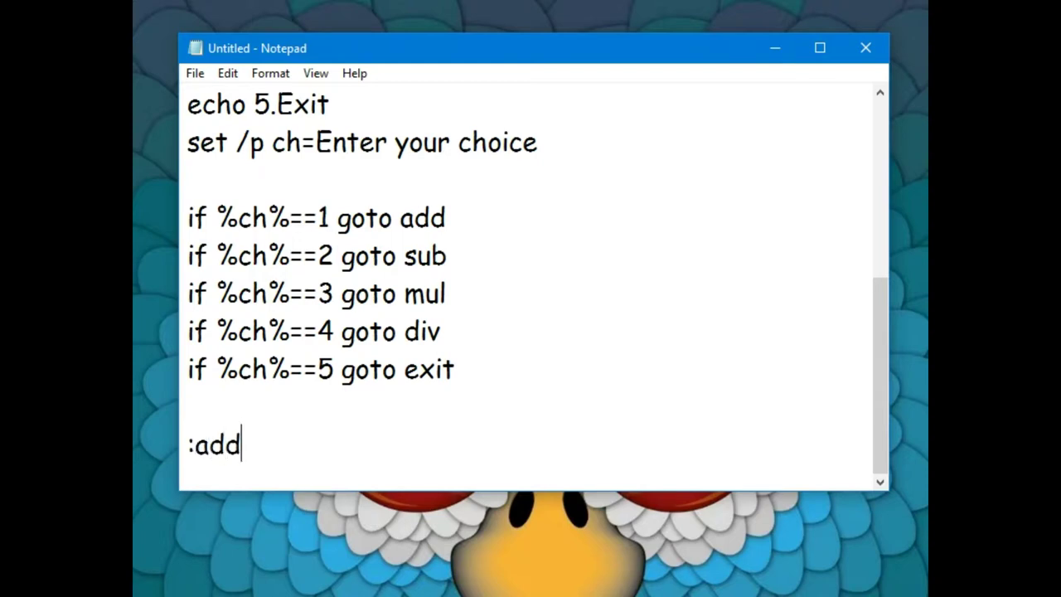
key(Return)
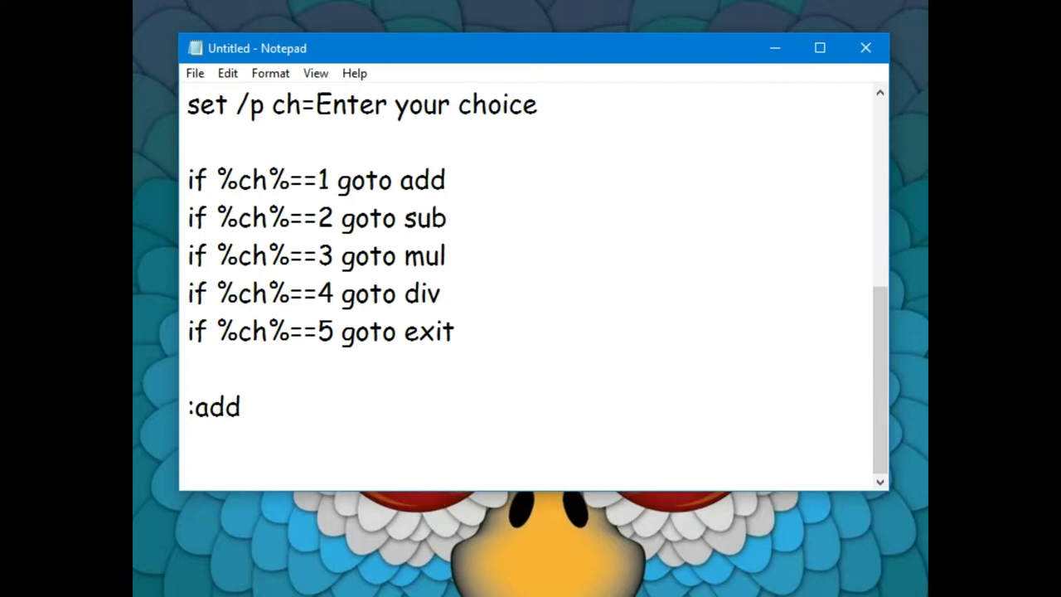
text(cls)
key(Return)
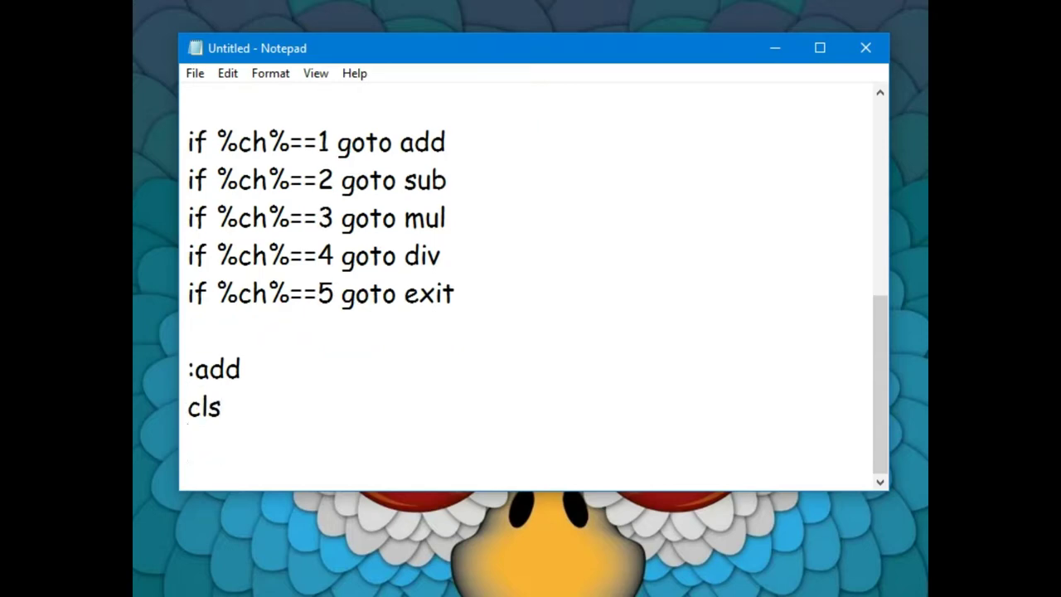
text(echo )
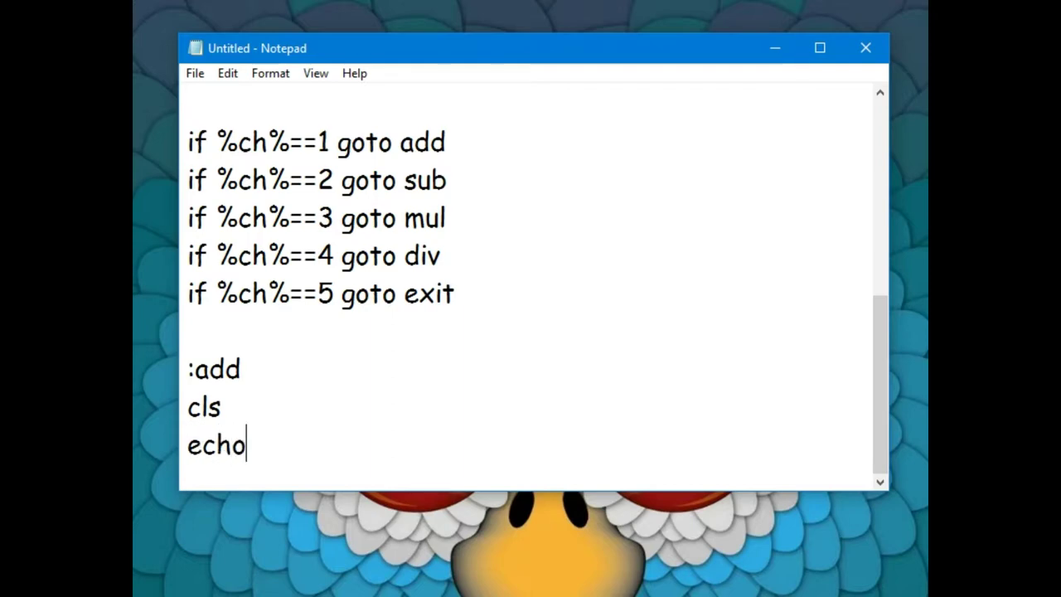
text(En)
text(ter )
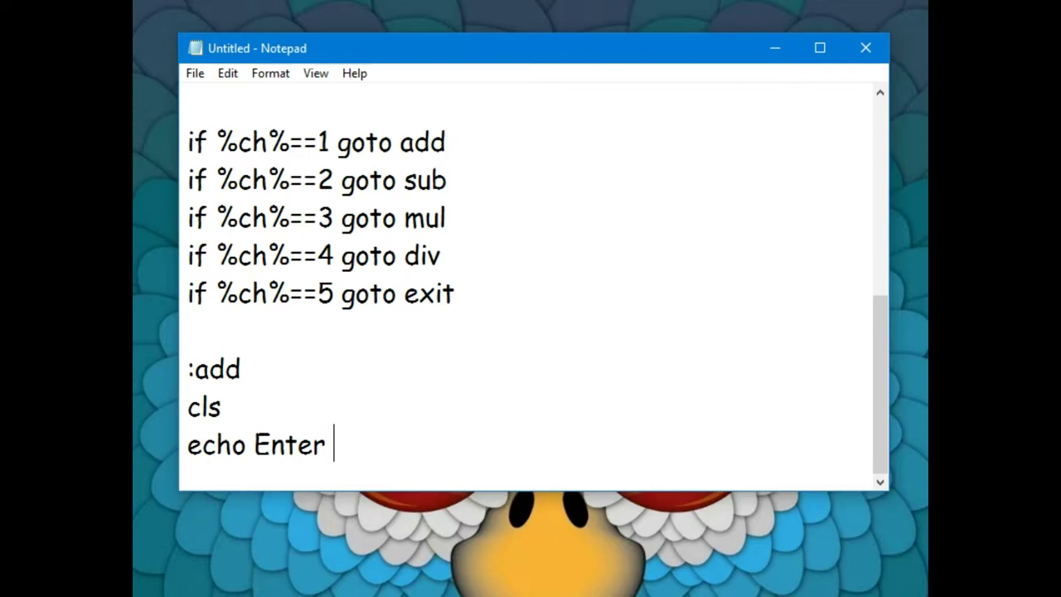
text(fir)
text(st num)
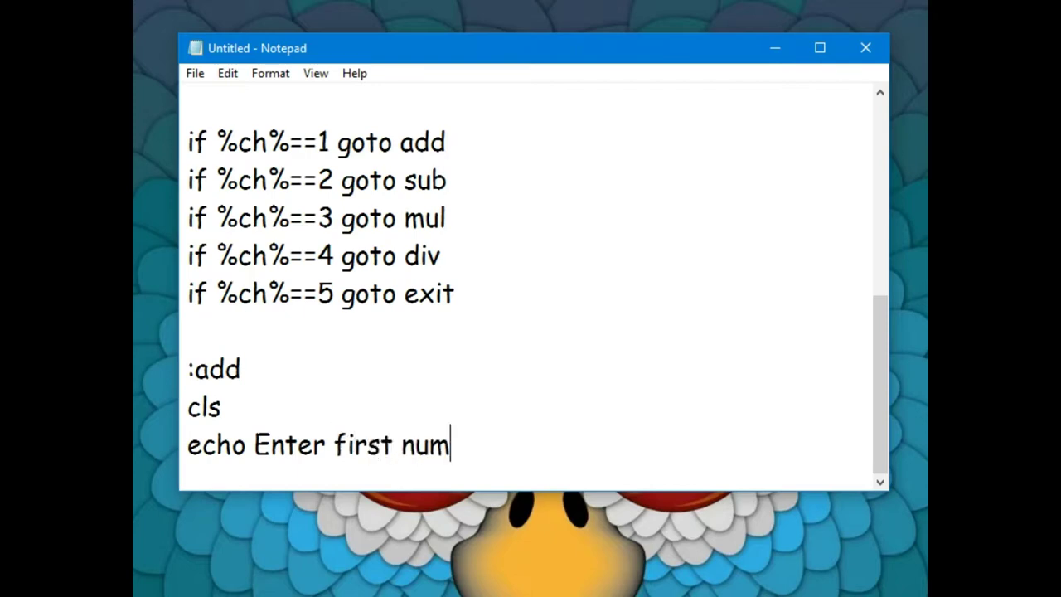
text(ber)
key(Return)
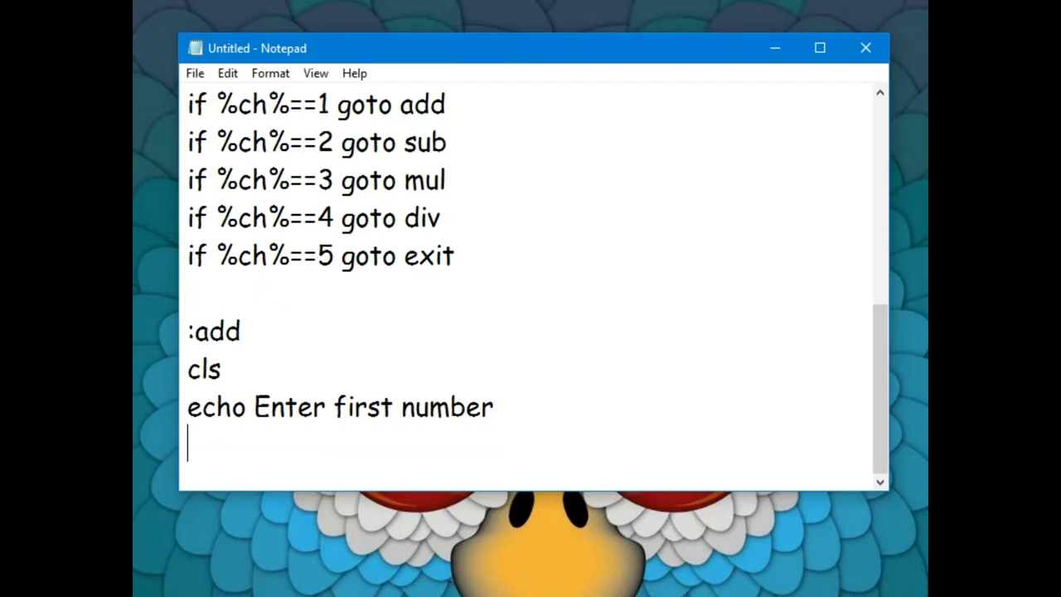
text(set )
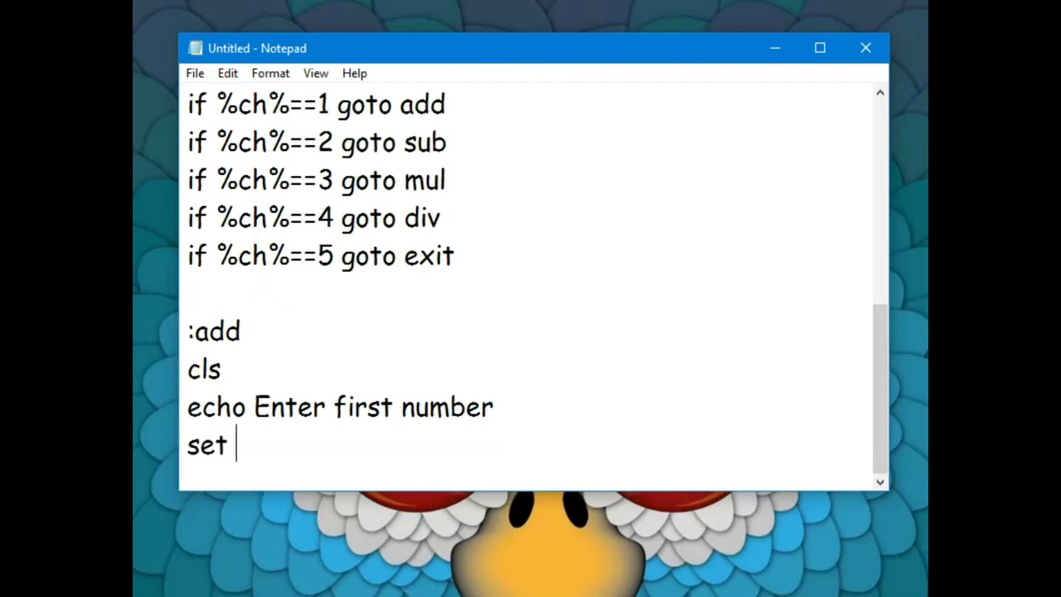
text(/p)
text( a)
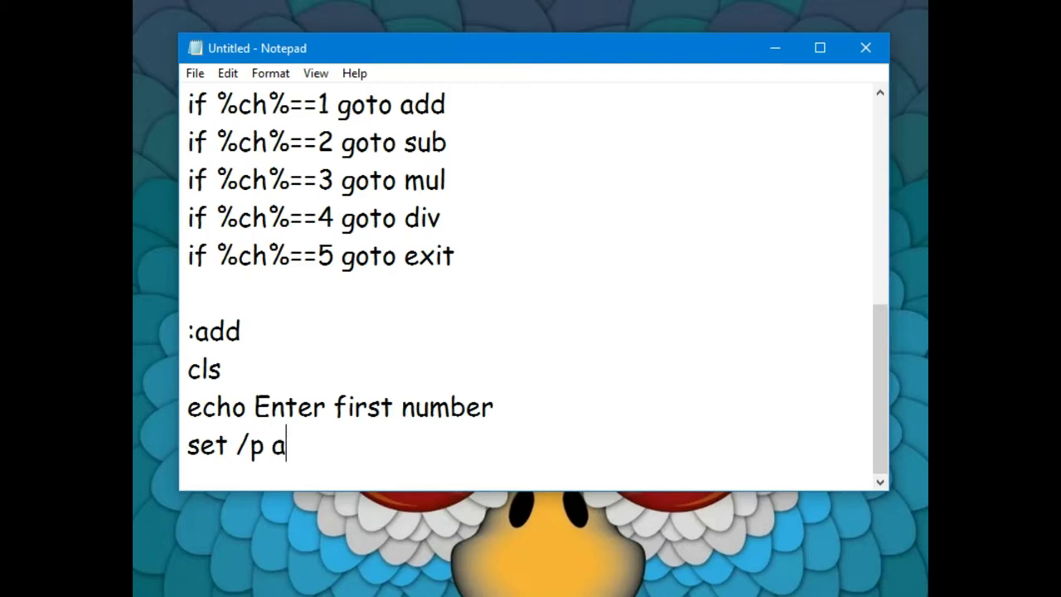
text(=num)
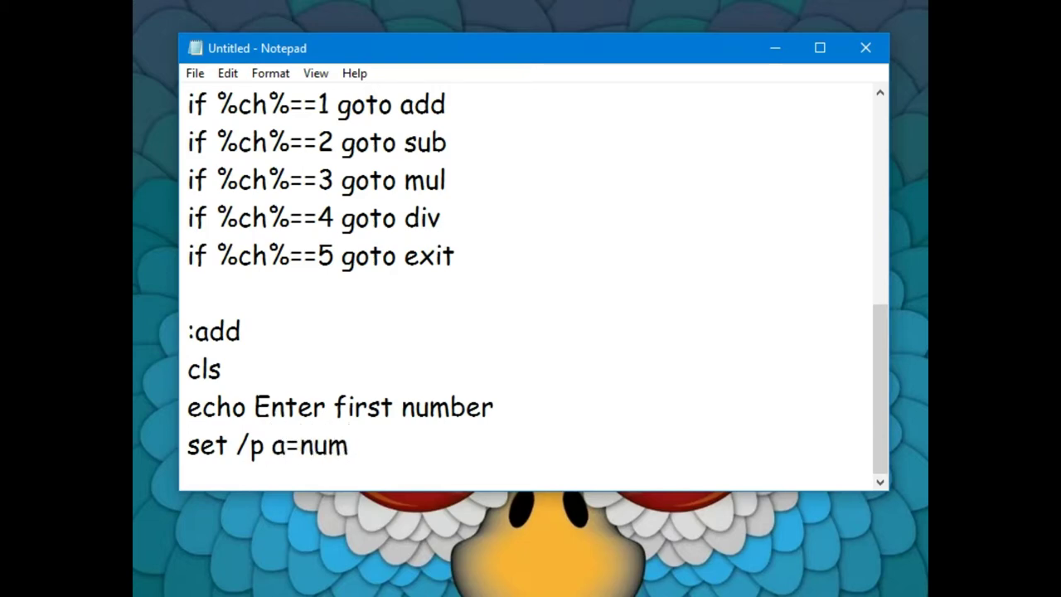
text(1 )
text(:)
Step: Add 'echo Enter second number' and 'set /p b=num2 :' to read the second number
key(Return)
text(e)
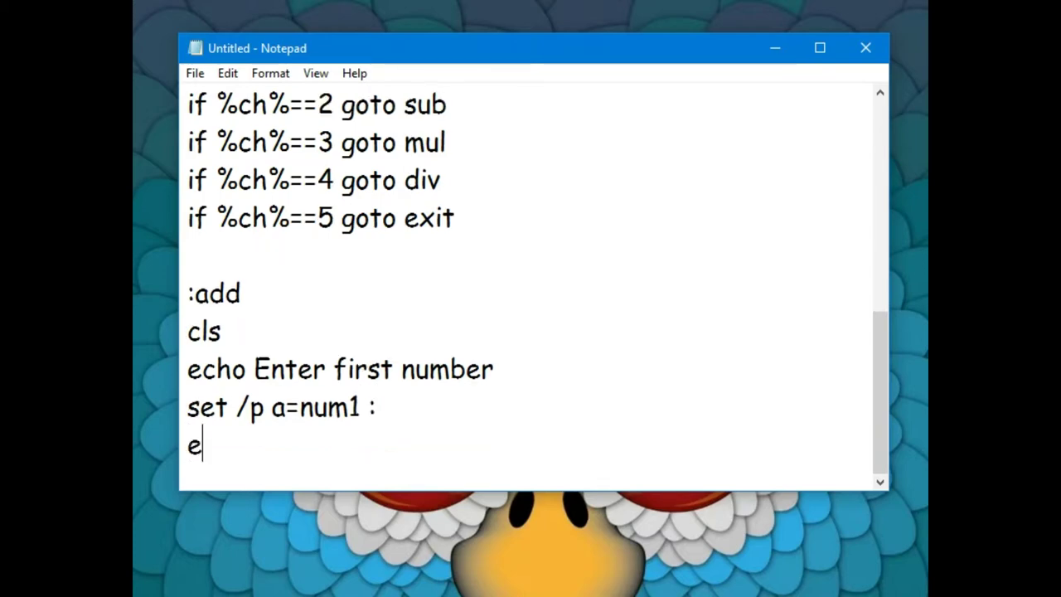
text(cho)
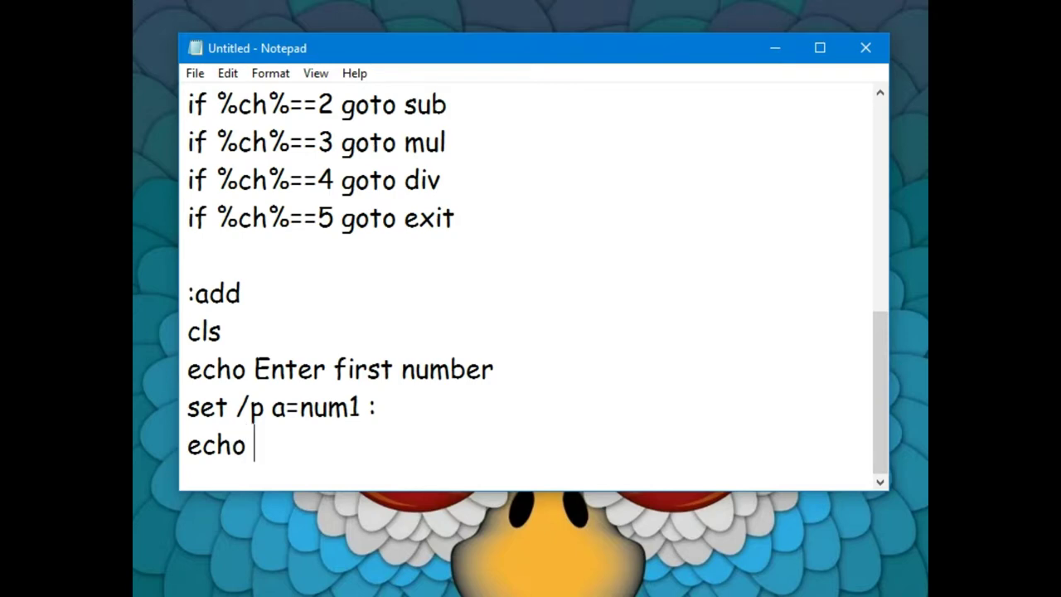
text( Enter )
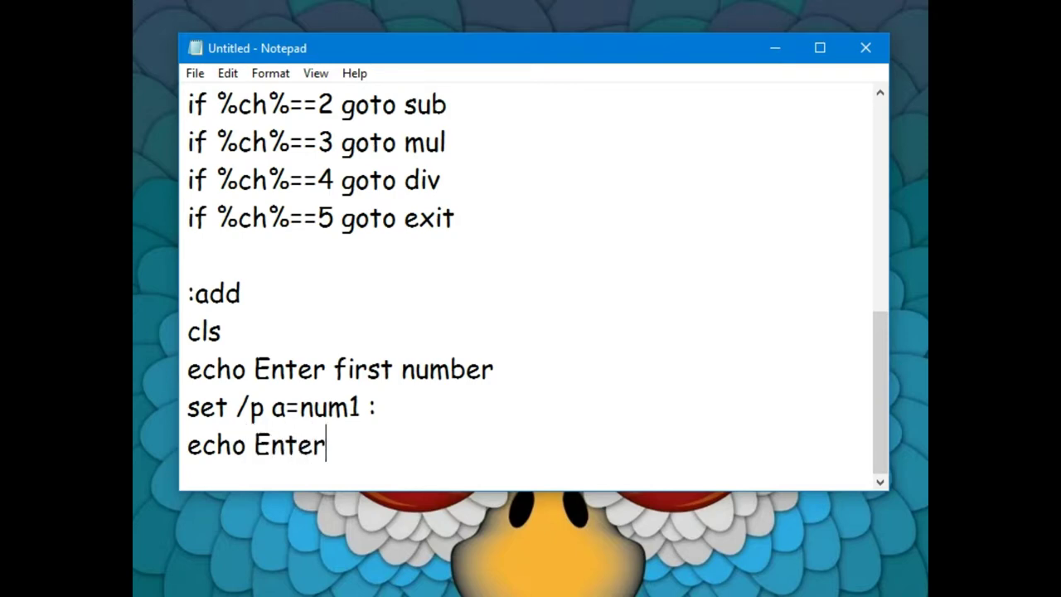
text(s)
text(e)
text(cond nu)
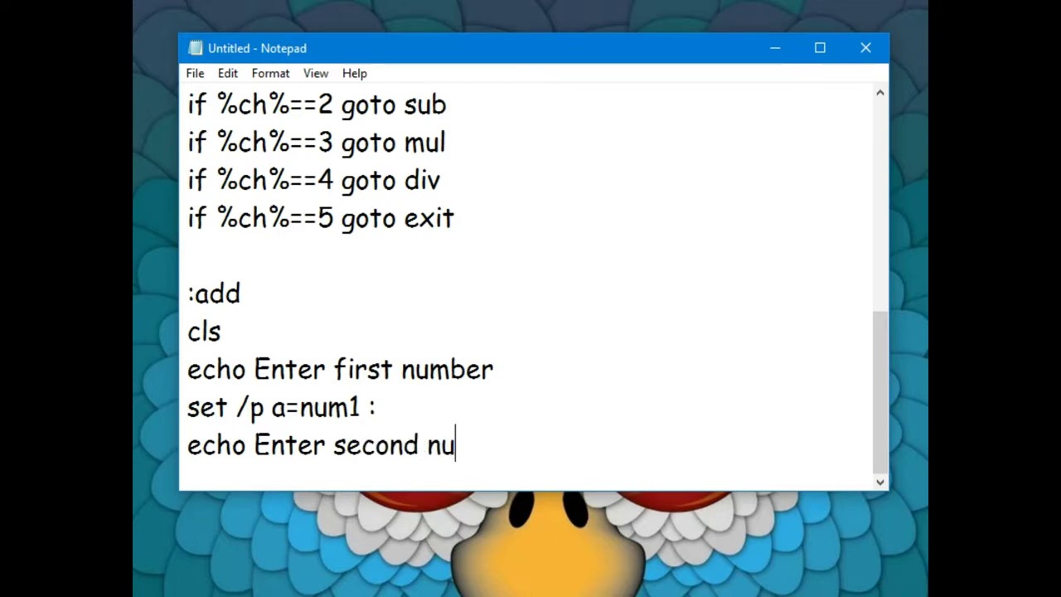
text(mber)
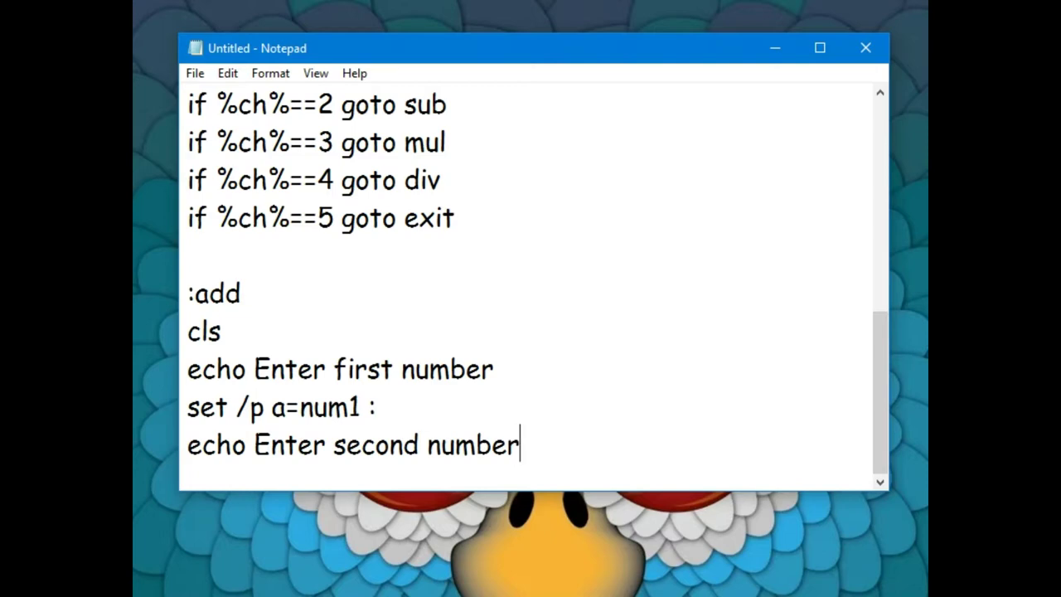
key(Return)
text(set )
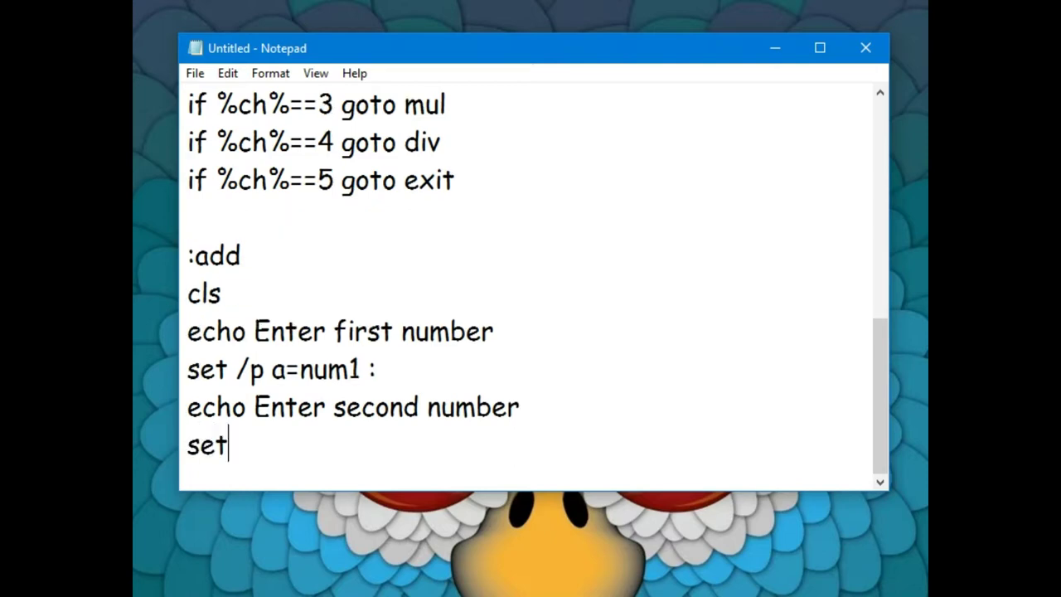
text(/)
text(p)
text( b)
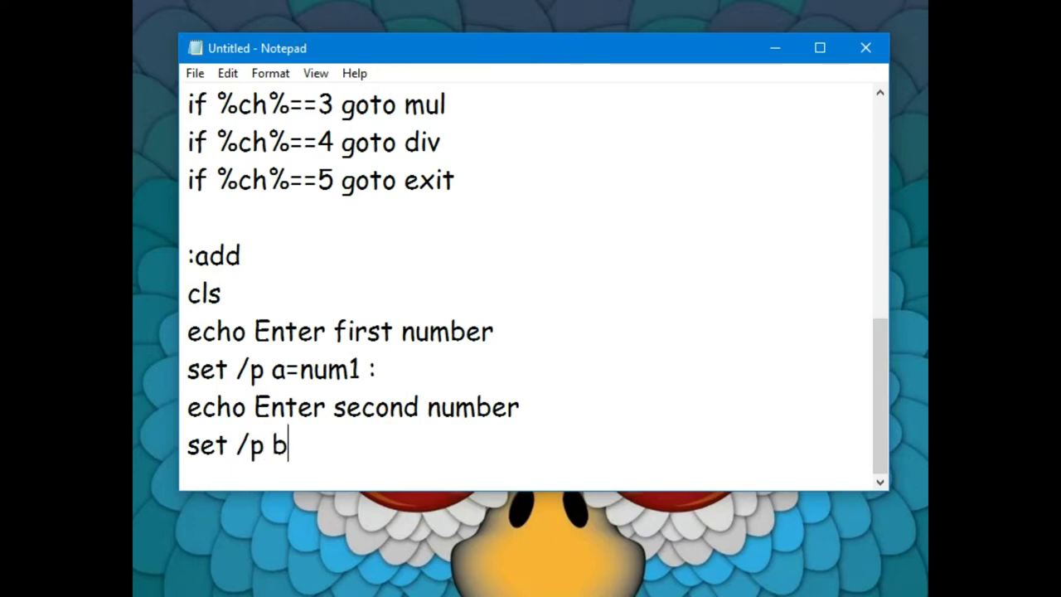
text(=nu)
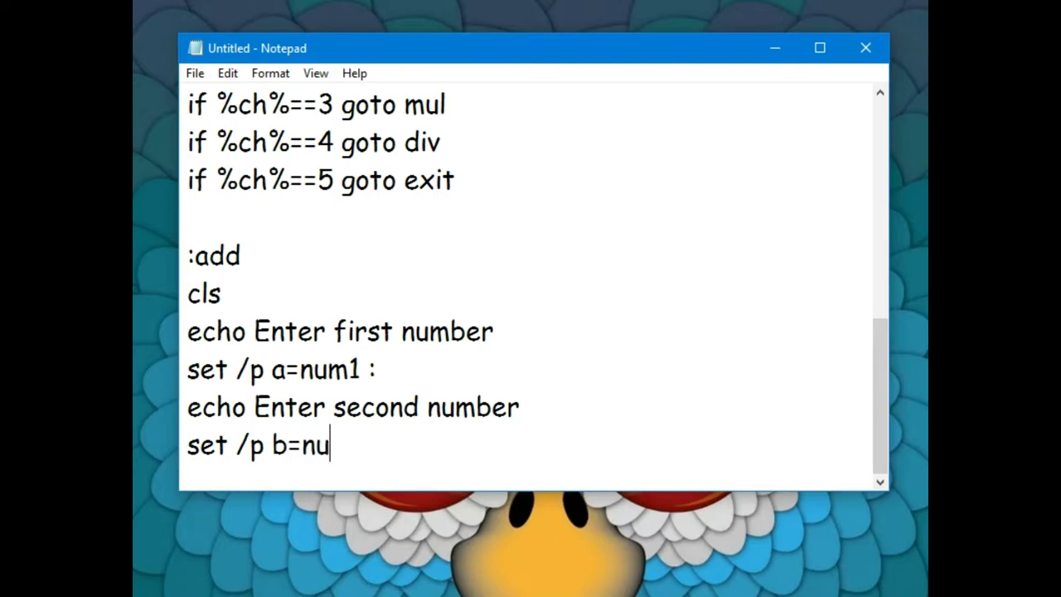
text(m2)
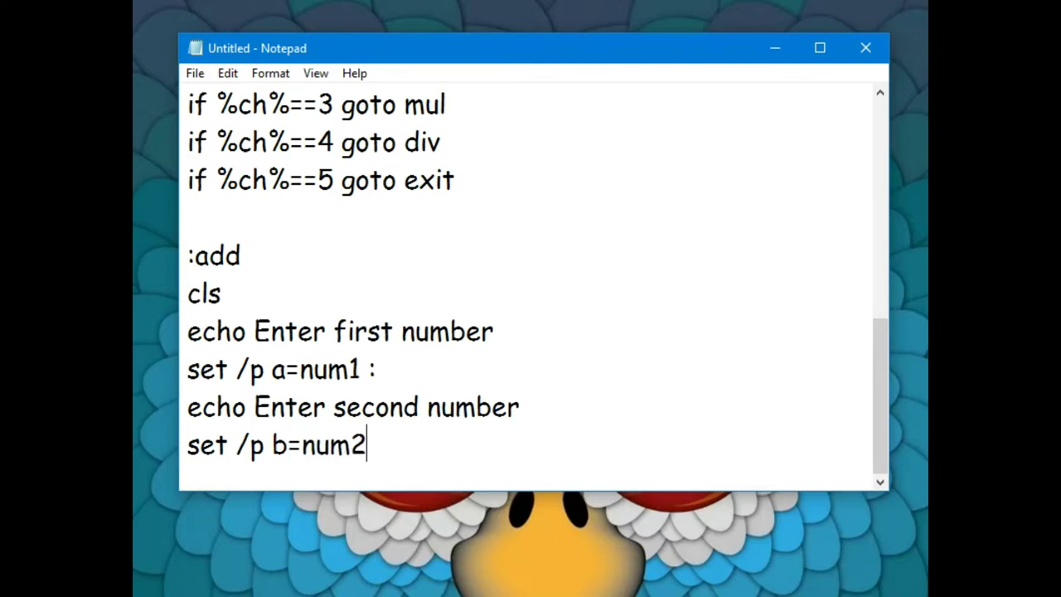
text( :)
key(Return)
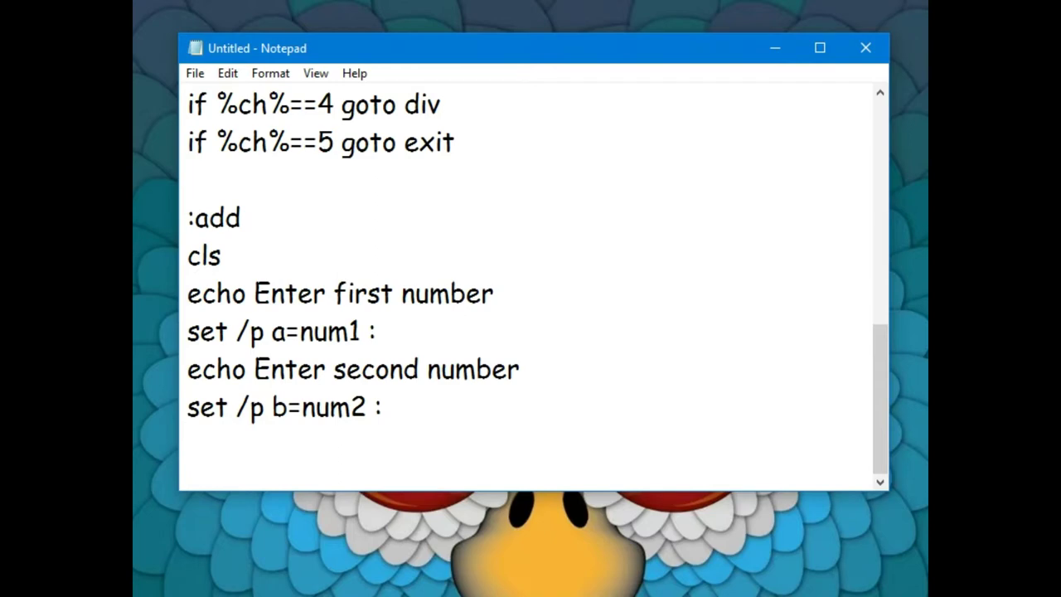
text(s)
key(BackSpace)
key(BackSpace)
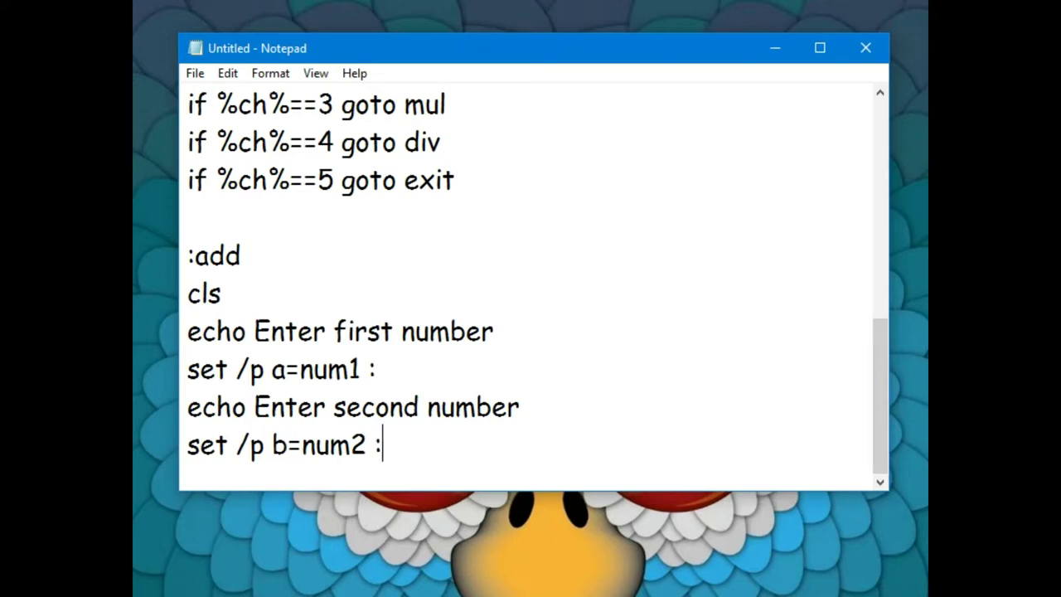
key(Return)
Step: Add 'set /a sum=a+b', 'echo Result =a+b' and 'goto main' lines
text(set)
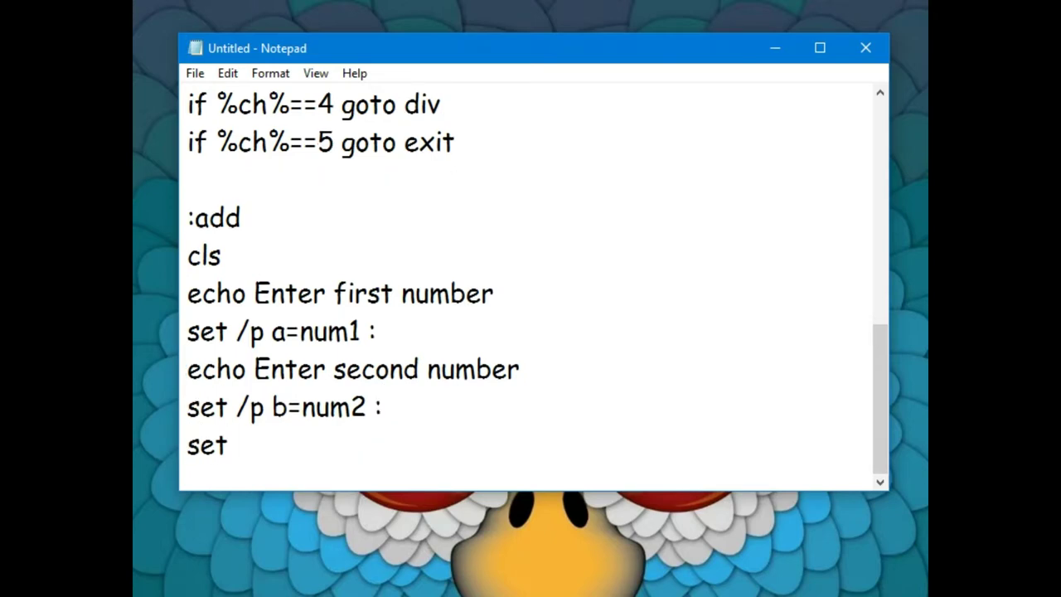
text( /)
text(a)
text( sum)
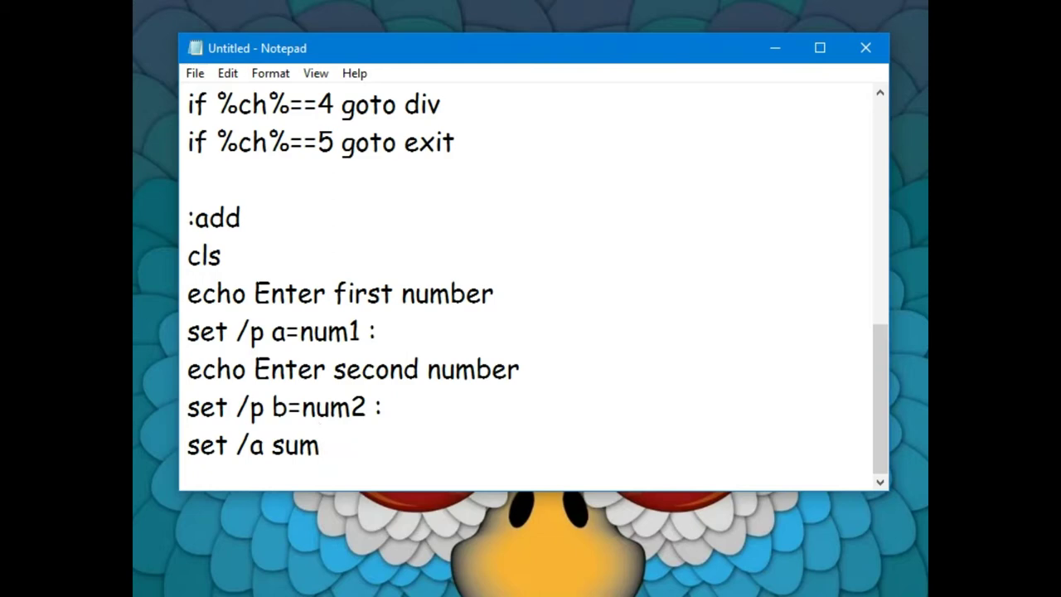
text(=a+)
text(b)
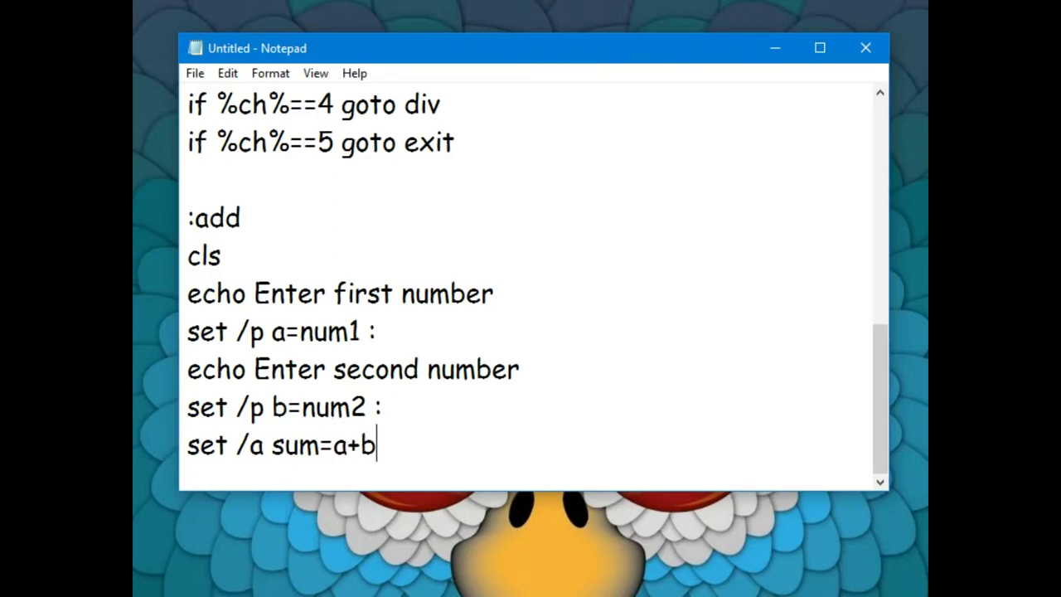
key(Return)
text(echo)
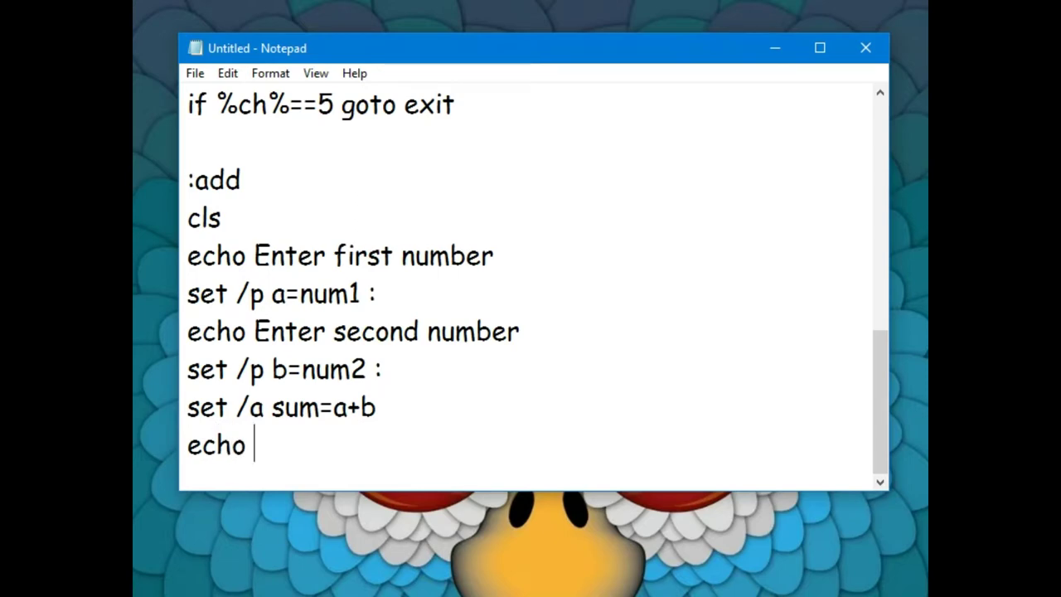
text( Res)
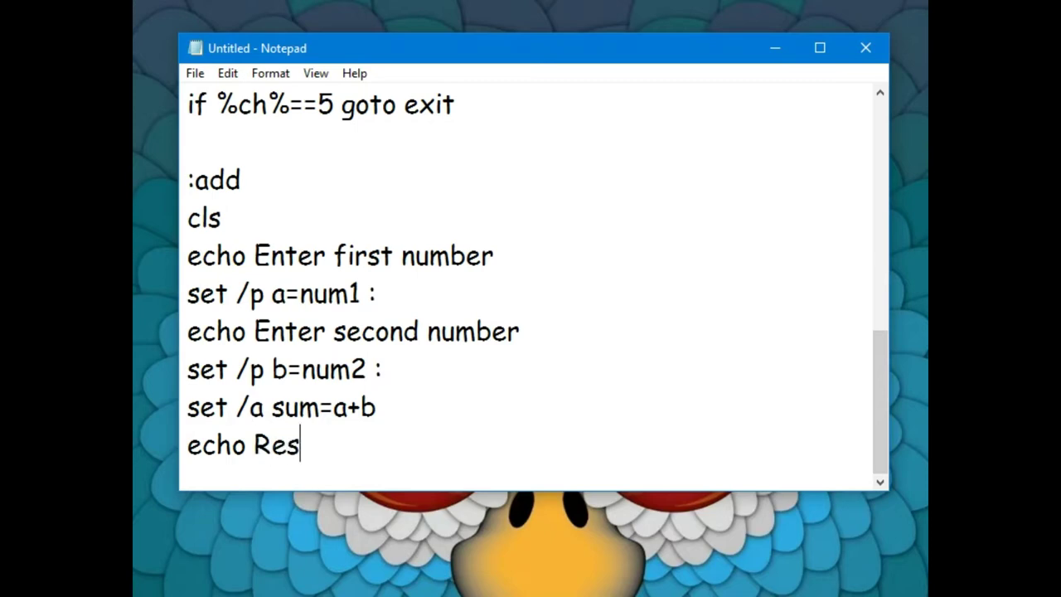
text(ult)
text( =a+)
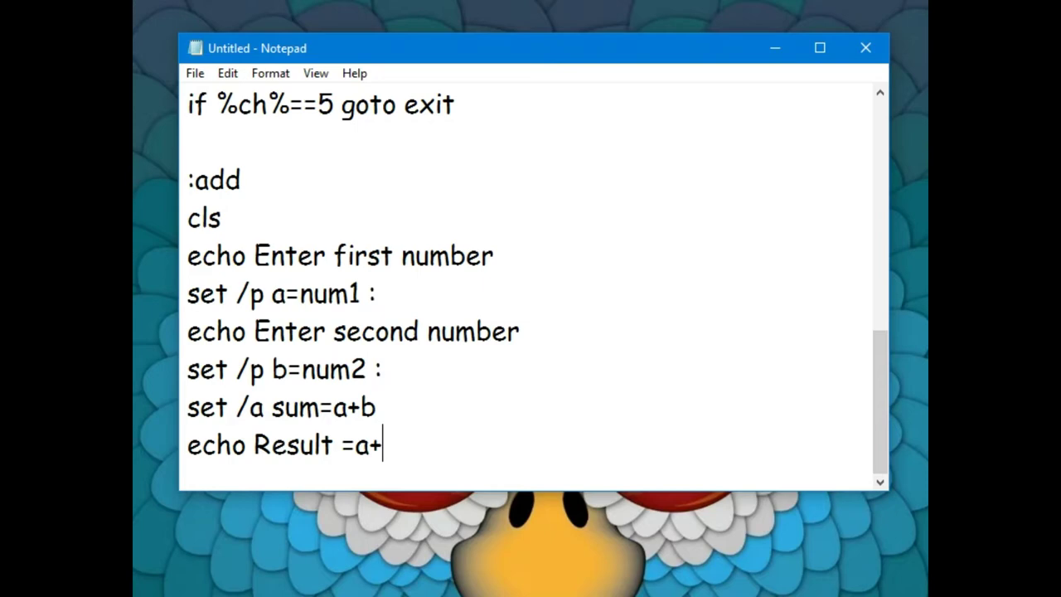
text(b)
key(Return)
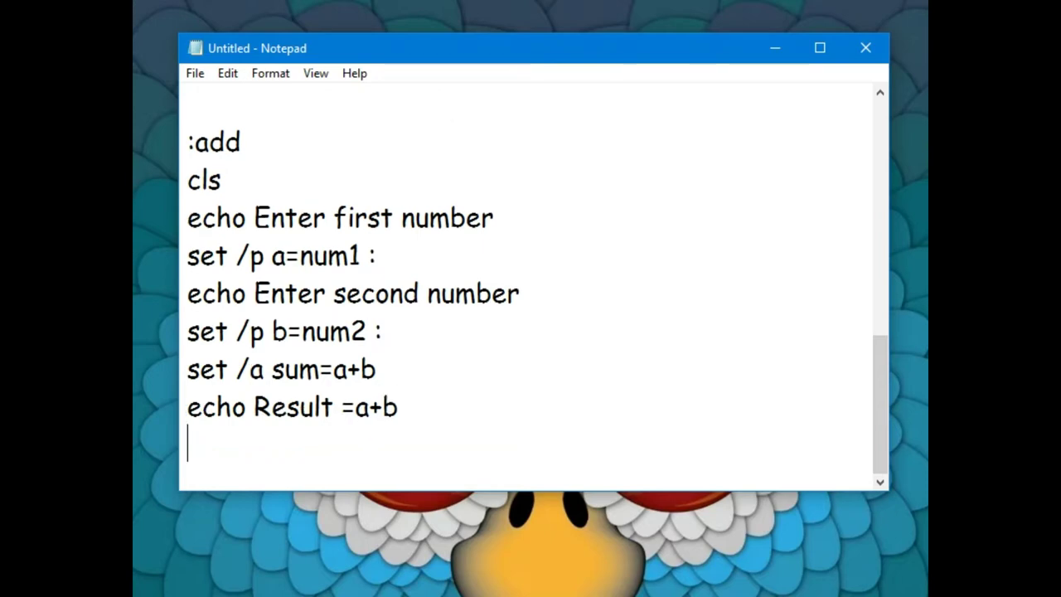
text(got)
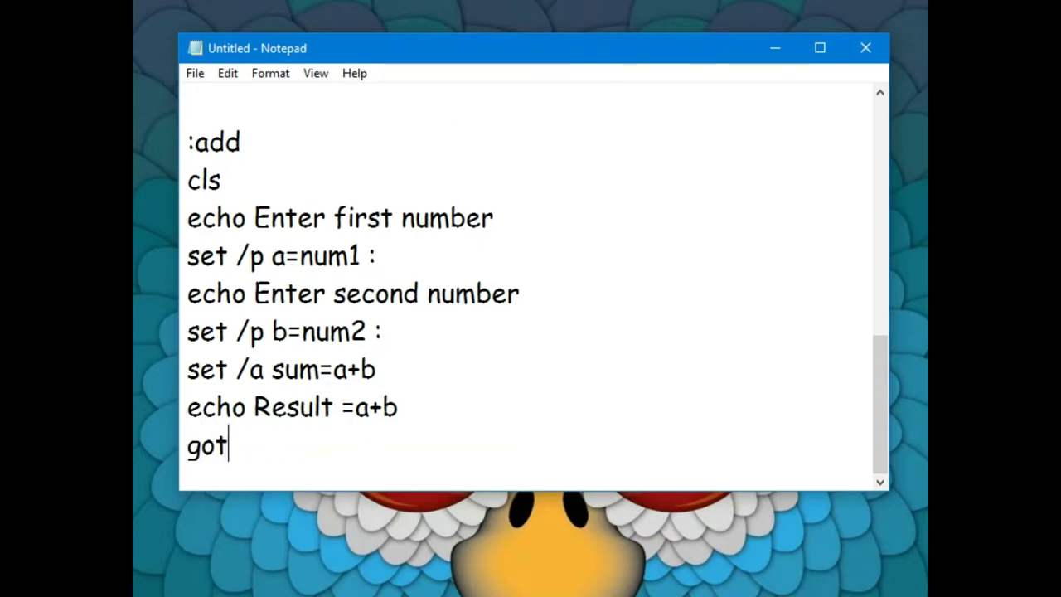
text(o main)
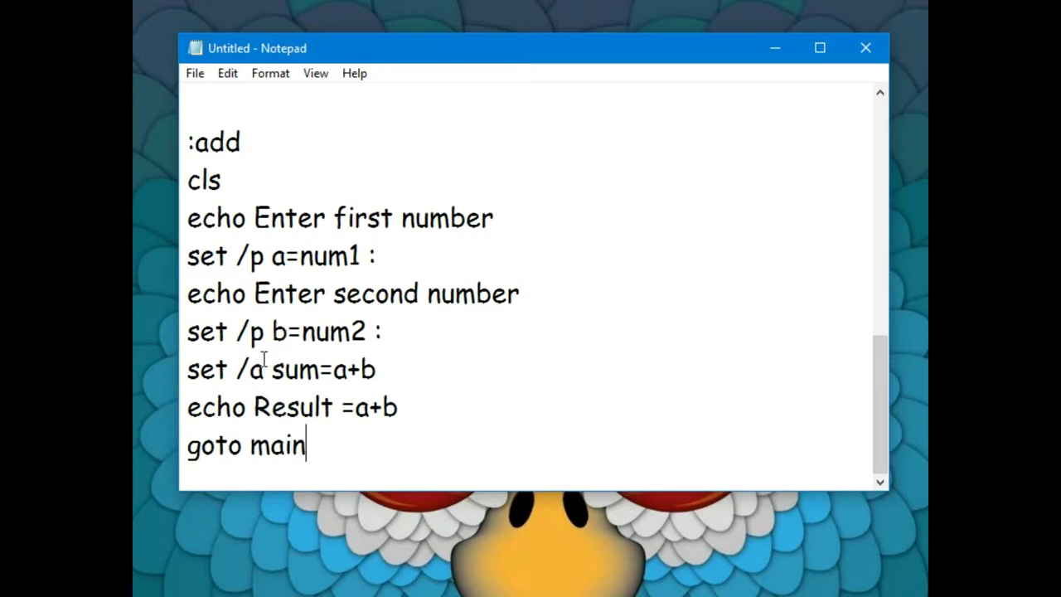
Step: Highlight the set /a sum=a+b line to explain the /a arithmetic switch
drag(188, 370, 383, 370)
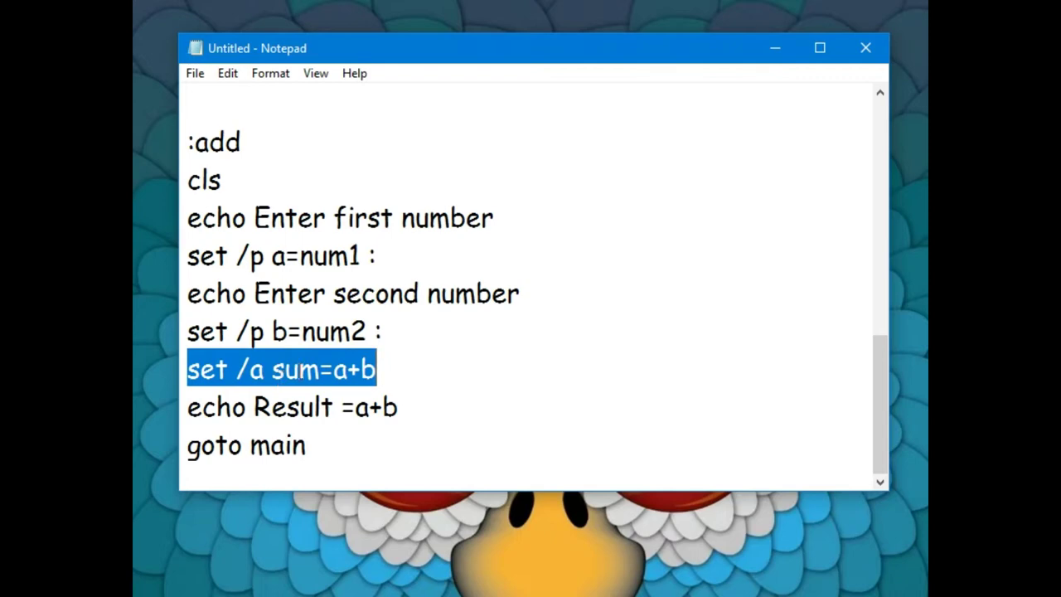
drag(240, 369, 349, 370)
click(300, 369)
click(348, 369)
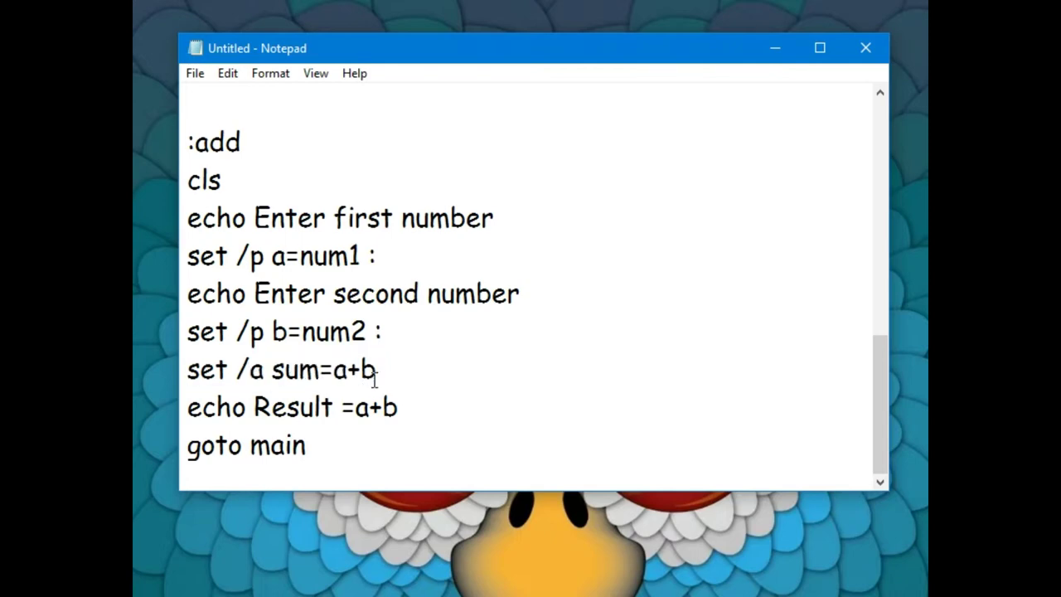
click(334, 370)
Step: Highlight the first prompt line and the a=num1 input line to explain them
drag(270, 218, 368, 218)
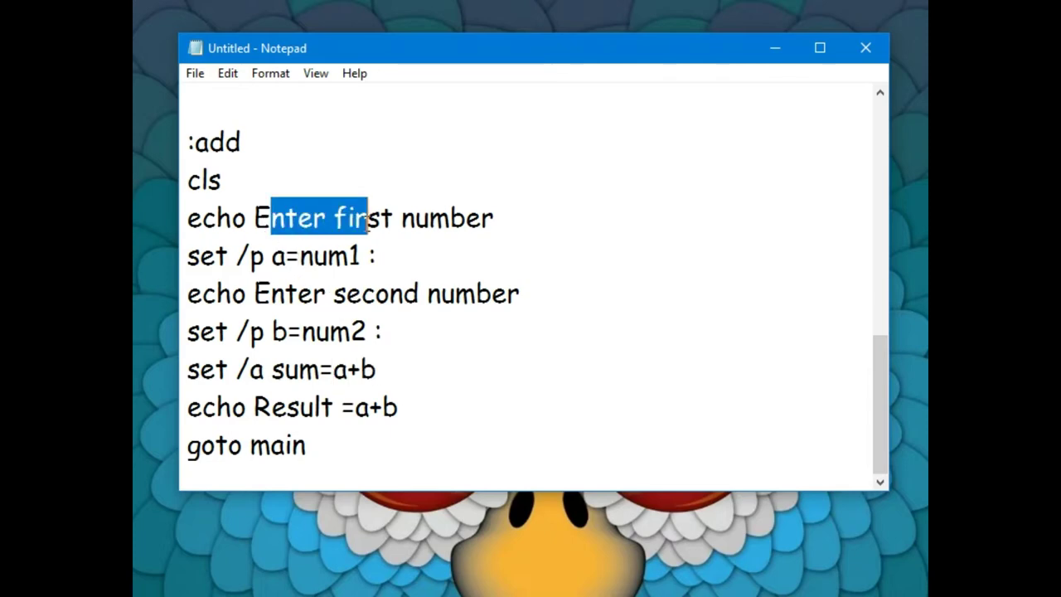
click(266, 256)
drag(272, 256, 362, 257)
click(313, 257)
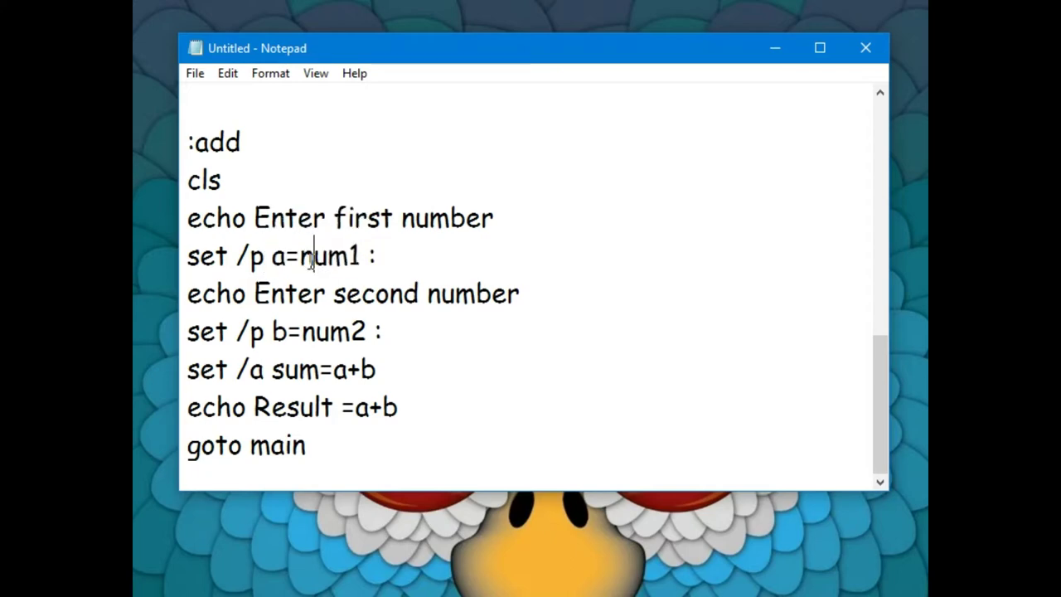
drag(300, 257, 362, 257)
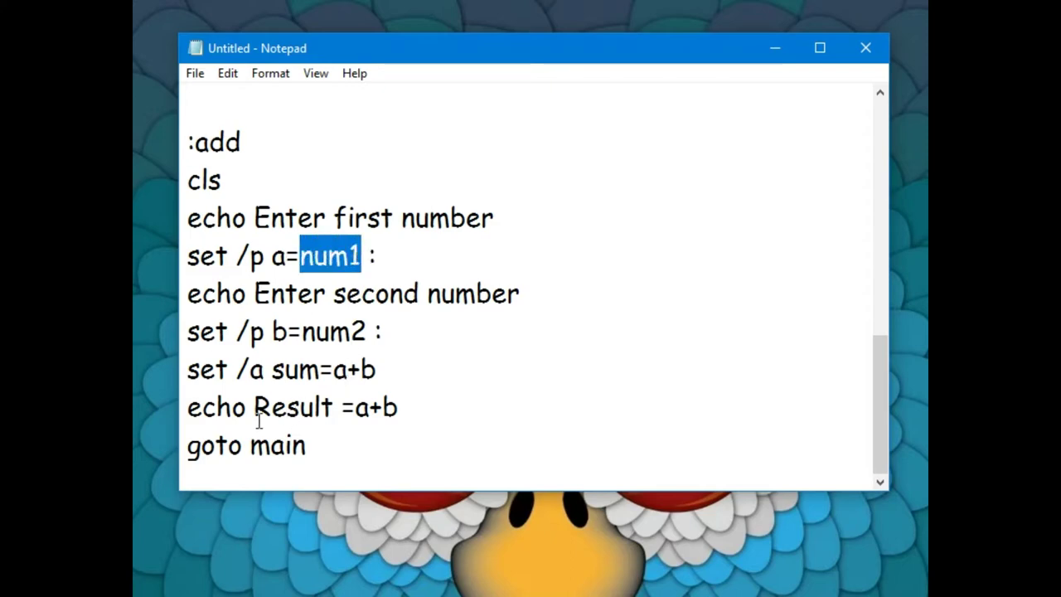
Step: Highlight the Result line and the a+b calculation to compare them
drag(253, 406, 382, 406)
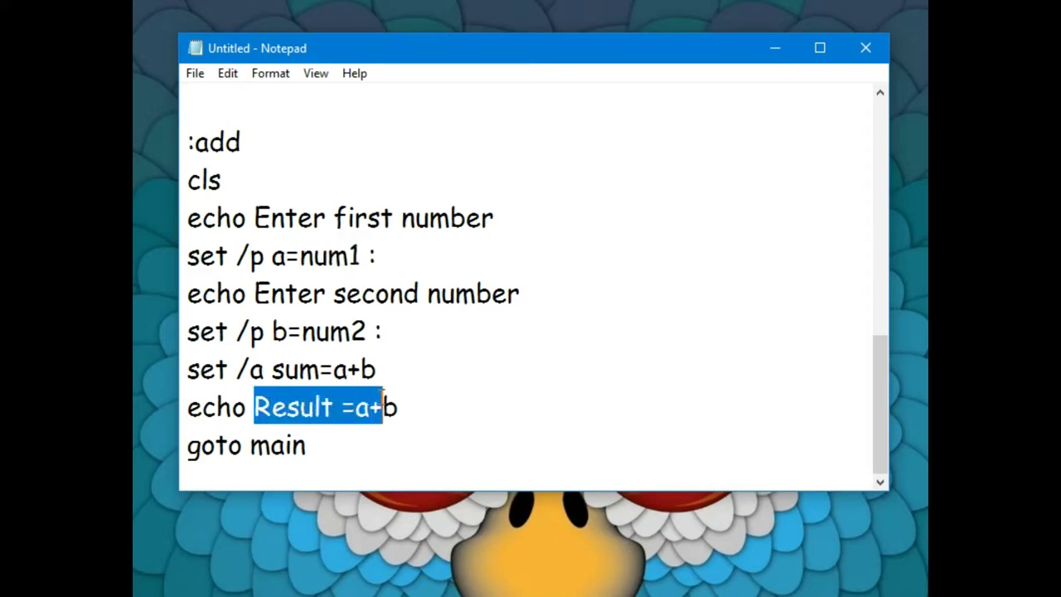
click(391, 404)
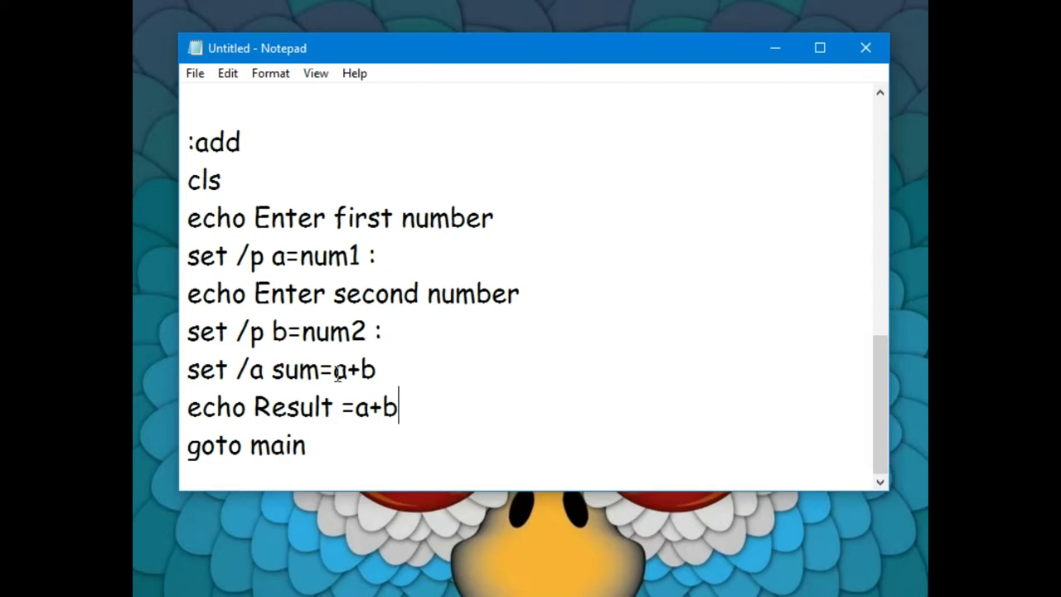
drag(334, 370, 377, 370)
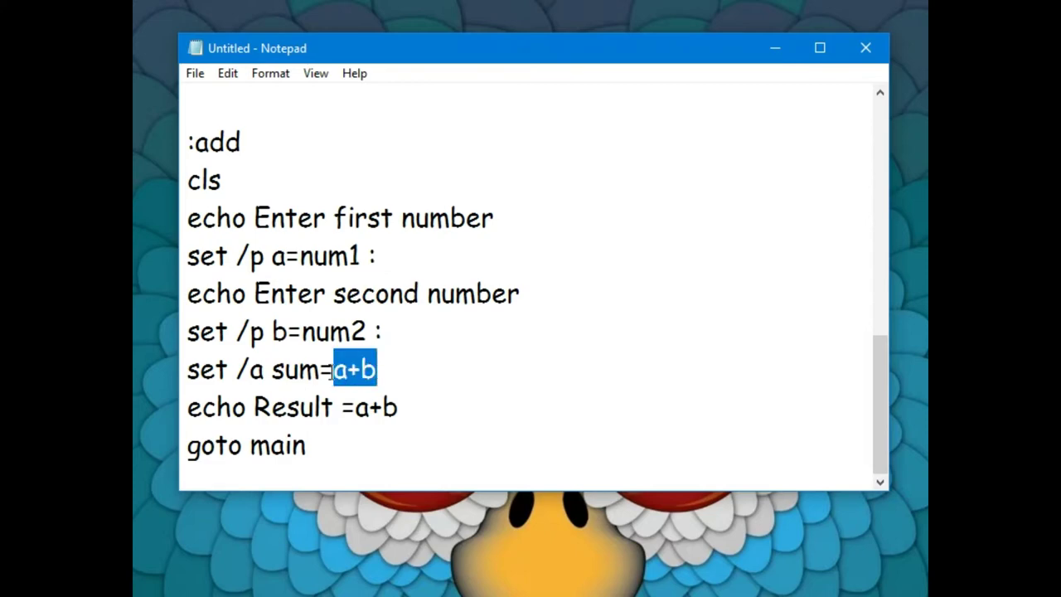
drag(272, 371, 346, 370)
click(303, 385)
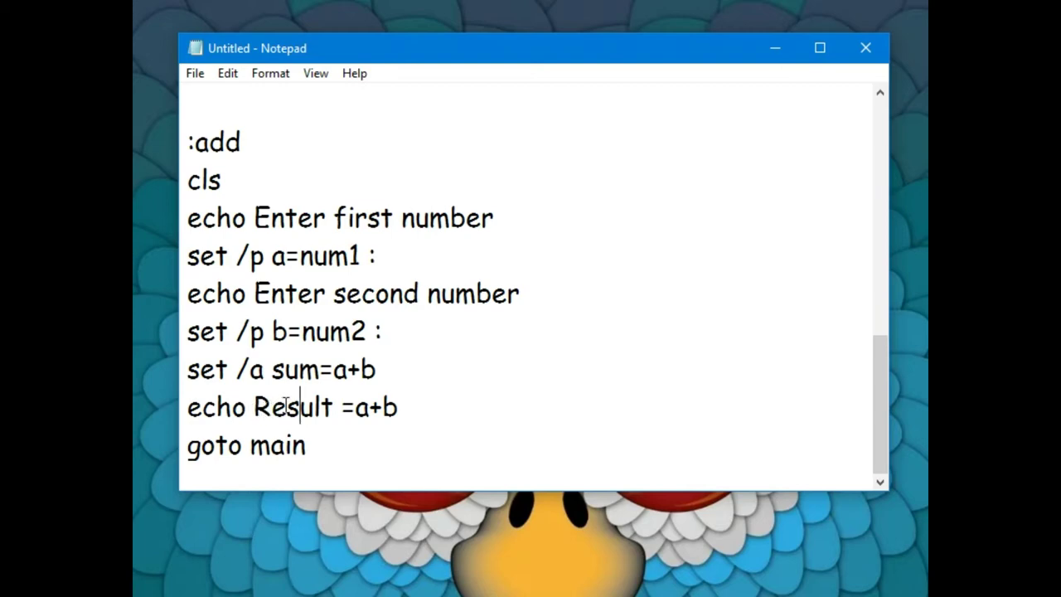
Step: Replace a+b after 'echo Result =' with %sum%, then select the whole :add block
click(388, 399)
key(Right)
key(BackSpace)
key(BackSpace)
key(BackSpace)
text(%)
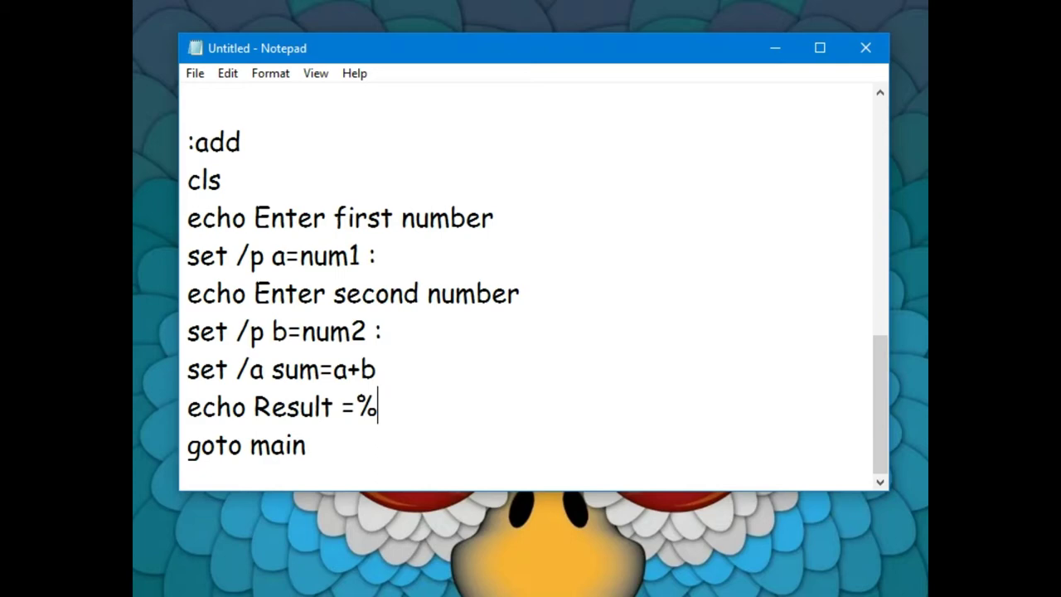
text(sum%)
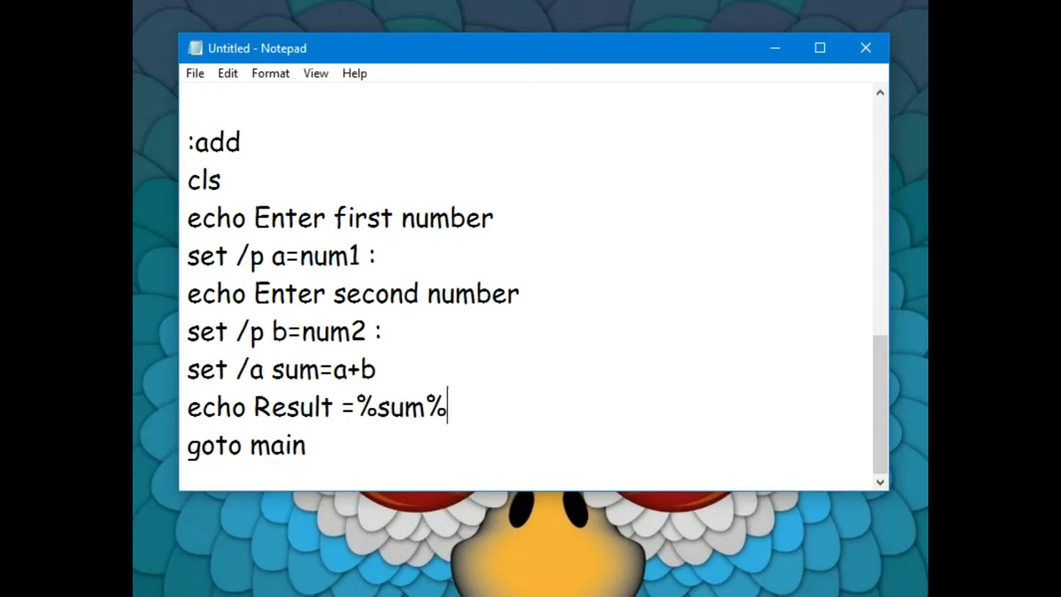
drag(461, 412, 369, 410)
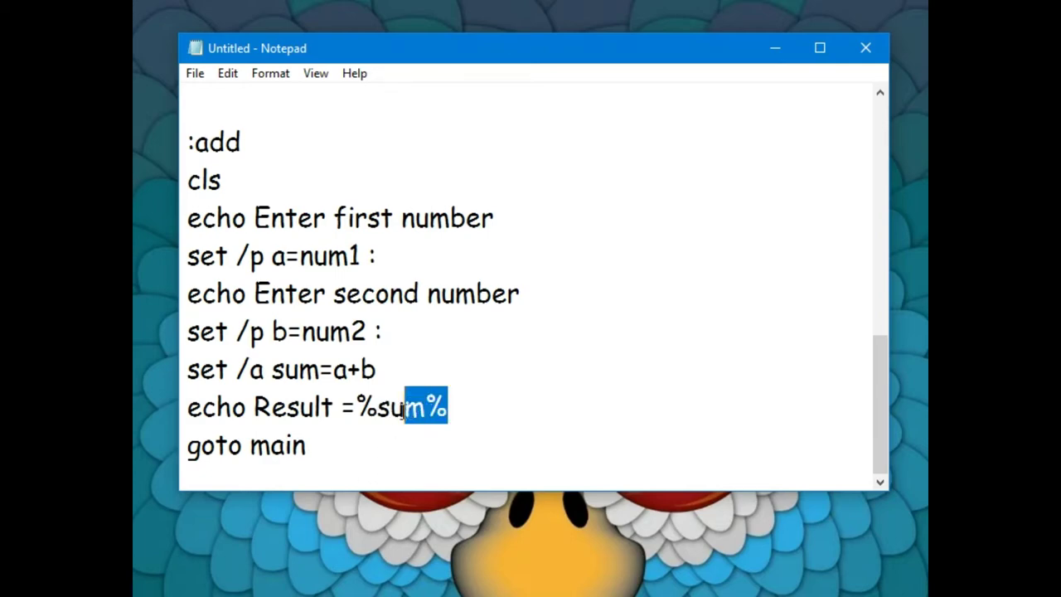
click(388, 444)
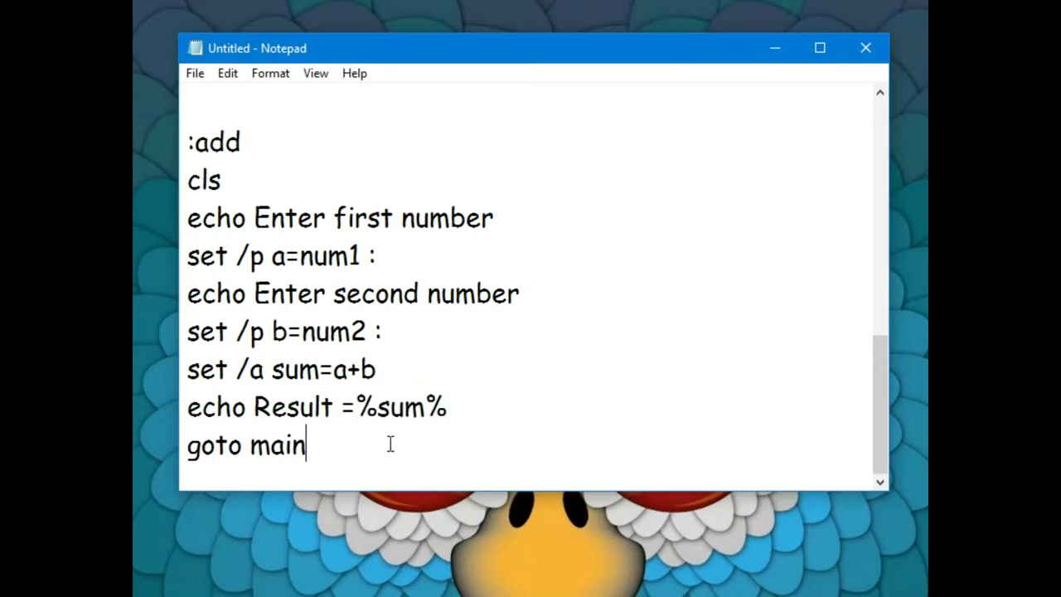
drag(307, 445, 189, 137)
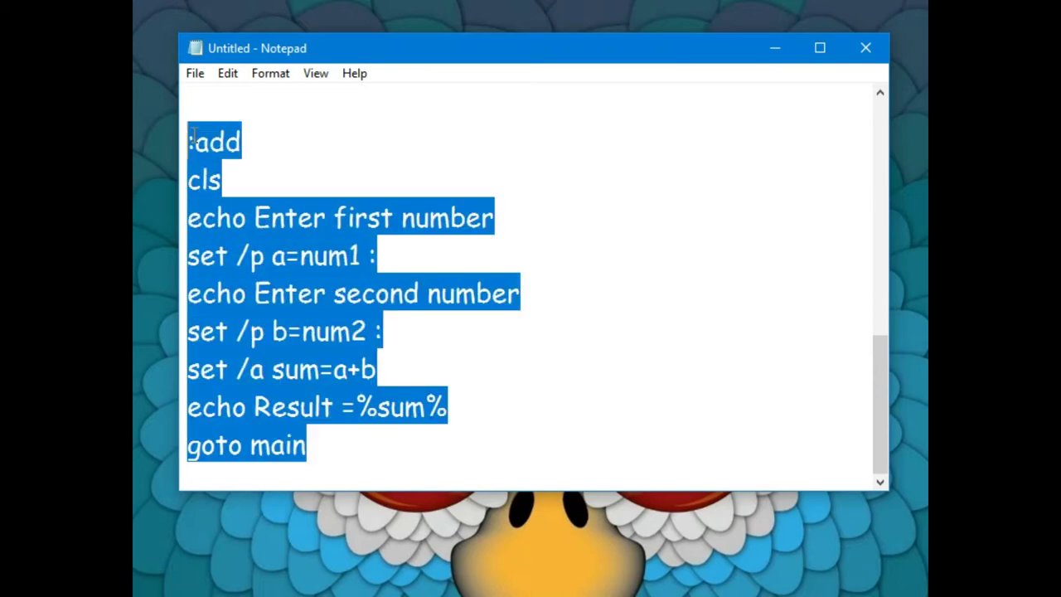
Step: Rename the copied :add label to :sub
click(403, 463)
key(Return)
key(Return)
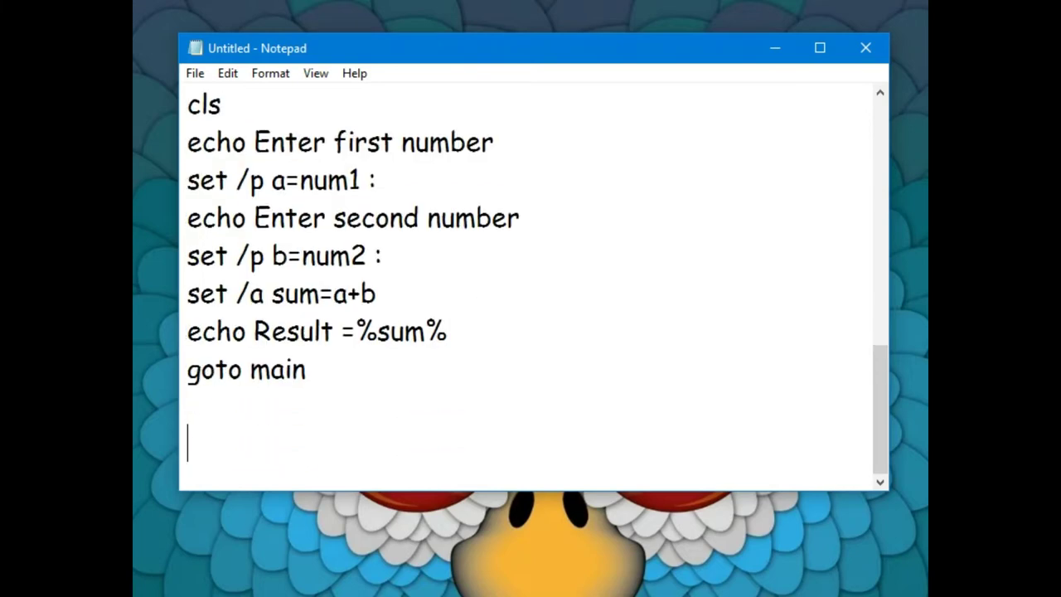
key(BackSpace)
key(BackSpace)
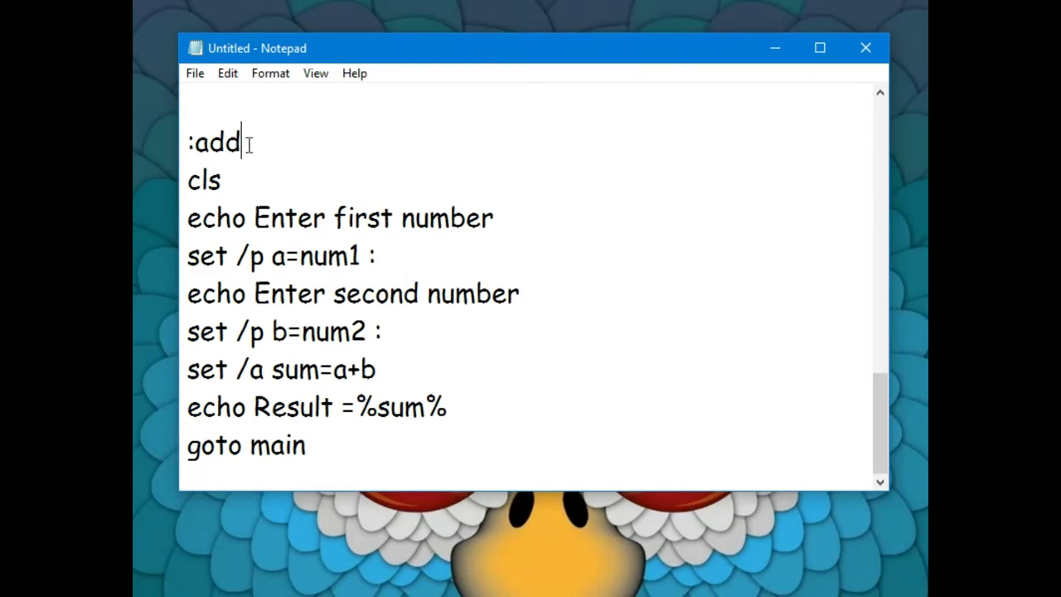
key(BackSpace)
key(BackSpace)
key(BackSpace)
text(sub)
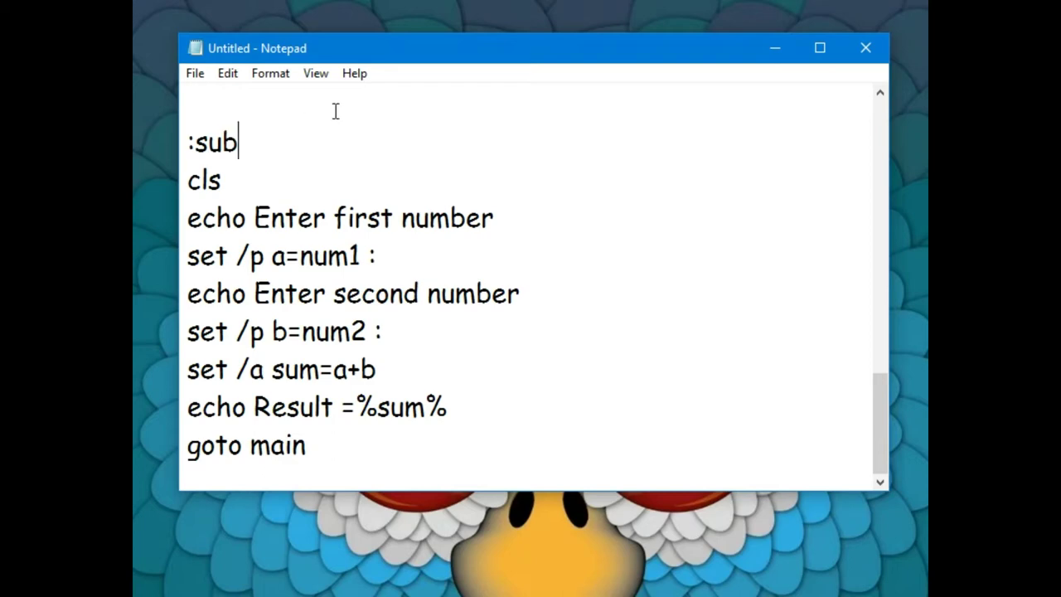
Step: Change the calculation line to set /a sub=a-b
click(363, 369)
key(BackSpace)
text(-)
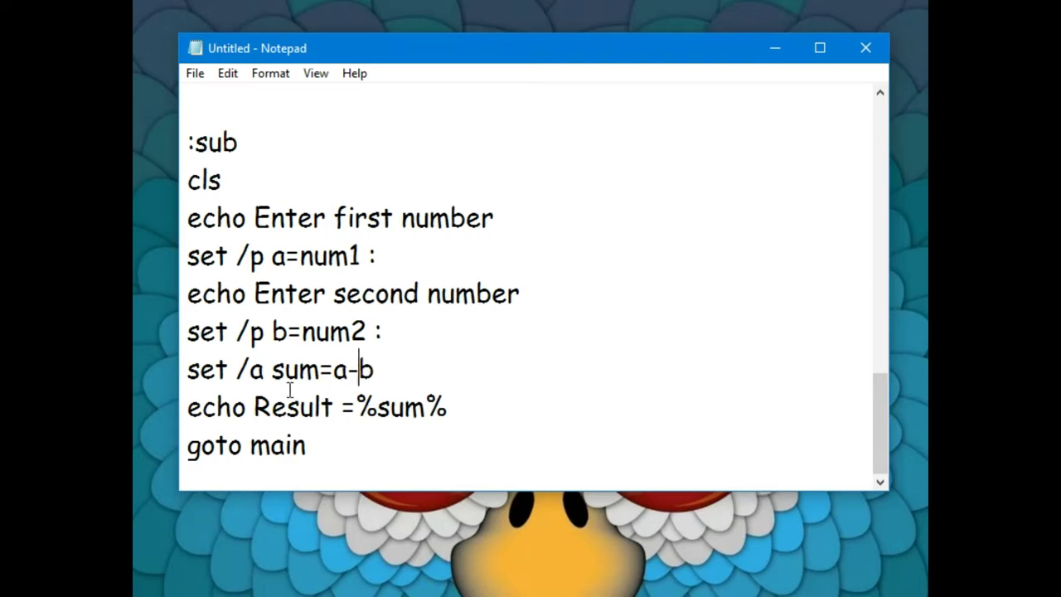
click(320, 369)
key(BackSpace)
key(BackSpace)
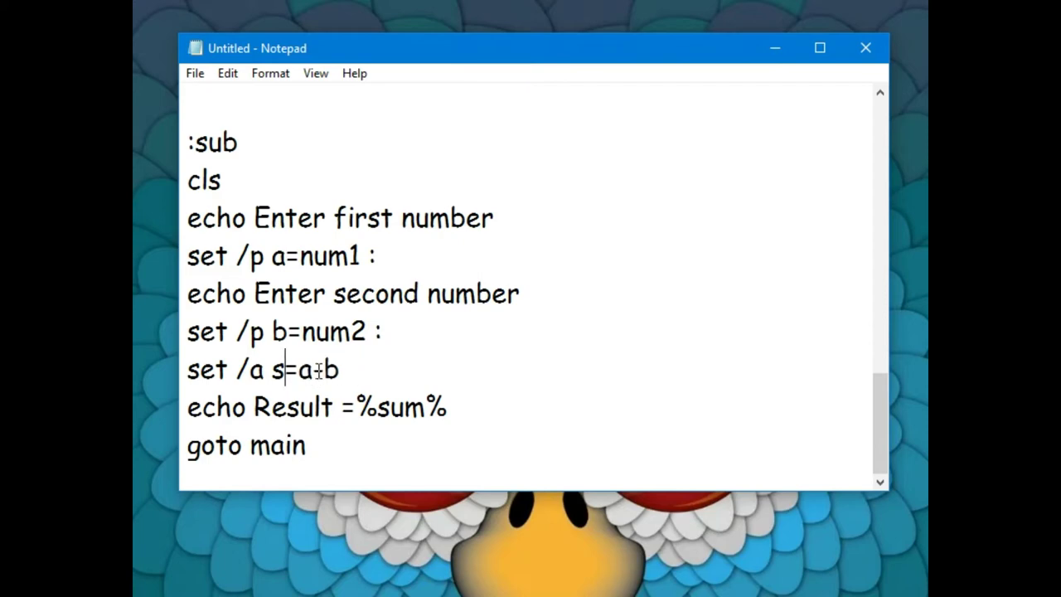
text(ub)
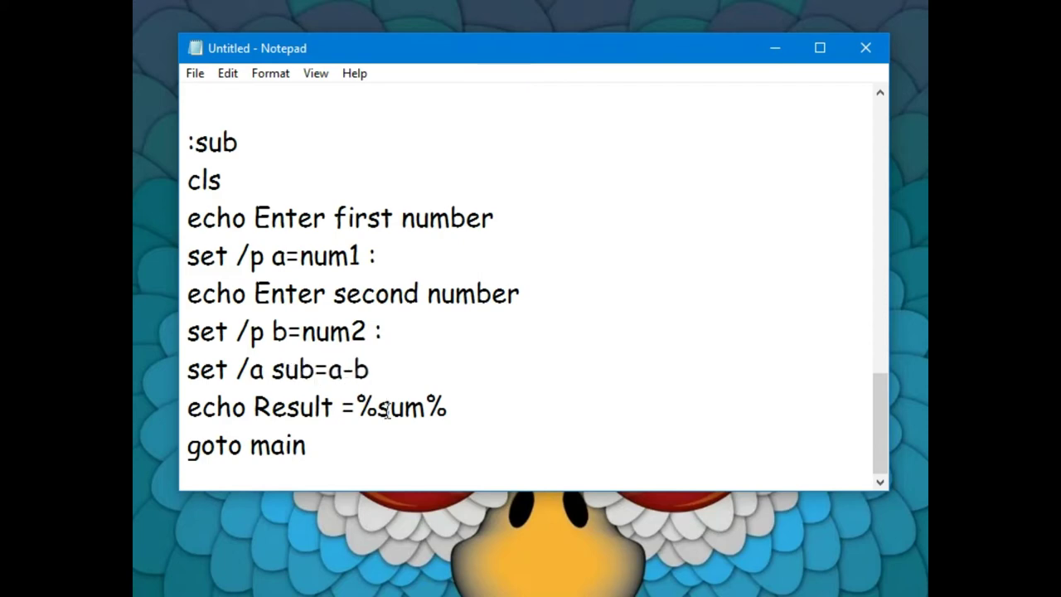
Step: Make the result line echo %sub% and add a blank line after goto main
key(BackSpace)
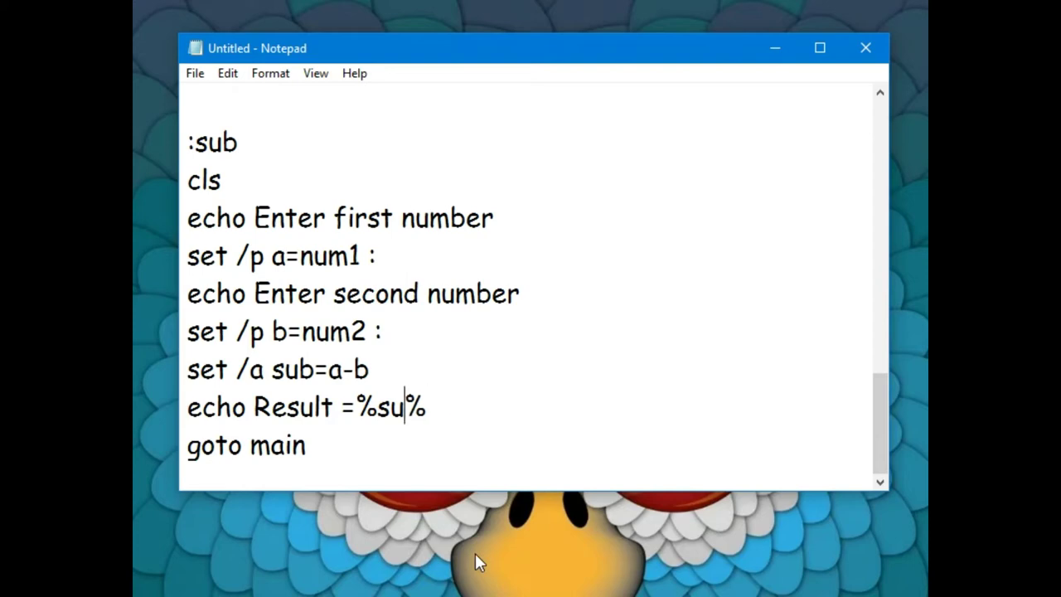
key(BackSpace)
text(ub)
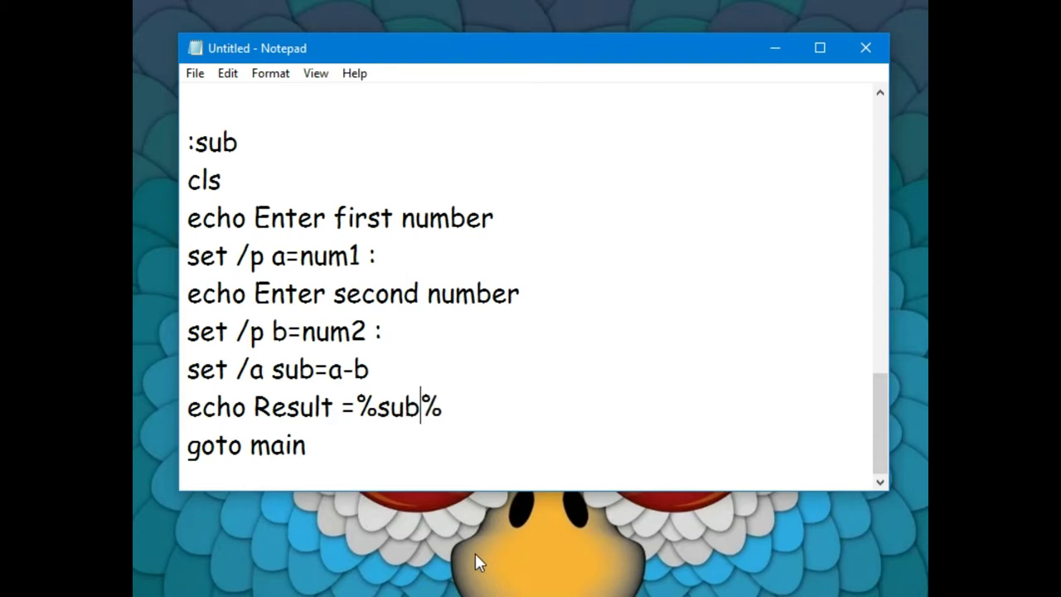
click(407, 450)
key(Return)
key(Return)
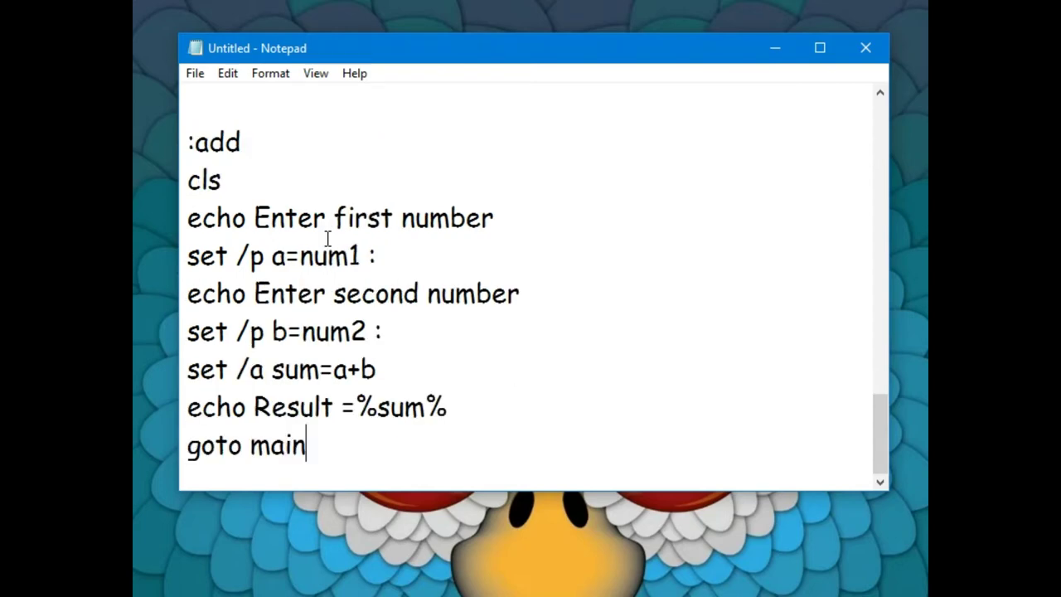
Step: Turn the first copied block into :mul computing sum=a*b, with a blank line after
click(292, 156)
key(BackSpace)
key(BackSpace)
key(BackSpace)
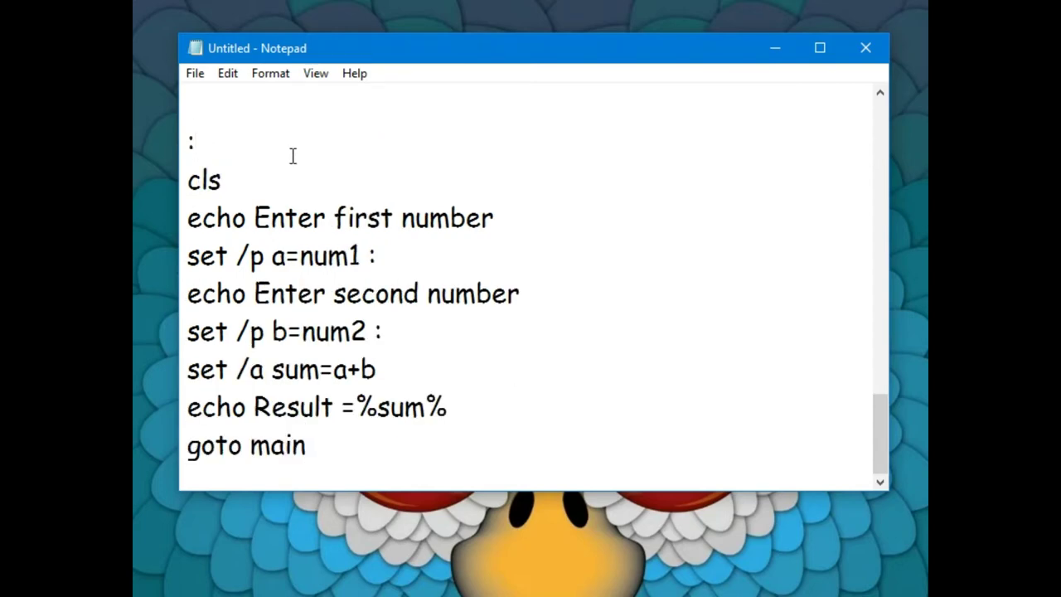
text(mul)
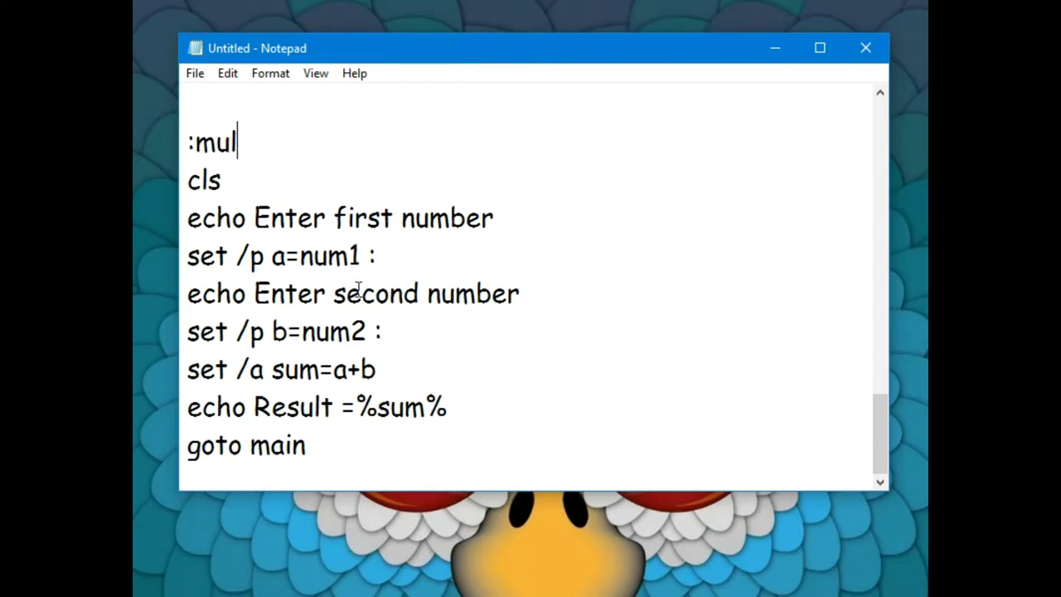
click(360, 377)
key(BackSpace)
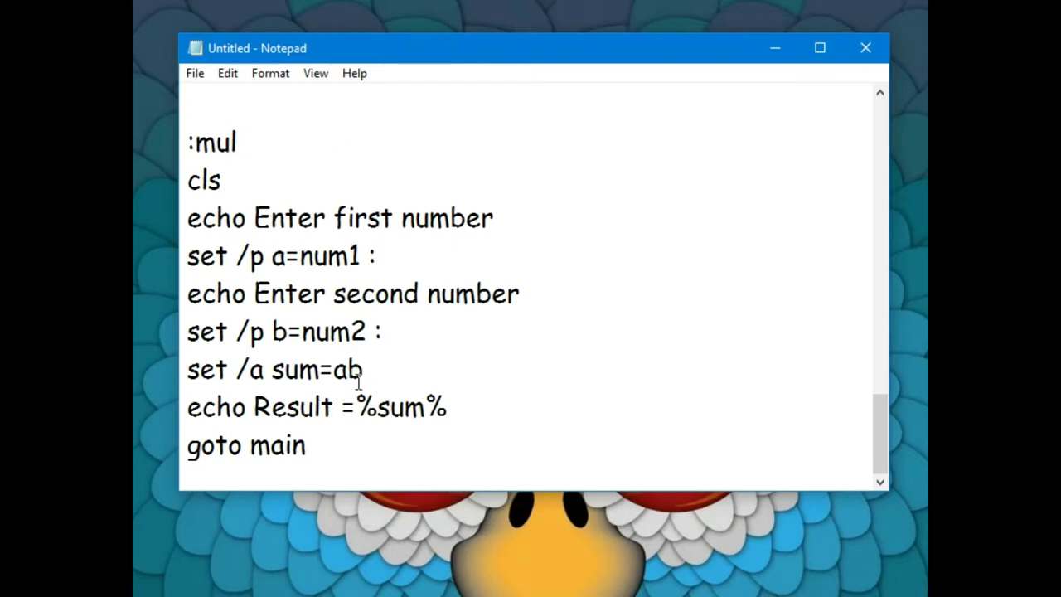
text(*)
click(390, 440)
key(Return)
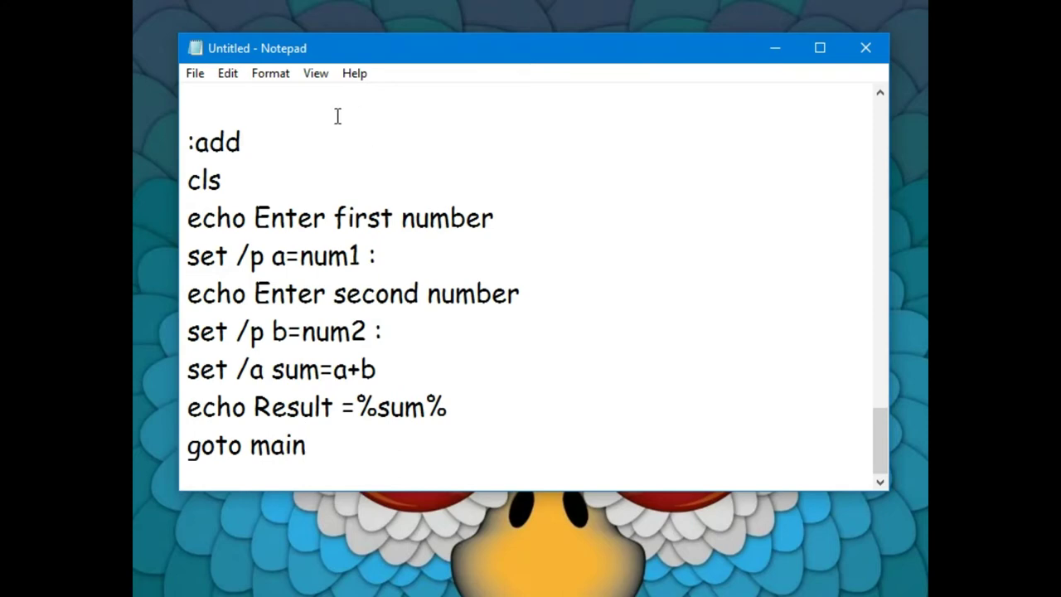
Step: Turn the second copied block into :div computing sum=a/b, with blank lines after
click(300, 144)
key(BackSpace)
key(BackSpace)
key(BackSpace)
text(div)
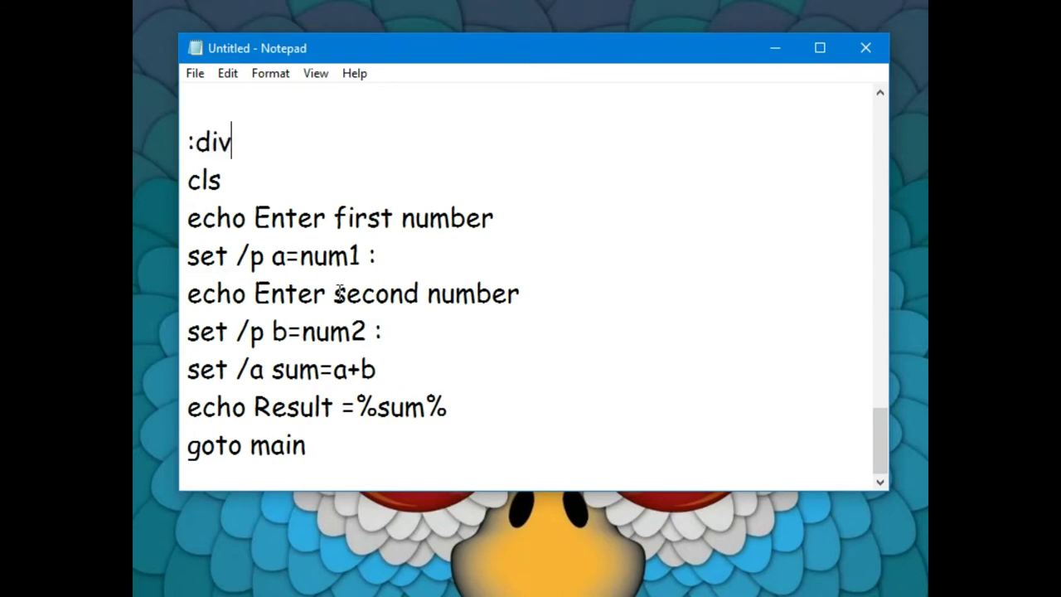
click(361, 370)
key(BackSpace)
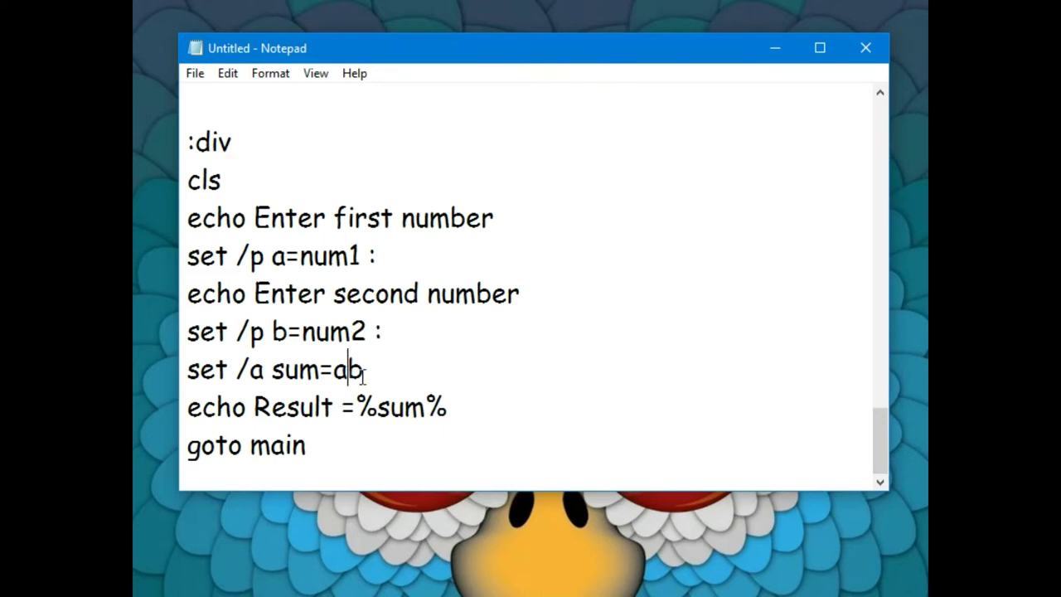
text(/)
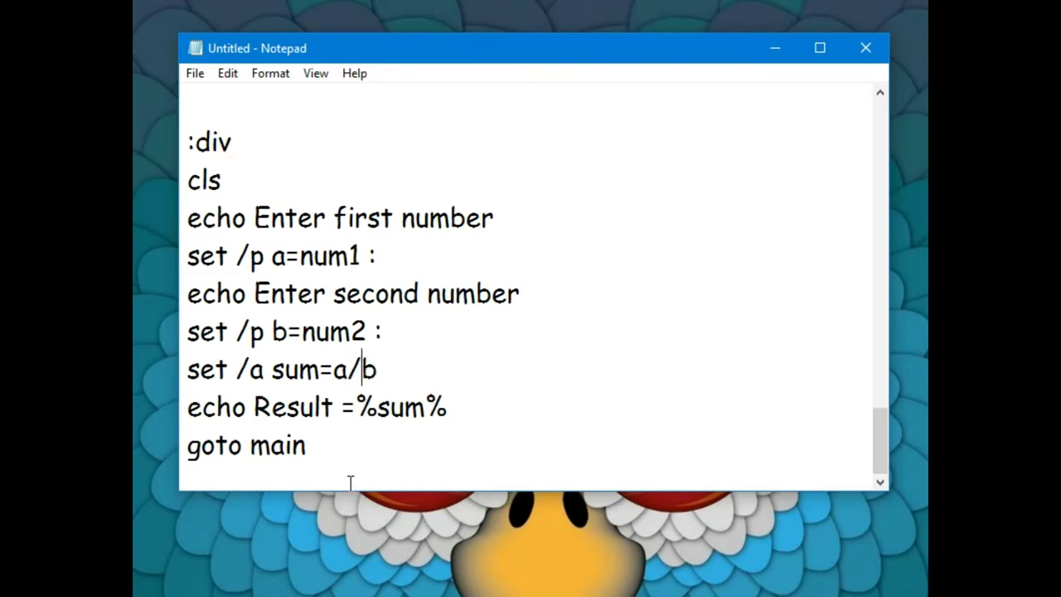
click(368, 464)
key(Return)
key(Return)
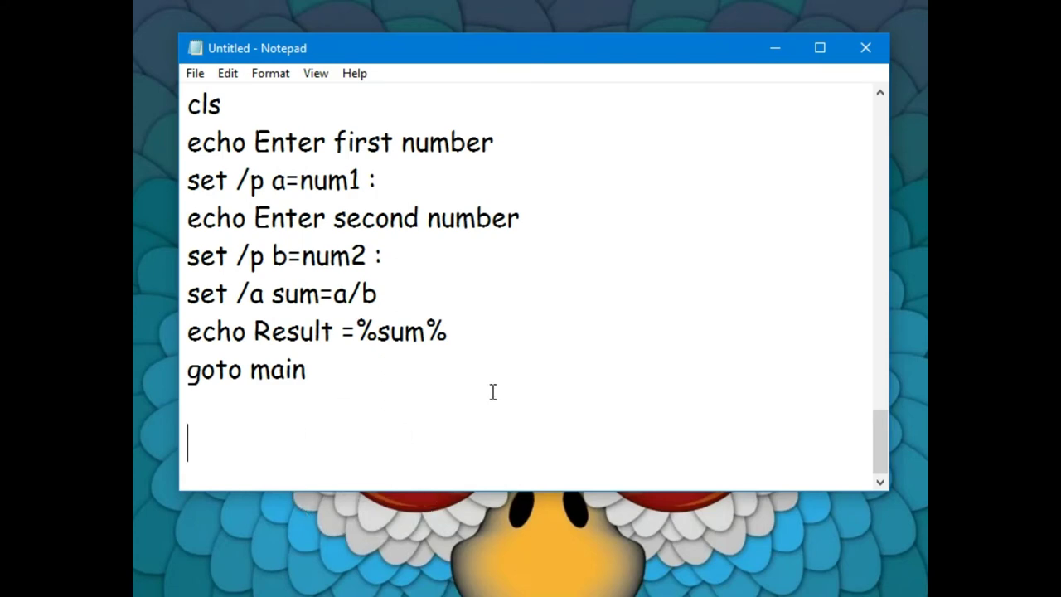
Step: Add an :exit label on a new line below the last goto main
scroll(469, 330, up, 1)
scroll(469, 330, up, 1)
scroll(469, 330, up, 2)
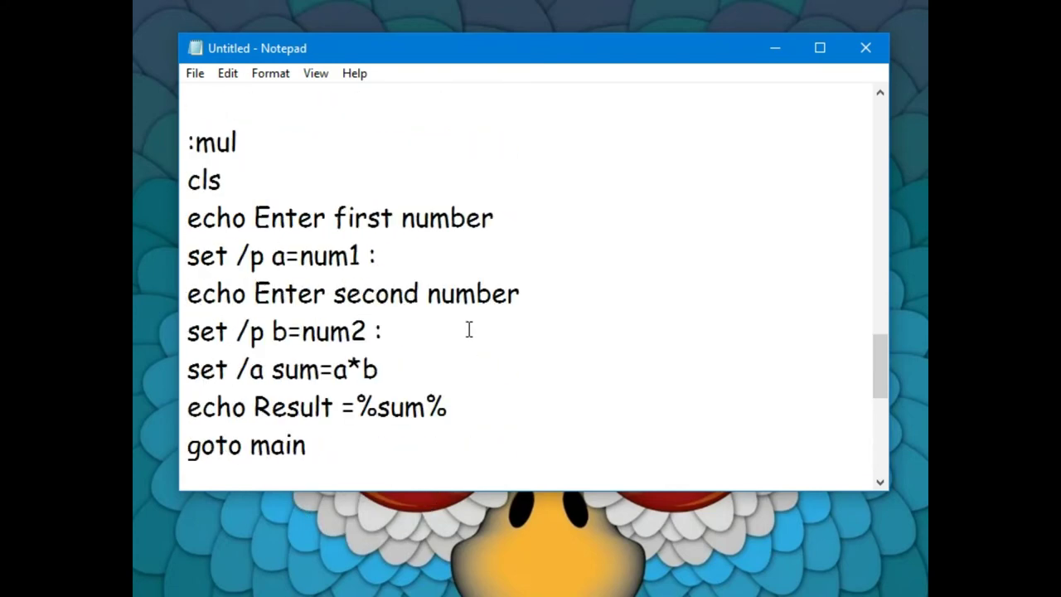
scroll(469, 330, up, 1)
scroll(469, 330, up, 1)
scroll(469, 330, up, 2)
scroll(469, 330, up, 2)
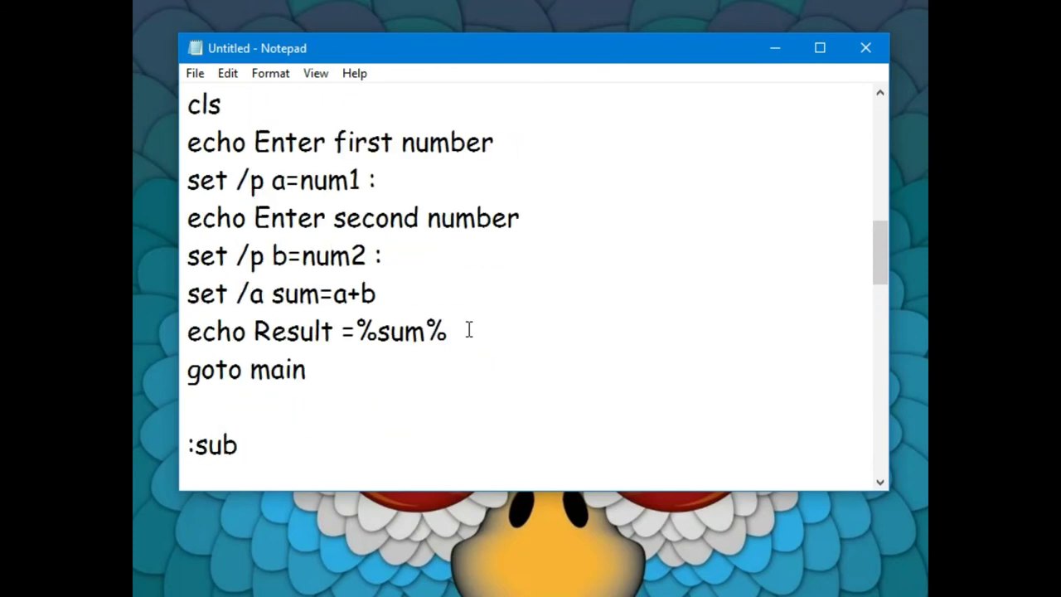
scroll(469, 330, down, 7)
scroll(469, 330, down, 3)
click(348, 419)
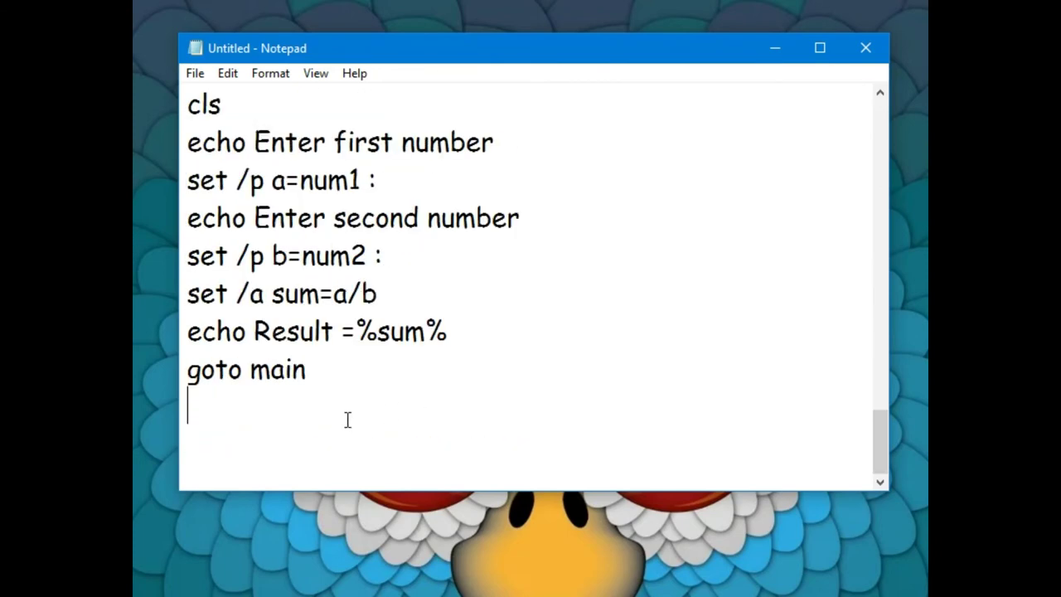
key(Return)
text(:)
text(e)
text(xit)
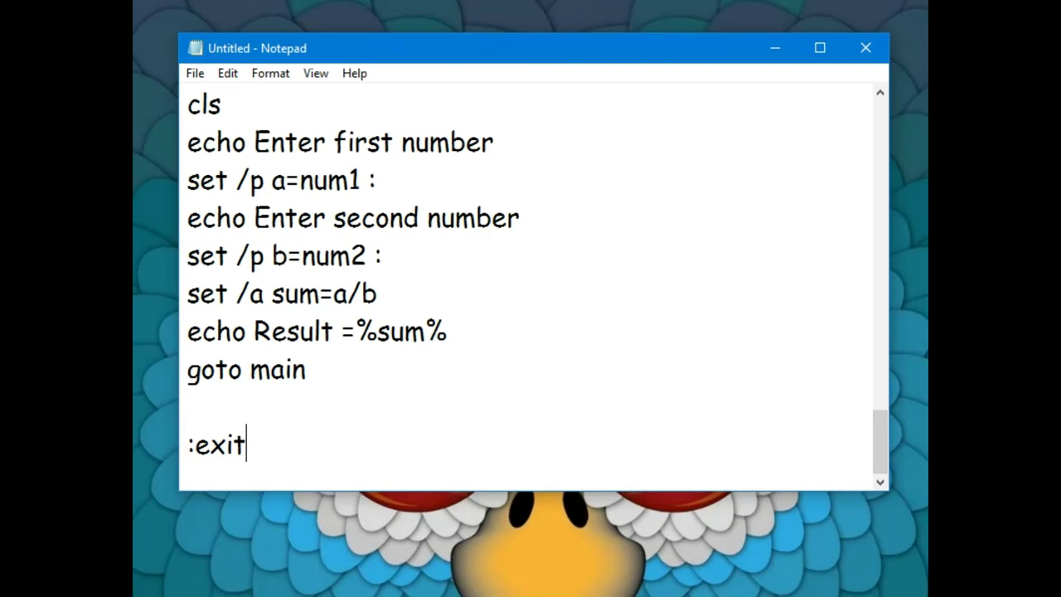
key(Return)
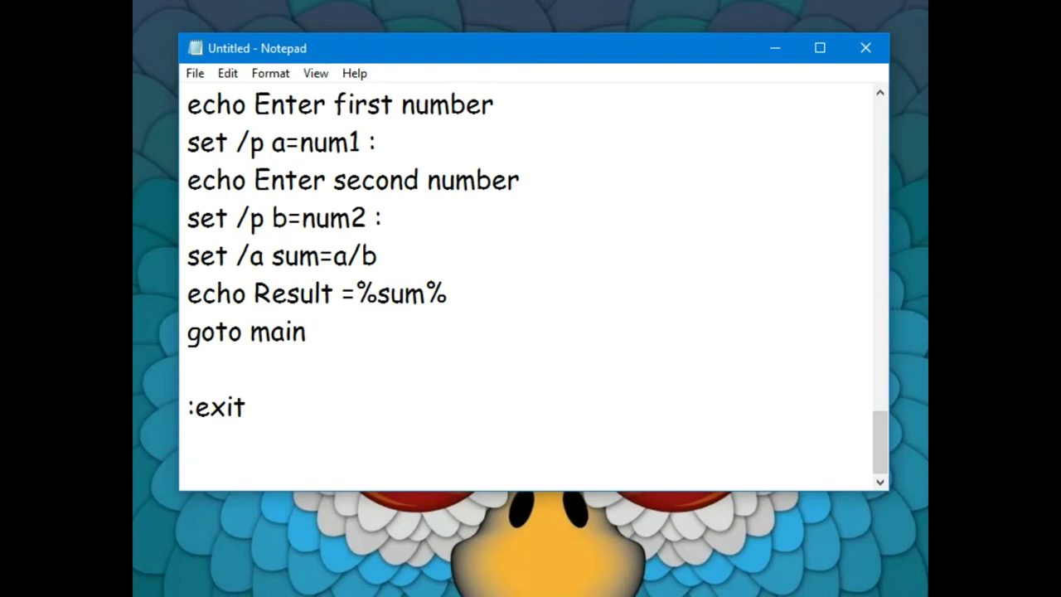
Step: Add the lines 'echo Thanks for using', 'timeout /t 3' and 'exit' under :exit
text(e)
text(cho )
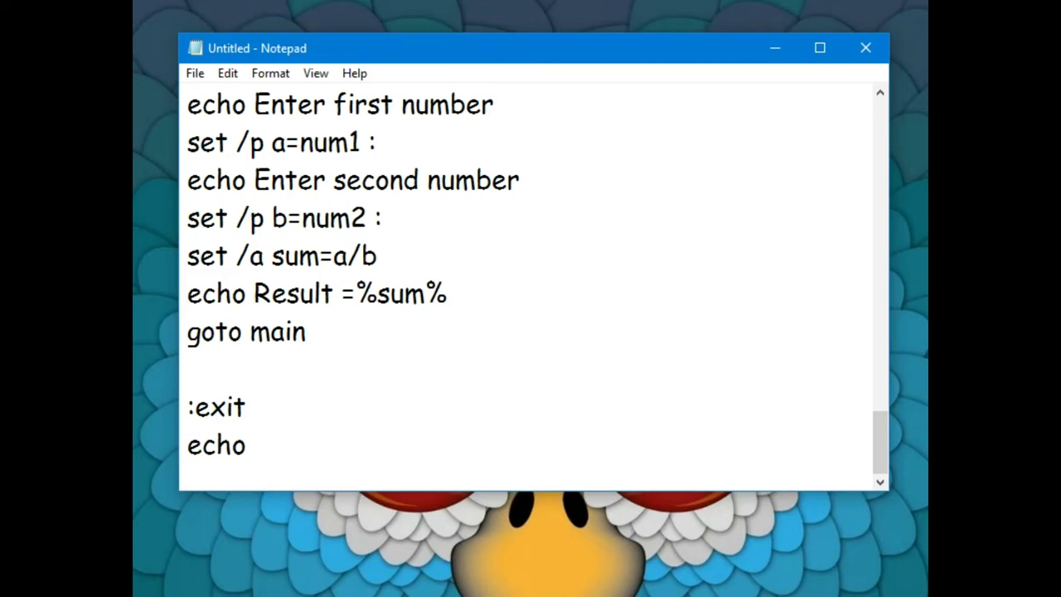
text(Thank)
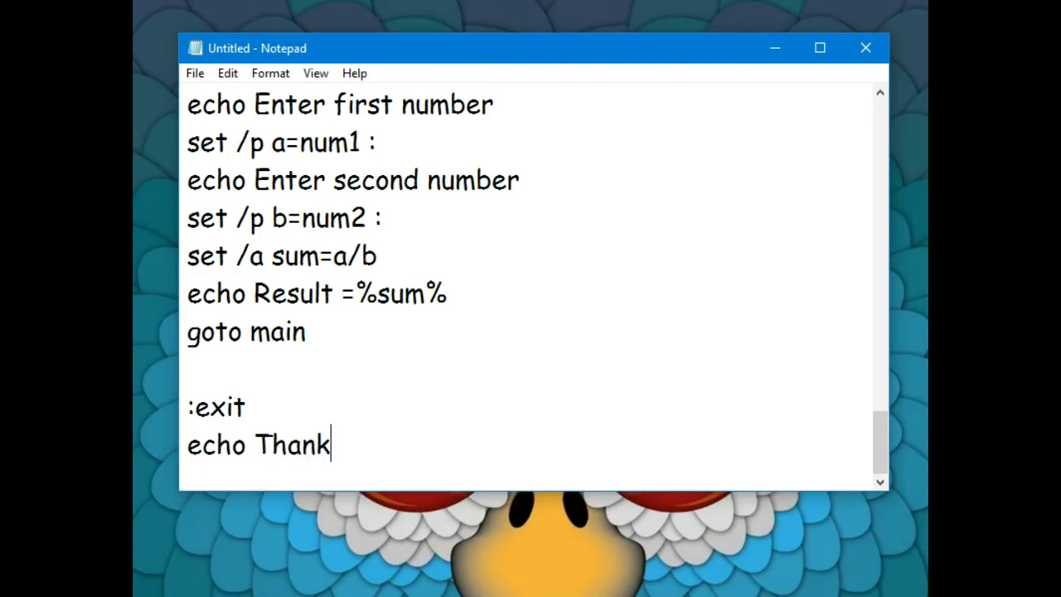
text(s for us)
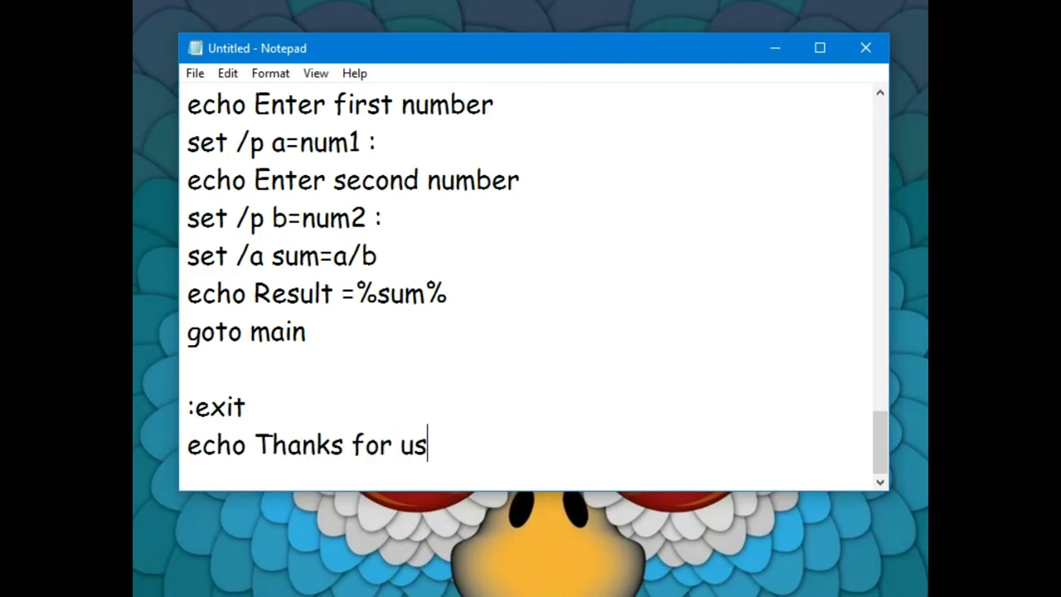
text(ing)
key(Return)
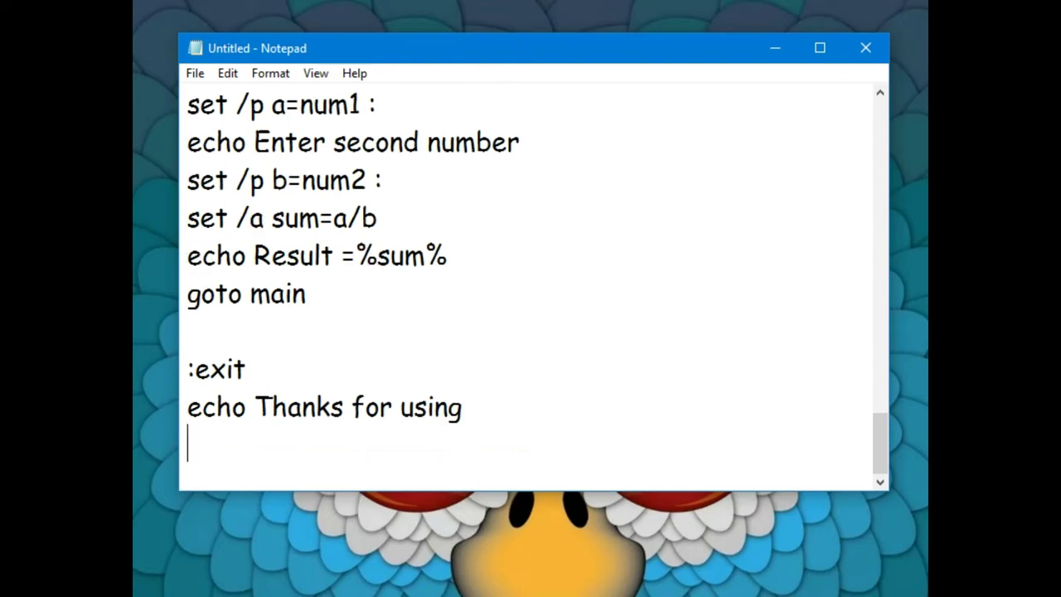
text(time)
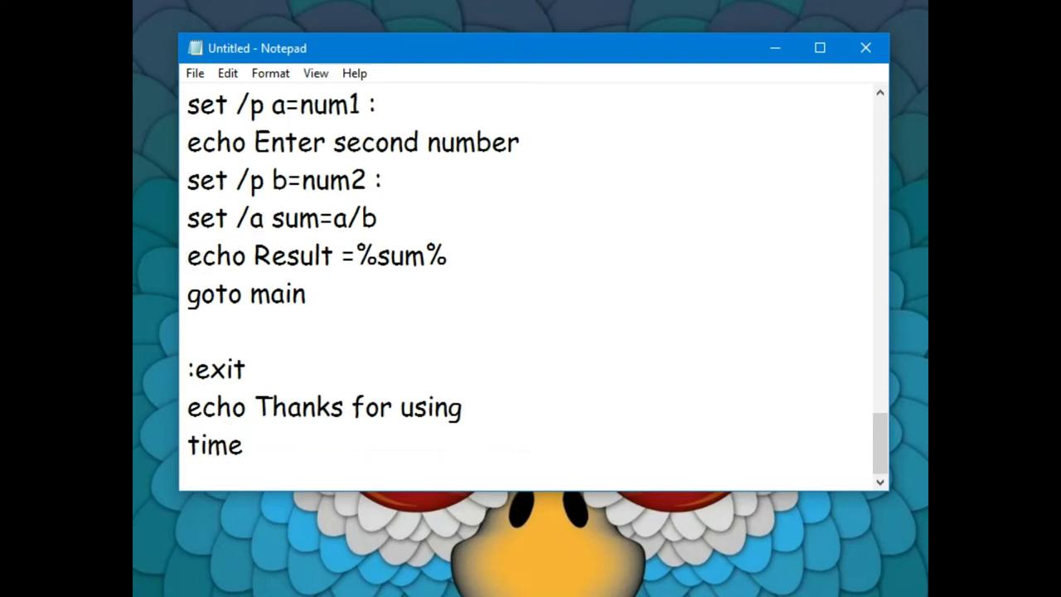
text(out )
text(/t )
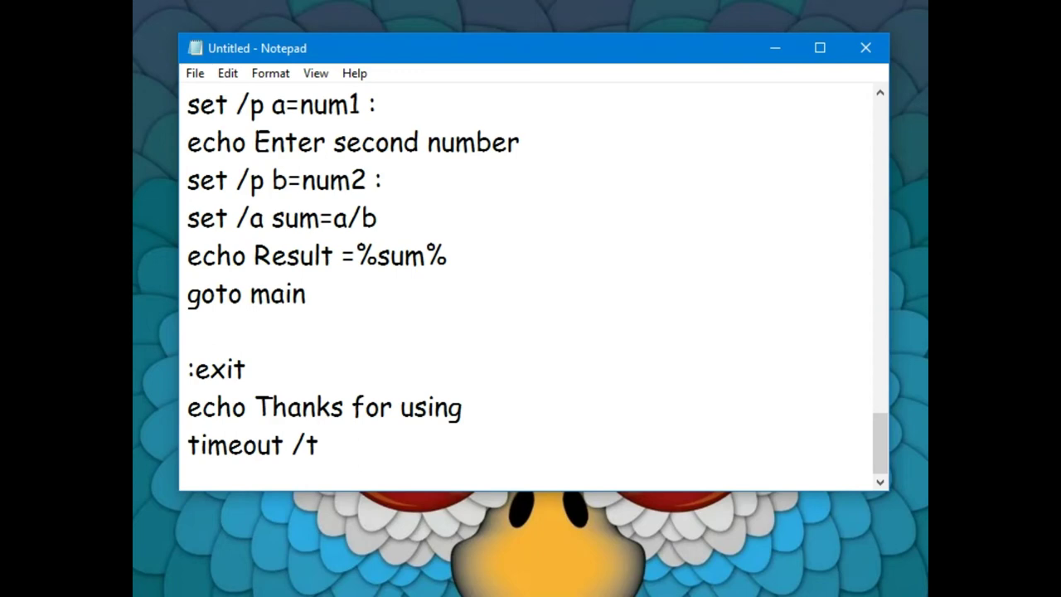
text(3)
key(Return)
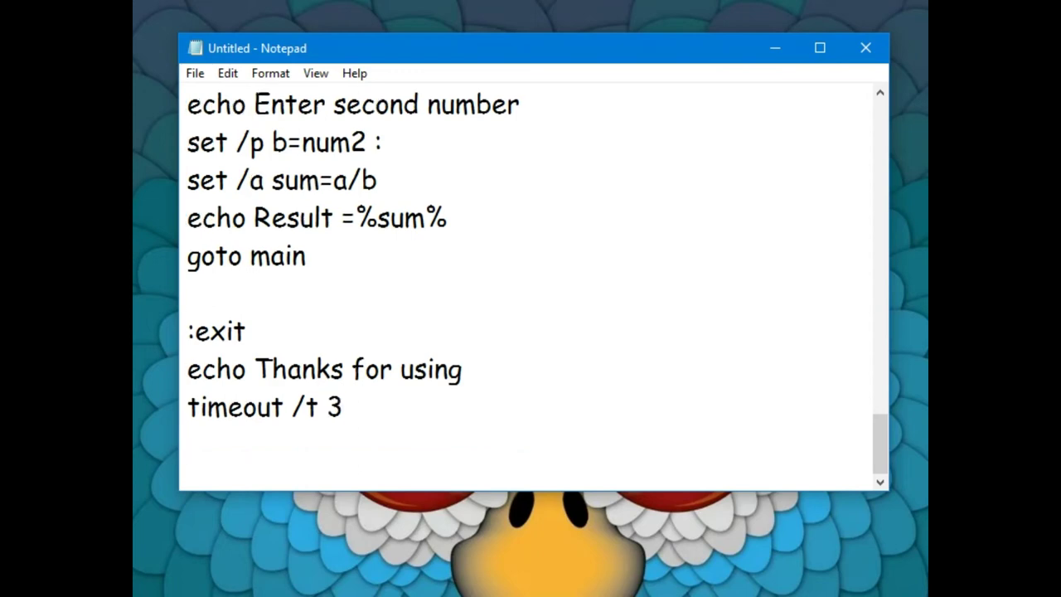
text(exit)
Step: Save the script on the Desktop as demo.bat with Save as type set to All Files
click(195, 75)
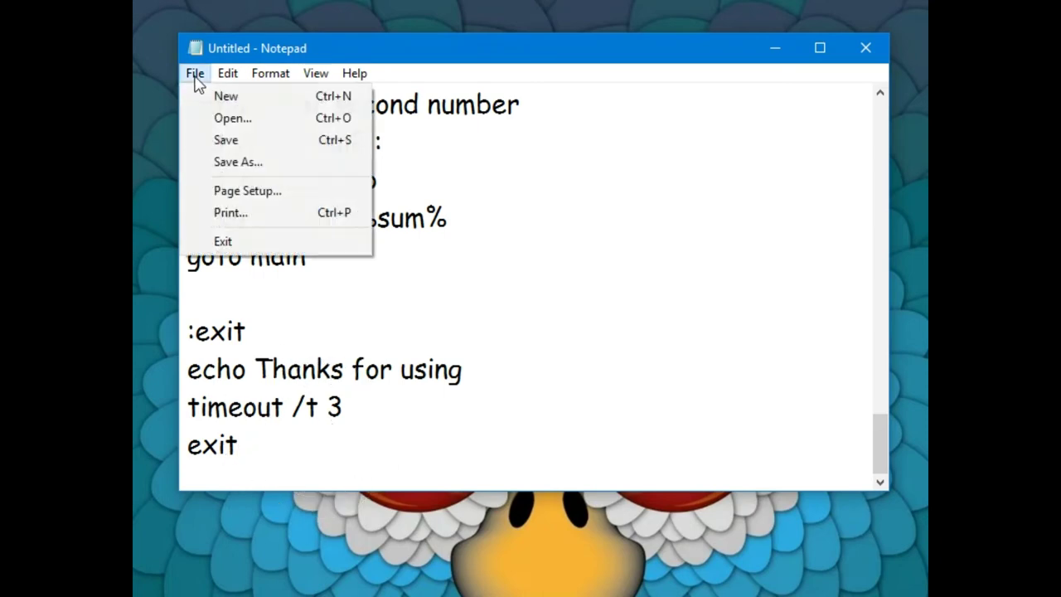
click(245, 141)
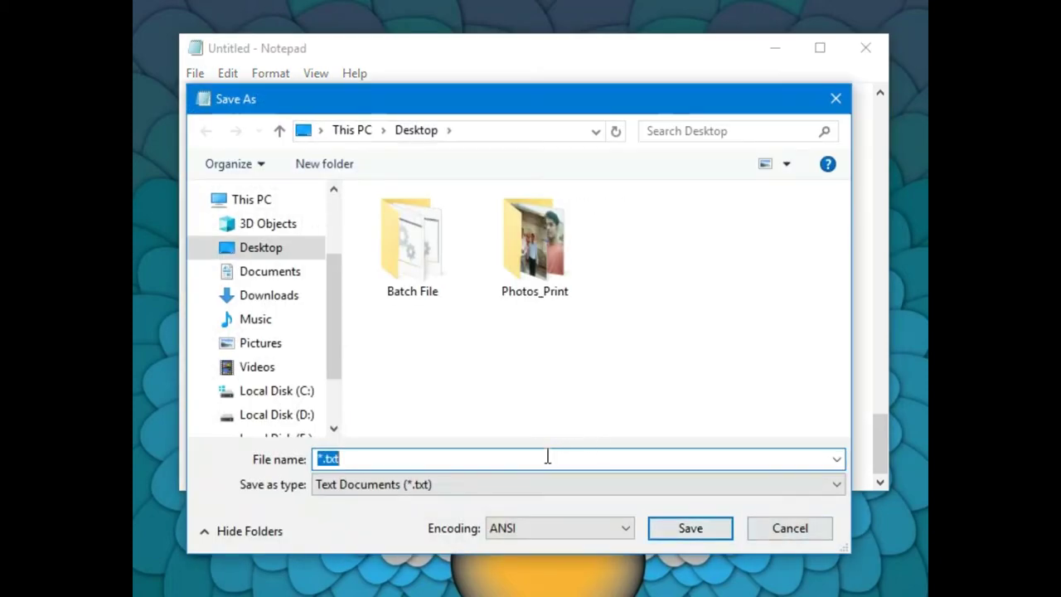
click(547, 459)
key(BackSpace)
key(BackSpace)
key(BackSpace)
key(BackSpace)
key(BackSpace)
text(se)
text(mo)
key(BackSpace)
key(BackSpace)
key(BackSpace)
key(BackSpace)
text(demo.)
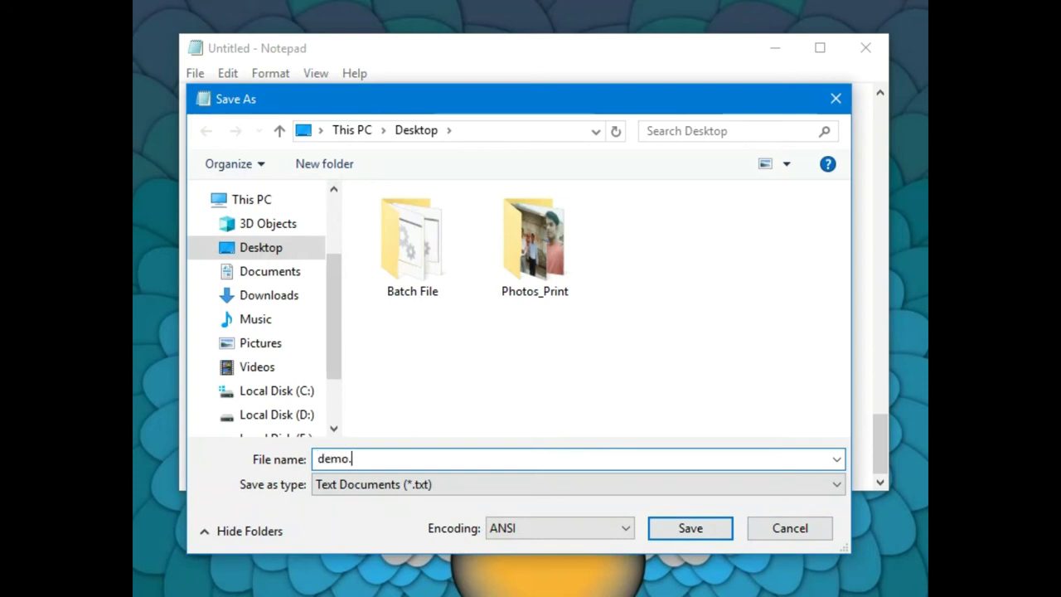
text(bat)
click(658, 485)
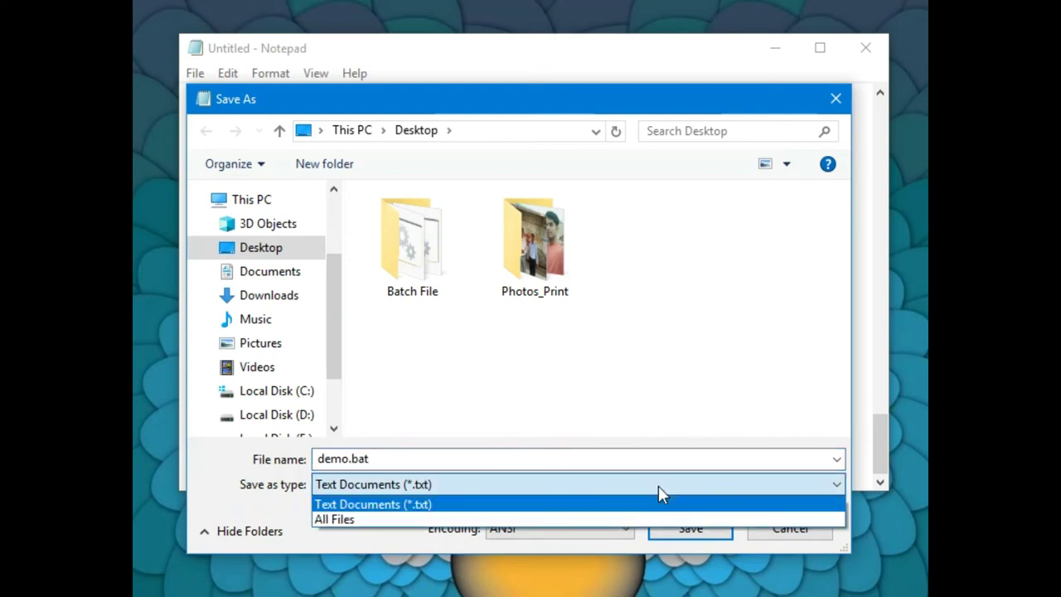
click(624, 519)
click(282, 248)
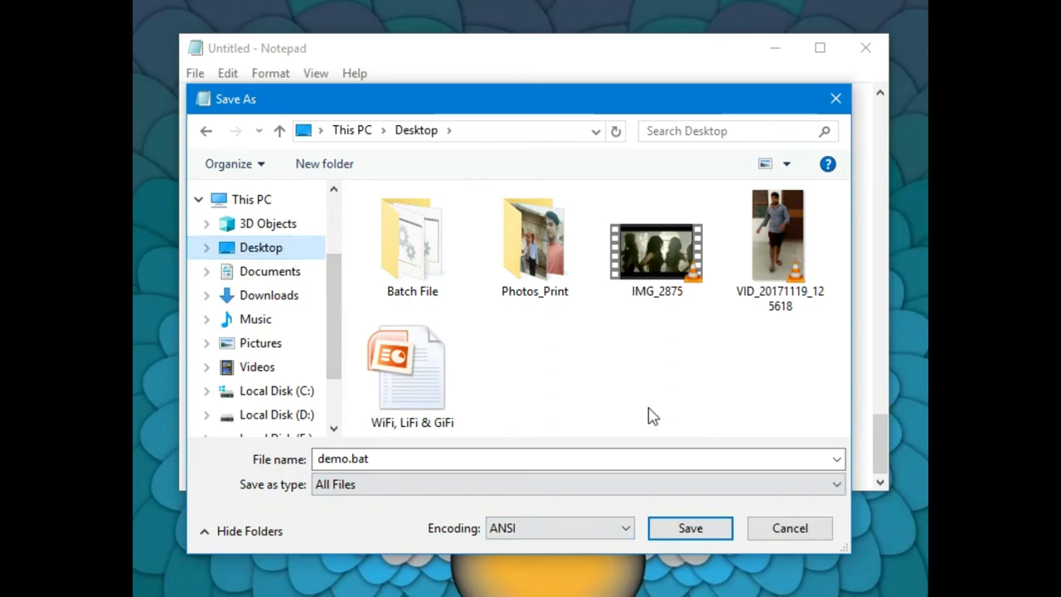
click(701, 537)
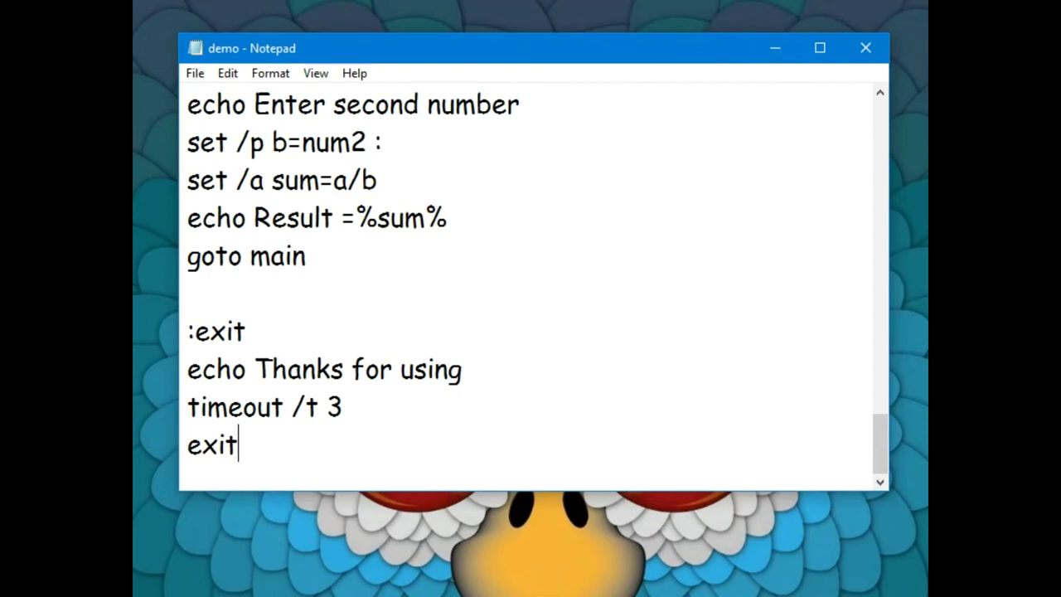
Step: Launch demo.bat and test addition: option 1 with 2 and 3 gives Result =5
click(146, 494)
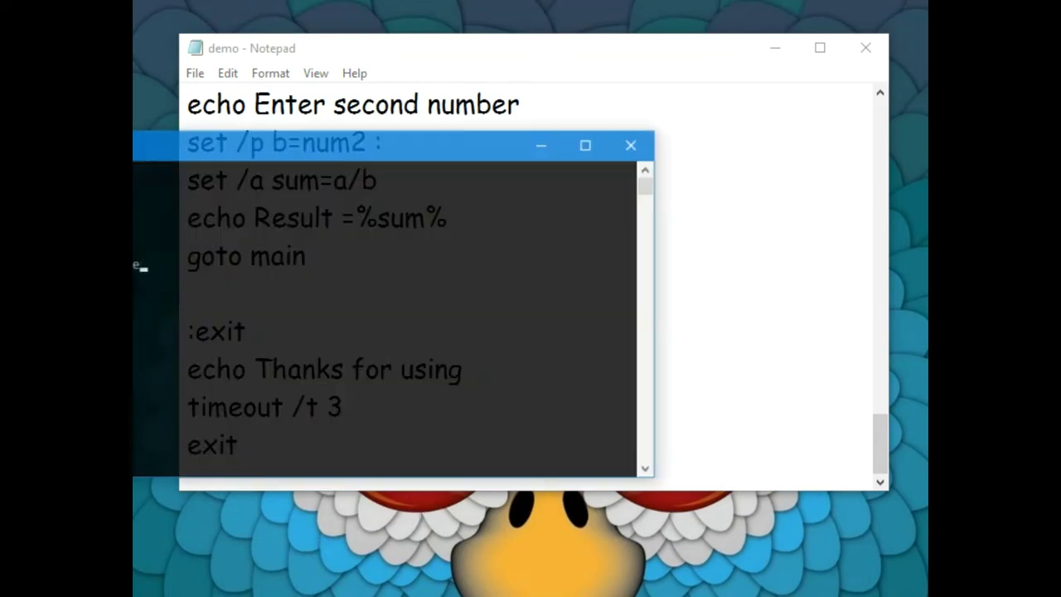
drag(489, 143, 540, 79)
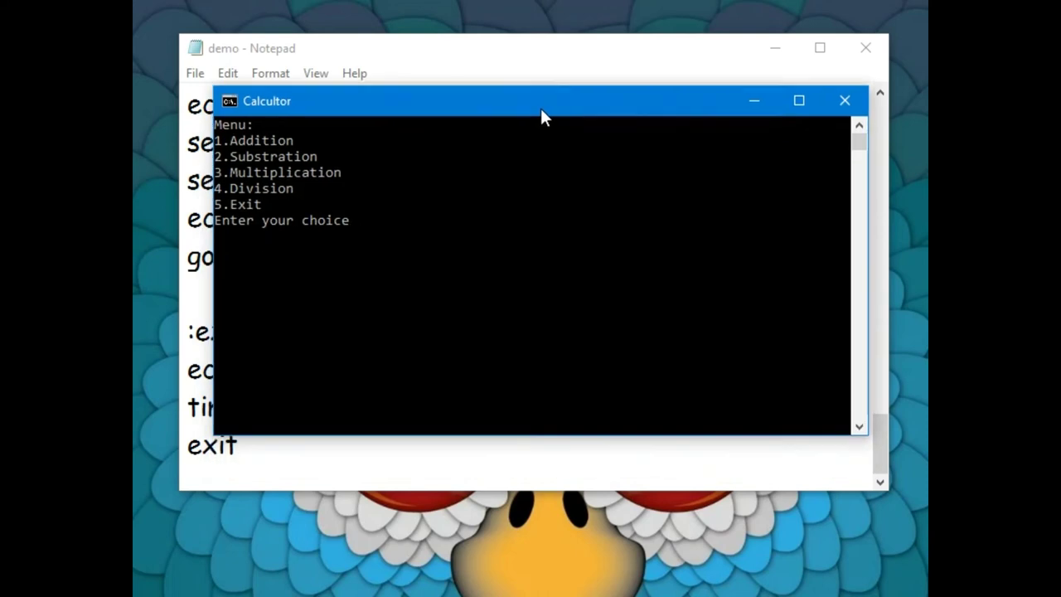
click(433, 204)
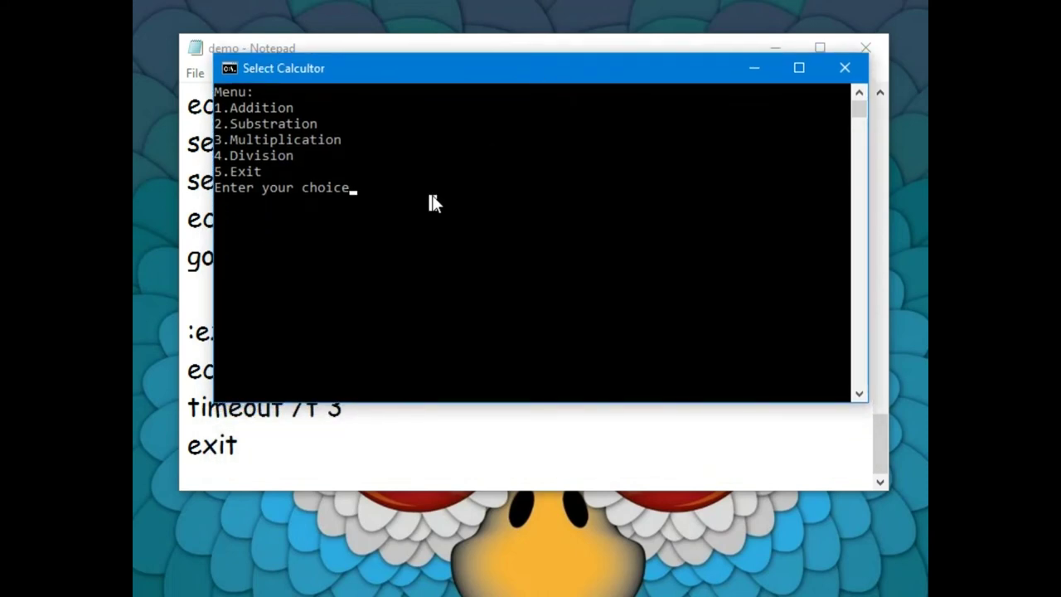
text(1)
key(Return)
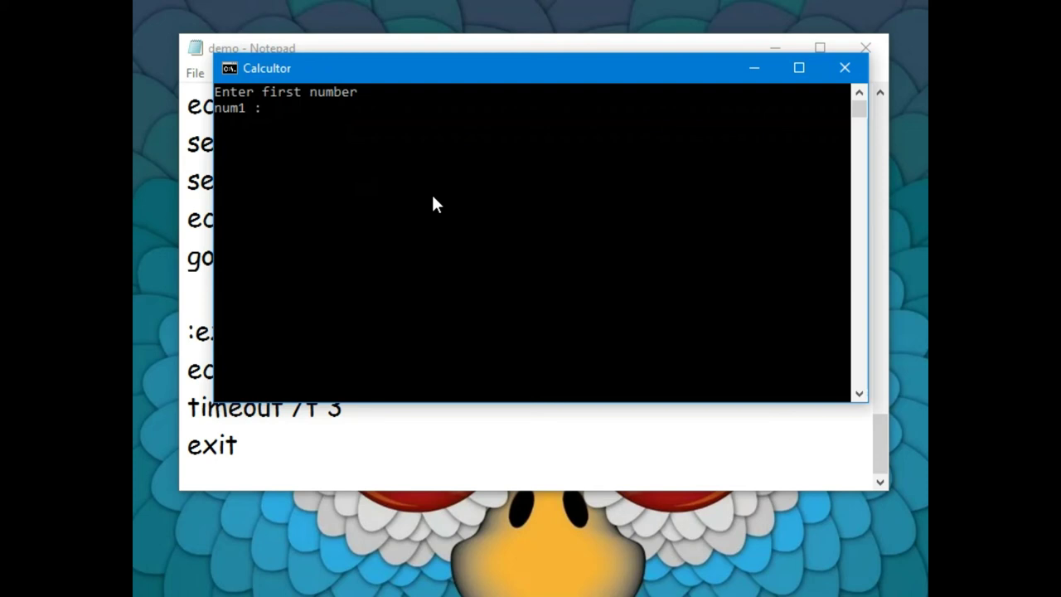
text(2)
key(Return)
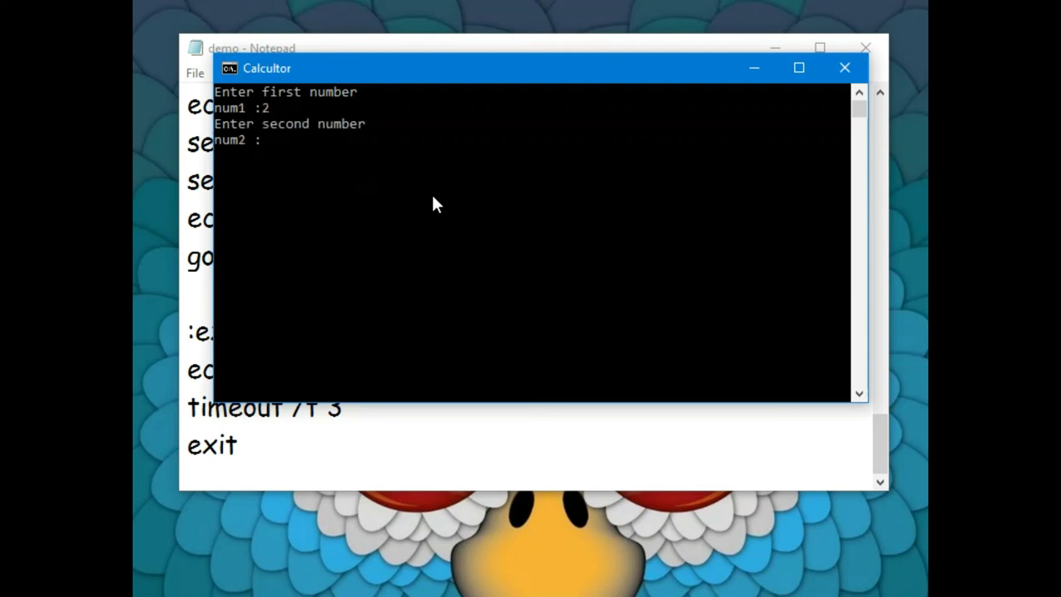
text(3)
key(Return)
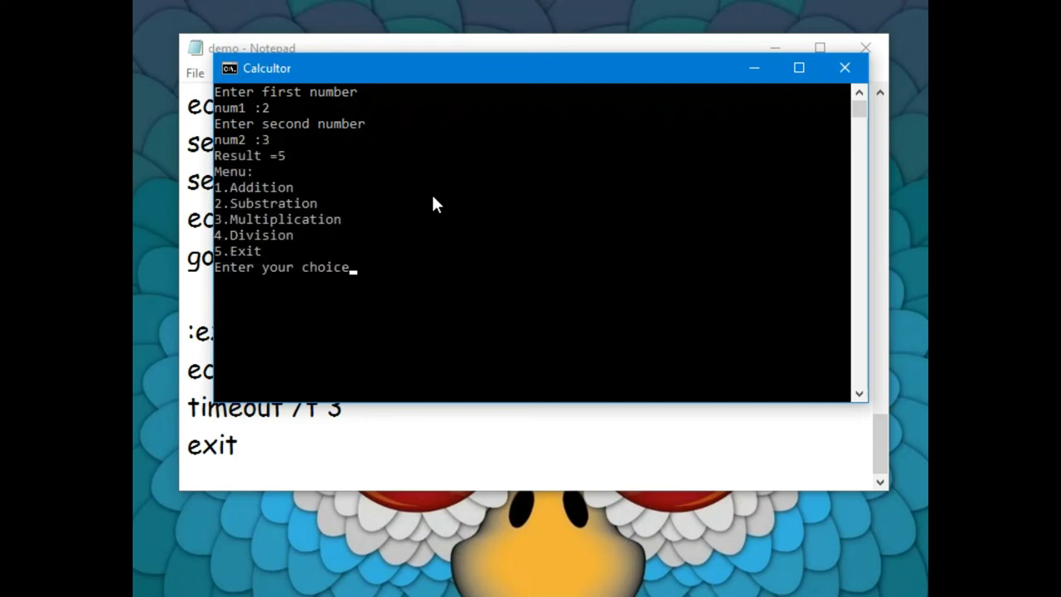
drag(298, 156, 269, 160)
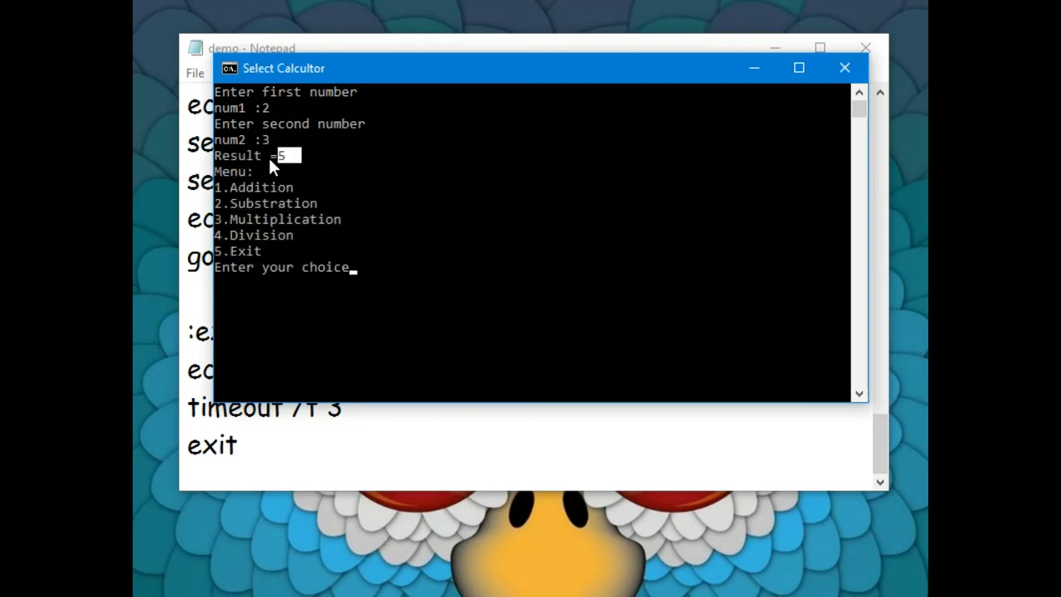
click(376, 171)
Step: Test subtraction: option 2 with 4 and 2 gives Result =2
drag(360, 273, 213, 279)
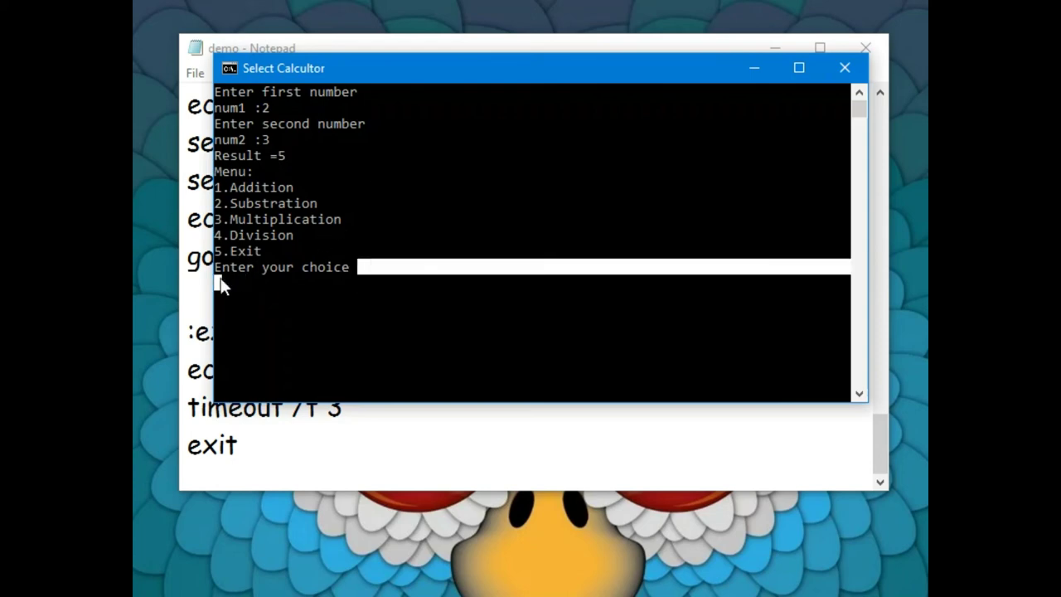
click(327, 247)
drag(332, 203, 214, 204)
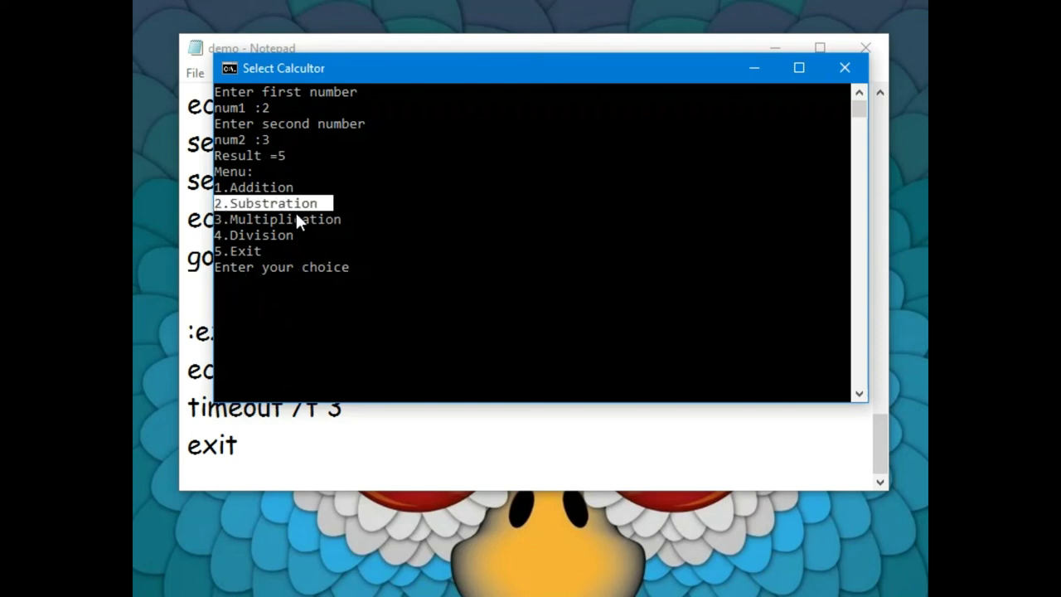
click(393, 236)
text(2)
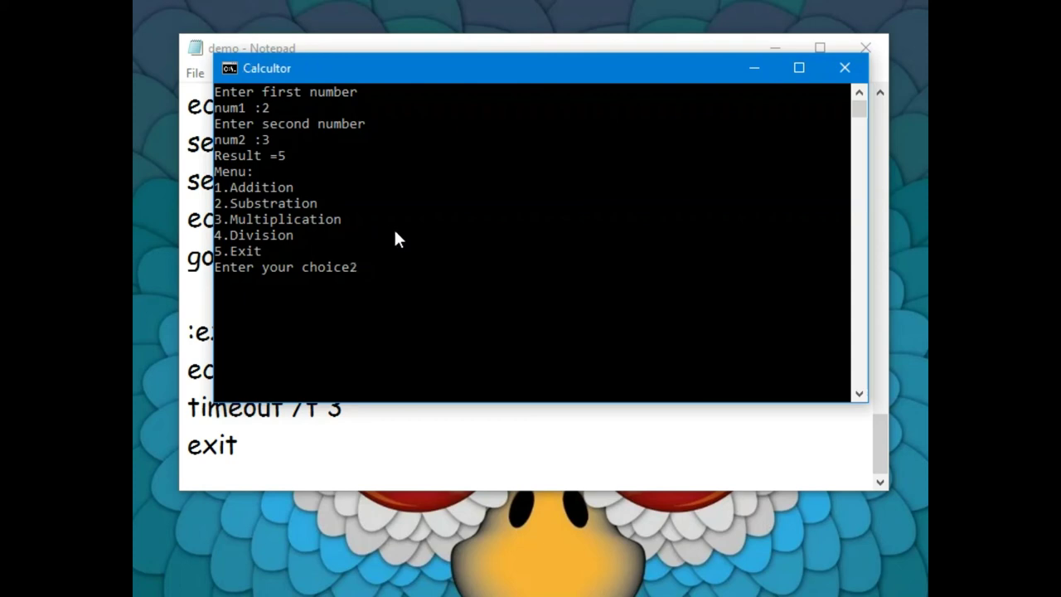
key(Return)
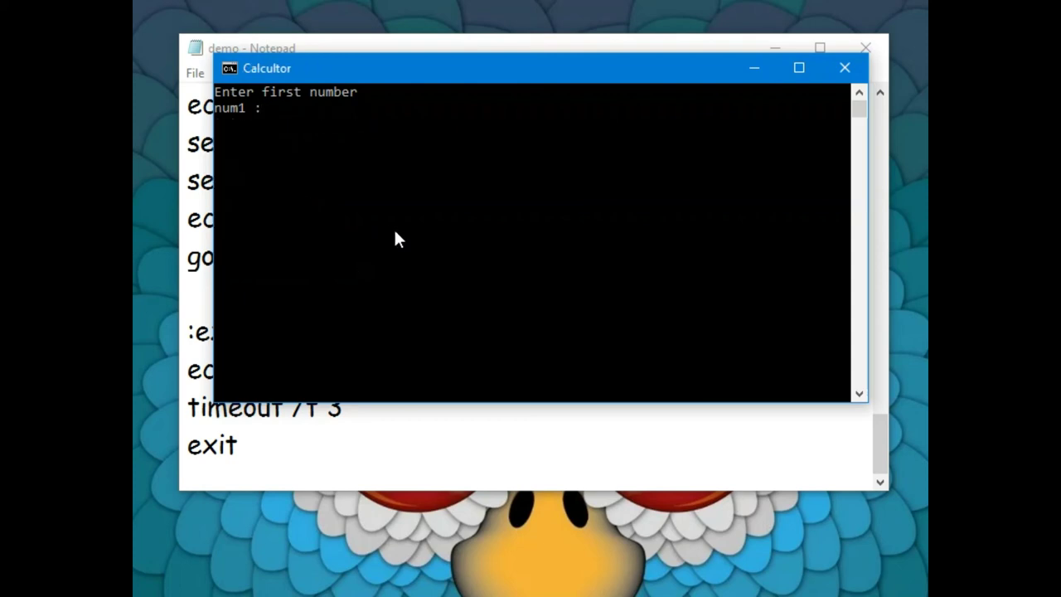
text(4)
key(Return)
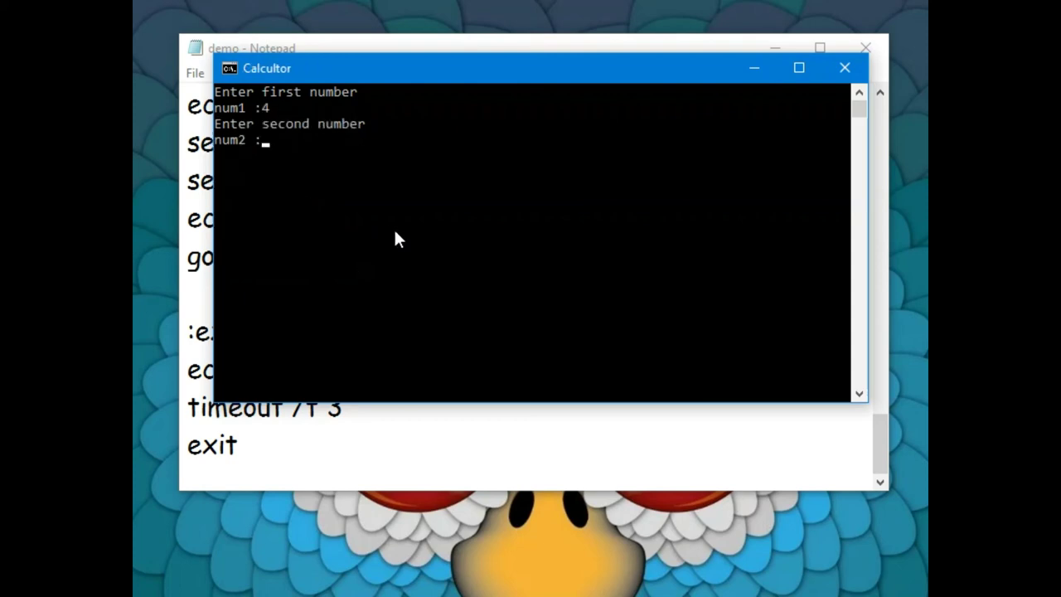
text(2)
key(Return)
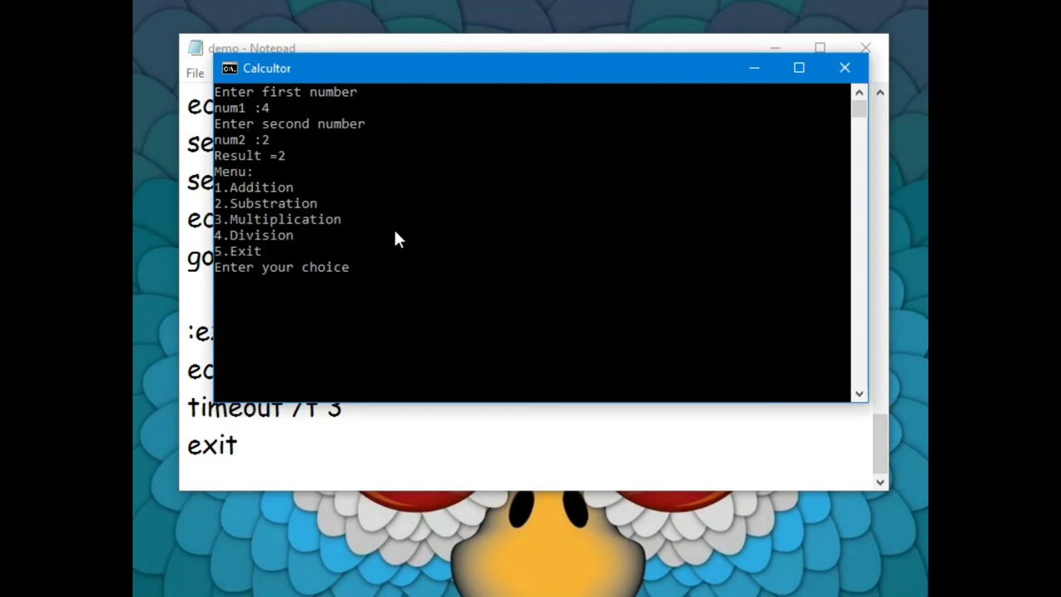
drag(292, 155, 214, 156)
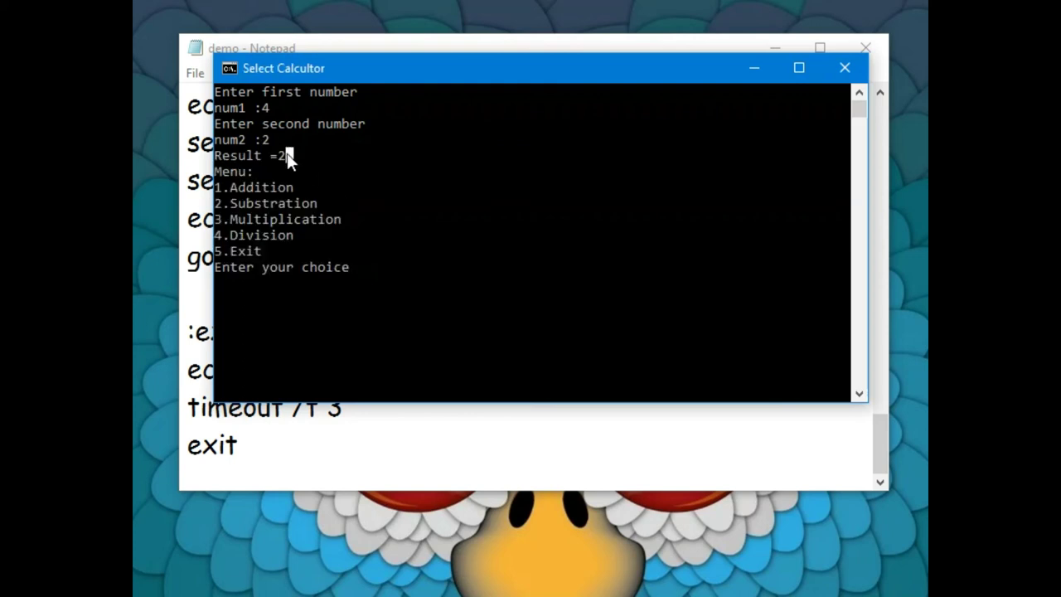
Step: Test multiplication: option 3 with 2 and 4 gives Result =8
click(460, 222)
text(3)
key(Return)
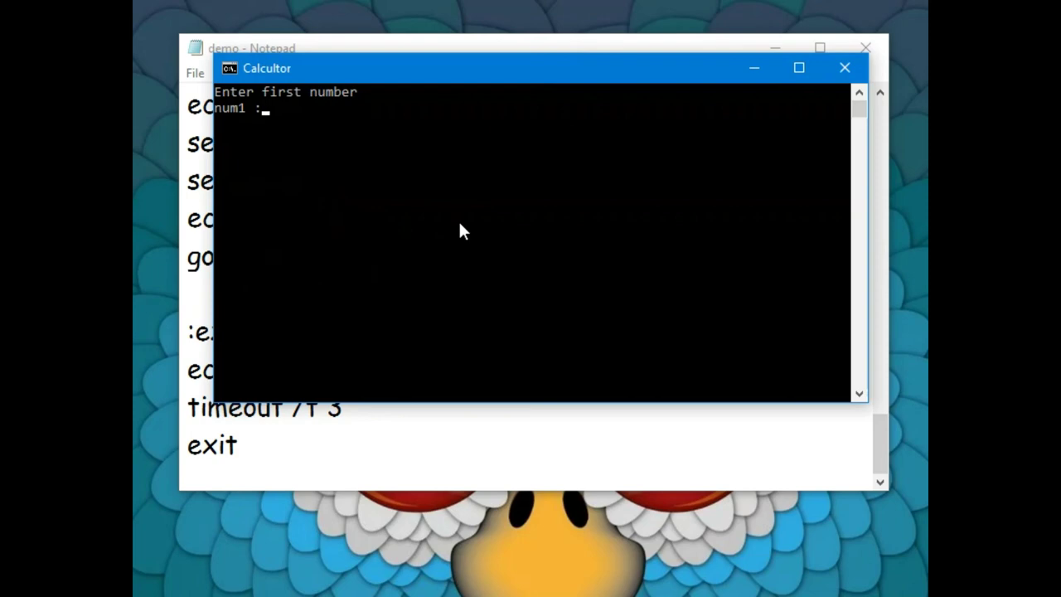
text(2)
key(Return)
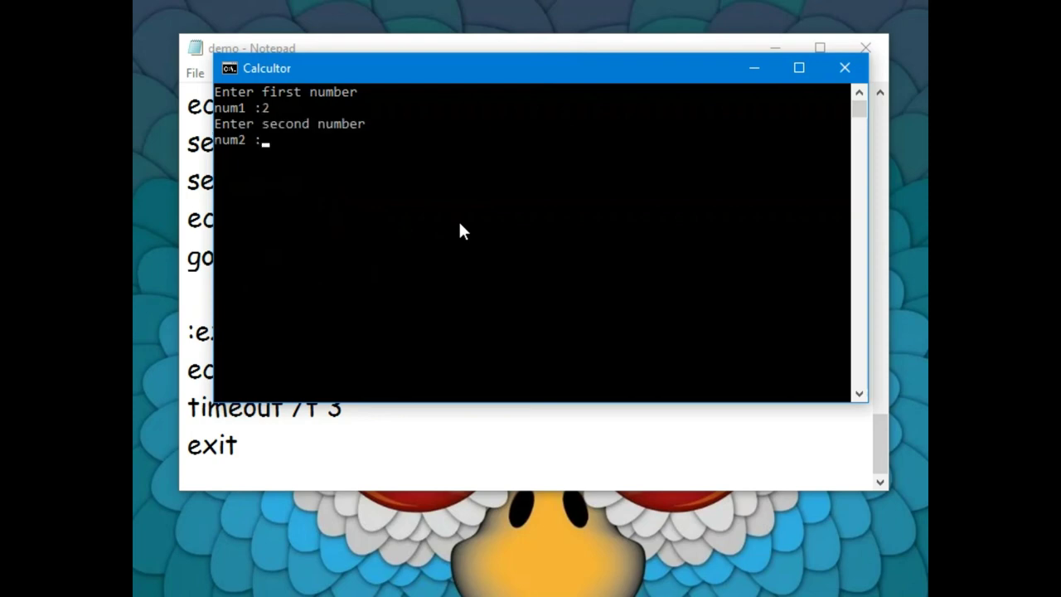
text(4)
key(Return)
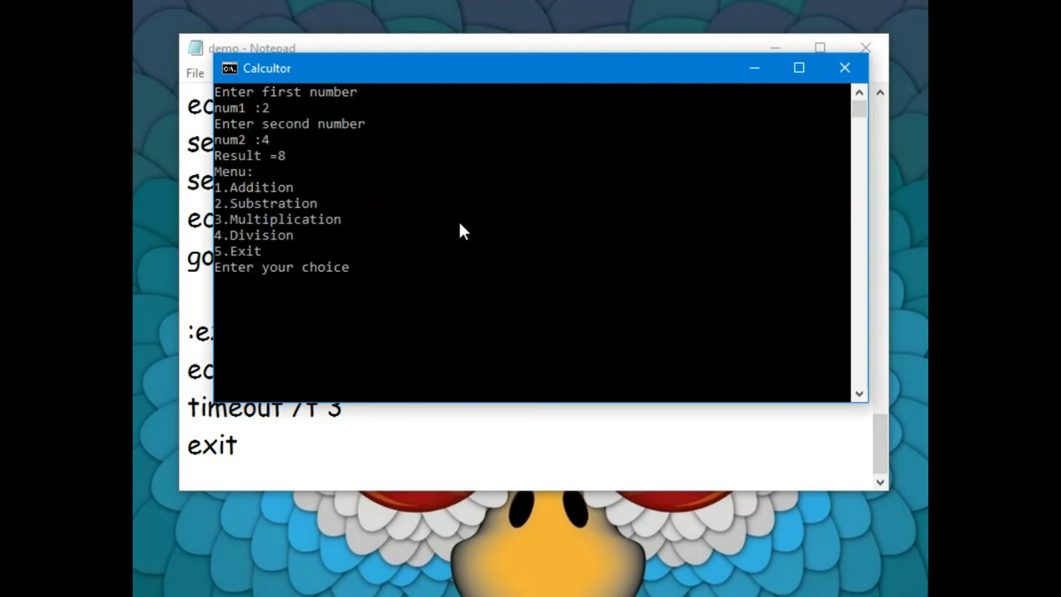
drag(292, 155, 246, 156)
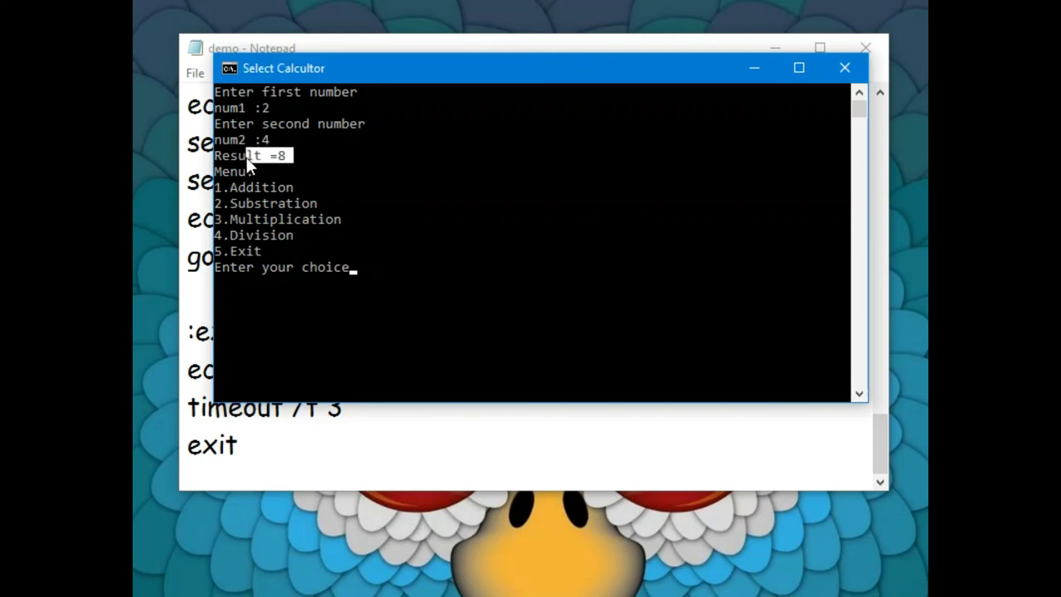
click(336, 220)
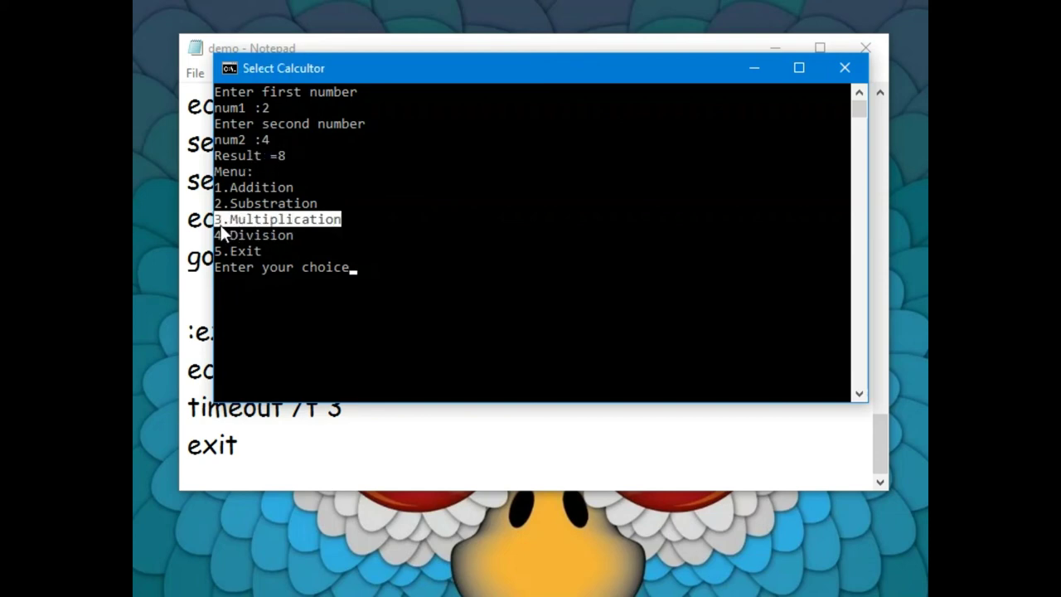
click(328, 236)
click(365, 252)
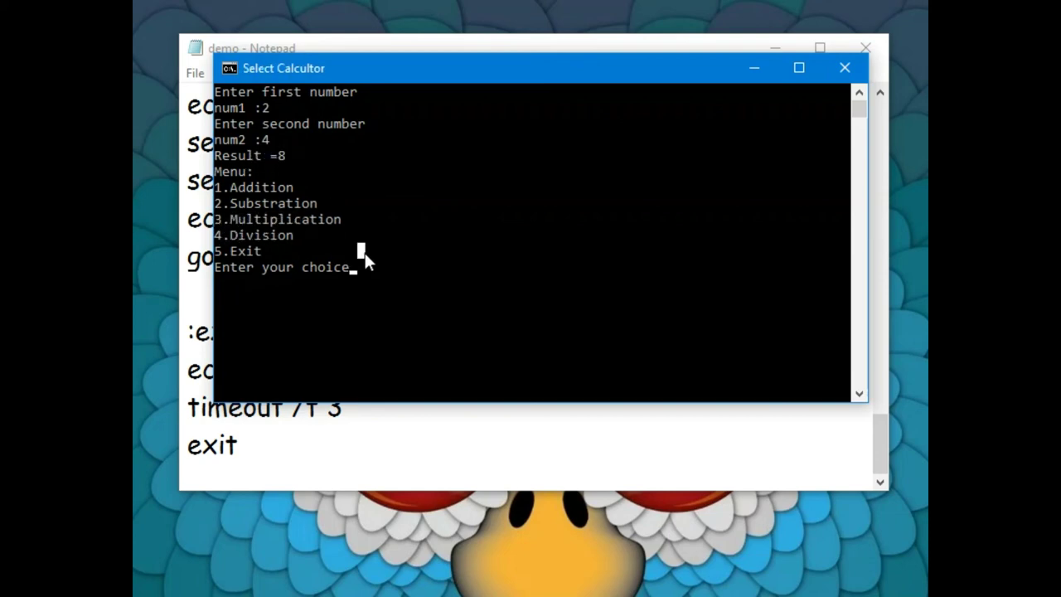
Step: Test division with option 4 (4 / 2 gives Result =2), then choose 5 to exit
text(4)
key(Return)
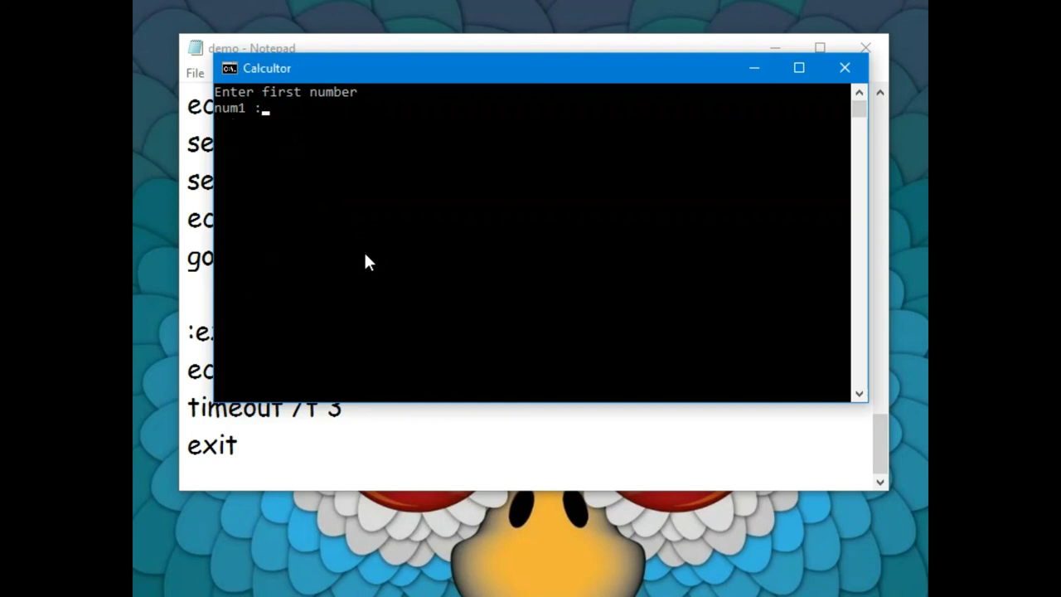
text(4)
key(Return)
text(2 :2)
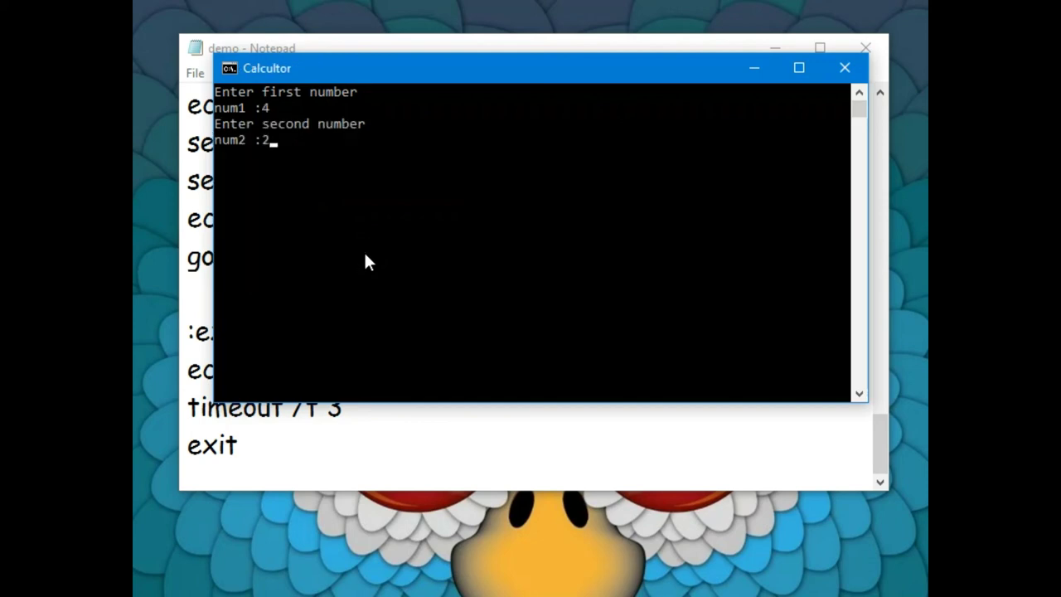
key(Return)
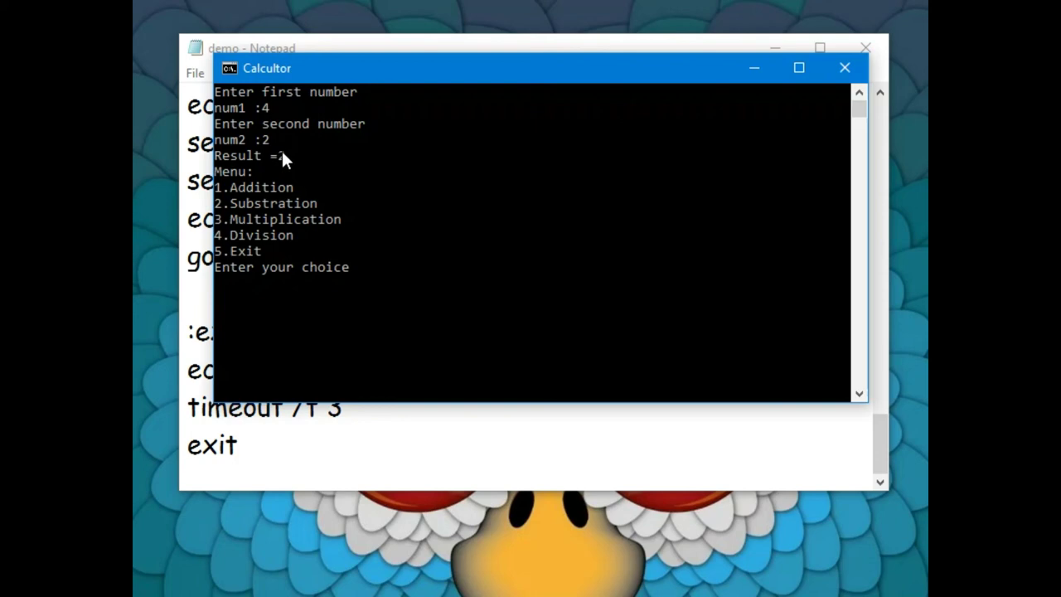
drag(301, 156, 232, 159)
click(281, 171)
click(321, 236)
text(5)
key(Return)
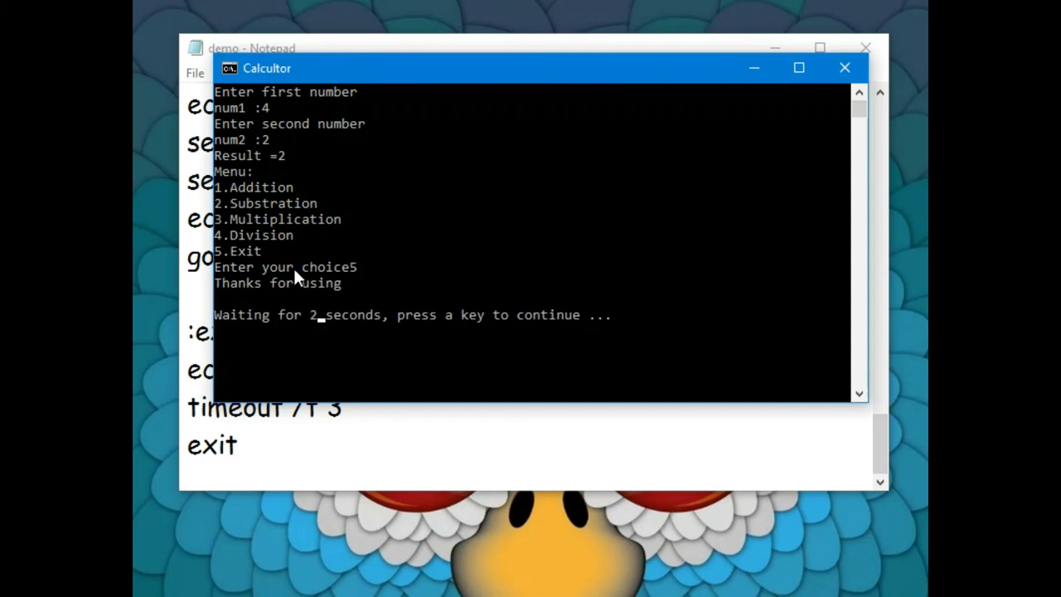